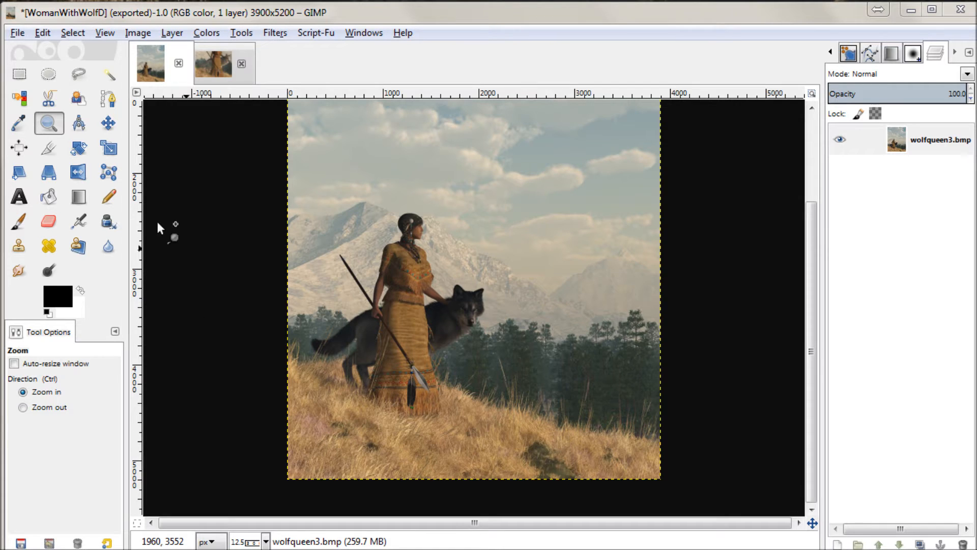
Step: Copy the entire wolfqueen3white image with the white wolf
{"action": "left_click_drag", "start_coordinate": [410, 270], "coordinate": [514, 351]}
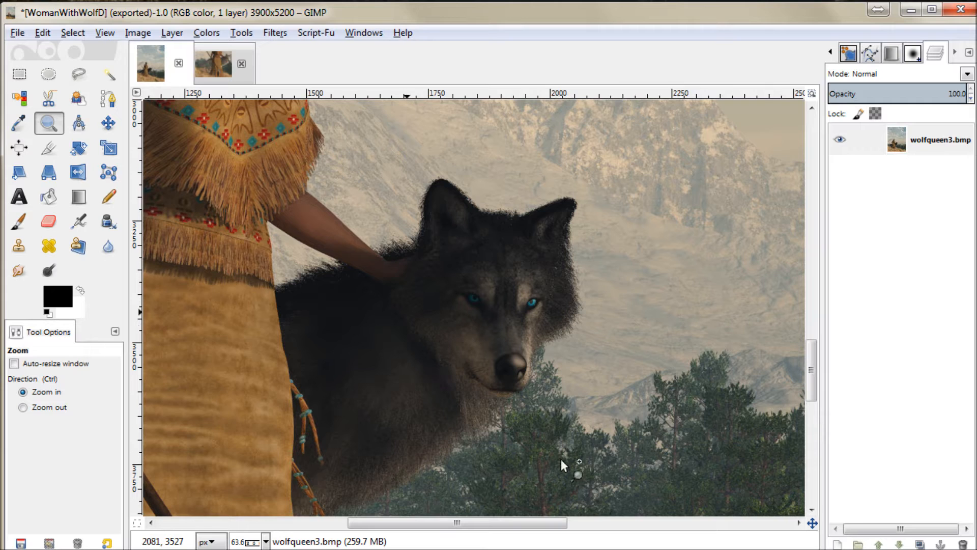
{"action": "left_click", "coordinate": [217, 74]}
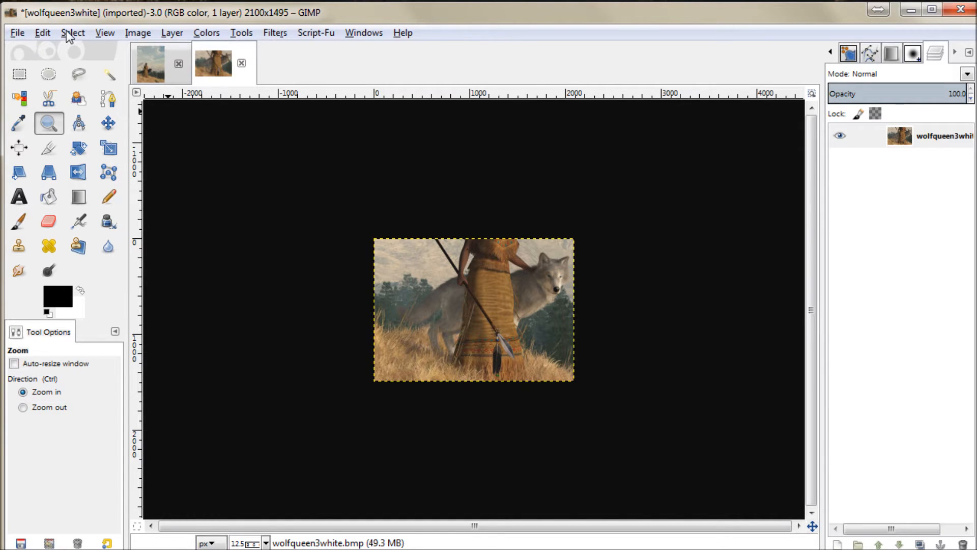
{"action": "left_click", "coordinate": [42, 32]}
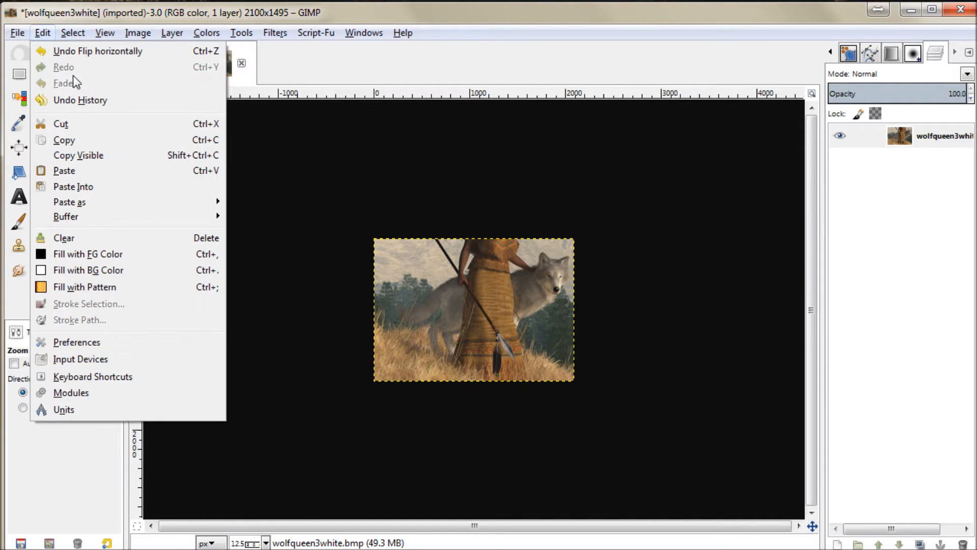
{"action": "left_click", "coordinate": [413, 199]}
{"action": "left_click", "coordinate": [66, 34]}
{"action": "left_click", "coordinate": [80, 51]}
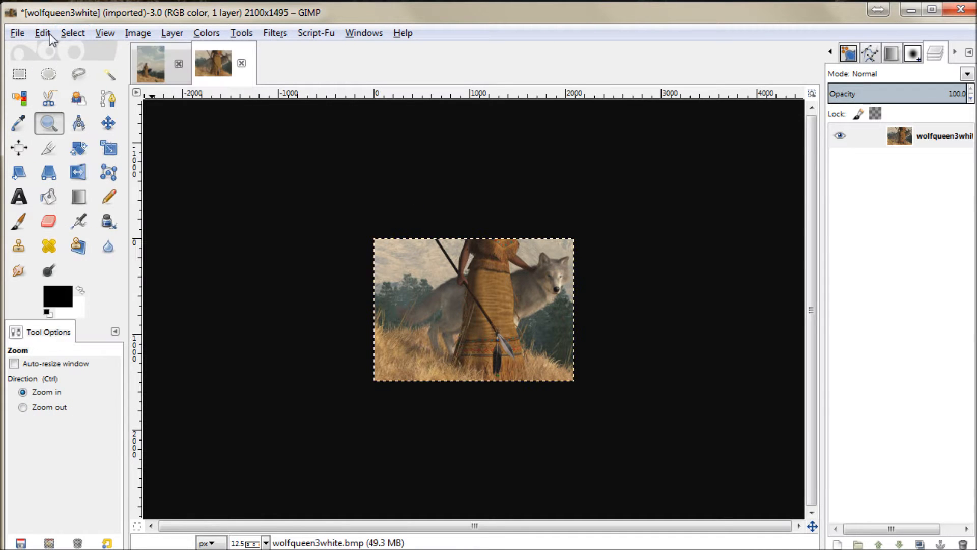
{"action": "left_click", "coordinate": [43, 33]}
{"action": "left_click", "coordinate": [64, 140]}
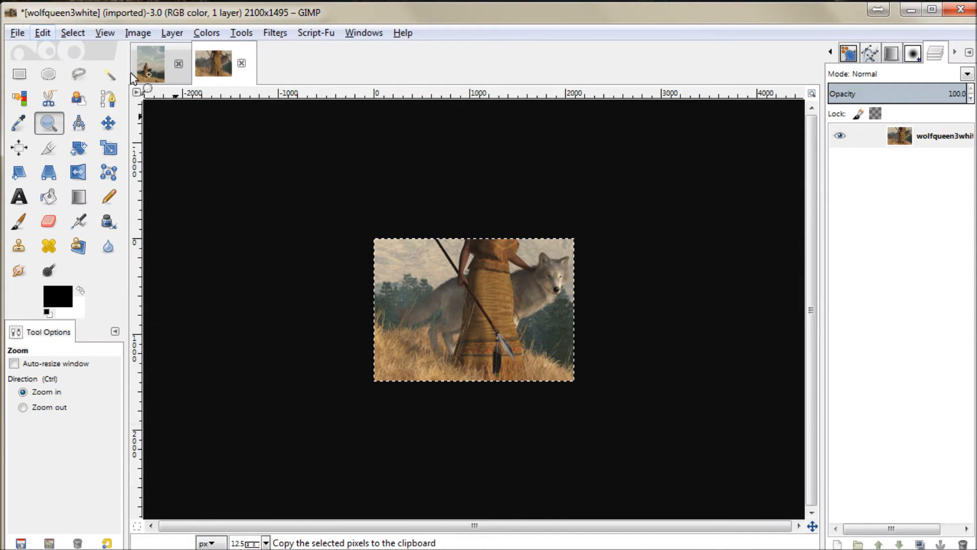
Step: Paste the copied white-wolf image into the WomanWithWolfD image
{"action": "left_click", "coordinate": [148, 63]}
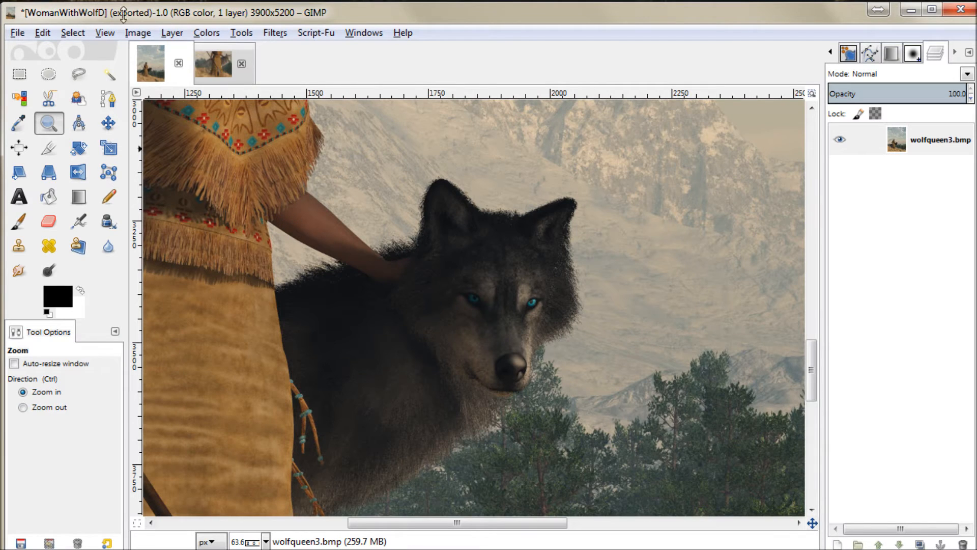
{"action": "left_click", "coordinate": [35, 34]}
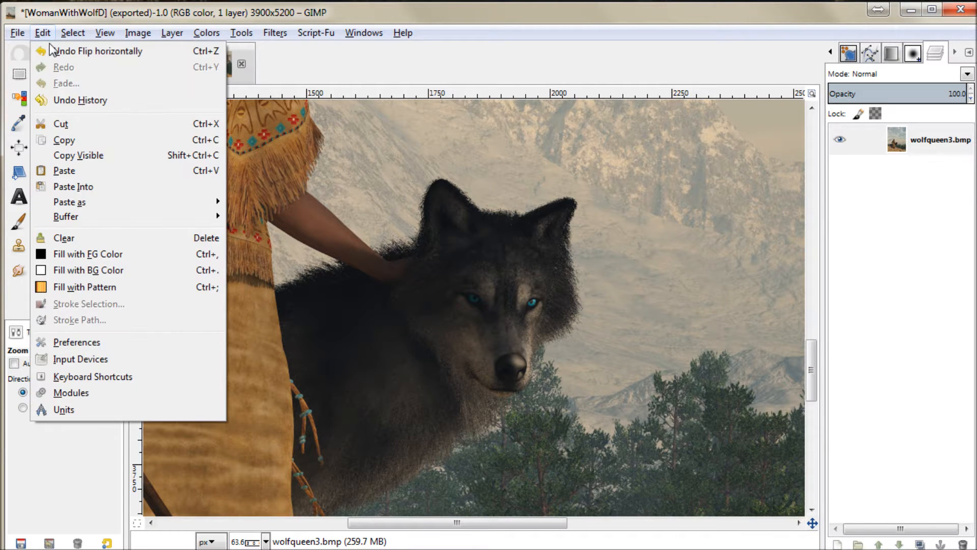
{"action": "left_click", "coordinate": [71, 175]}
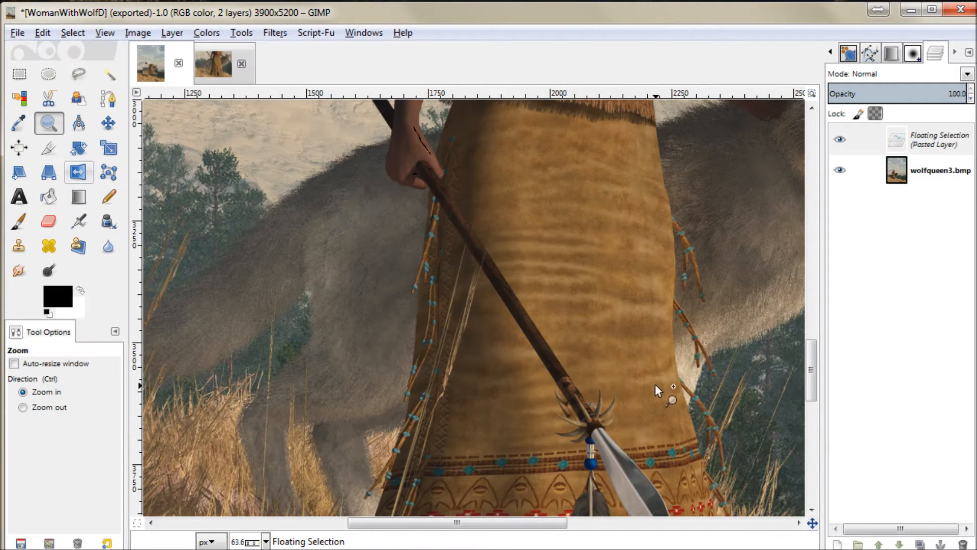
Step: Set the floating selection's opacity to 50
{"action": "scroll", "coordinate": [715, 389], "scroll_direction": "down", "scroll_amount": 3}
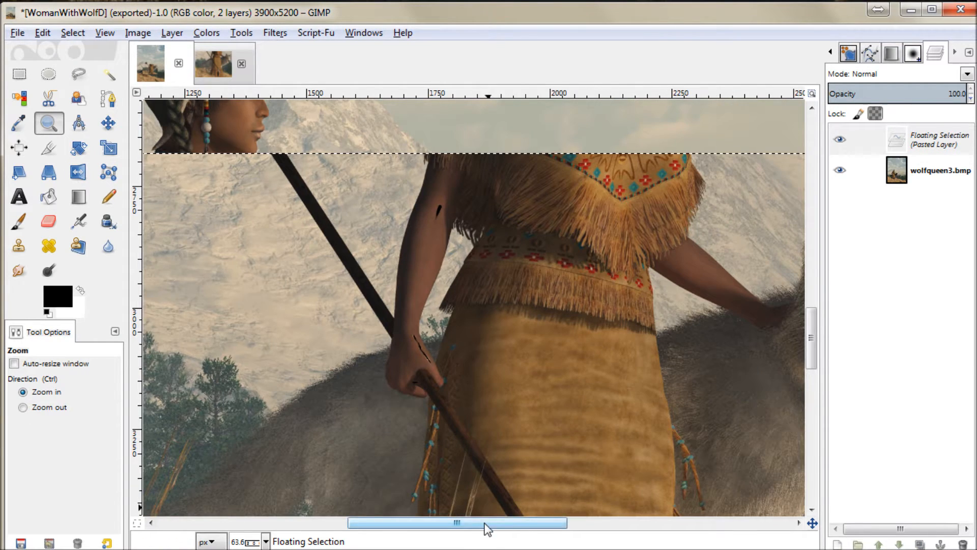
{"action": "left_click_drag", "start_coordinate": [487, 530], "coordinate": [527, 529]}
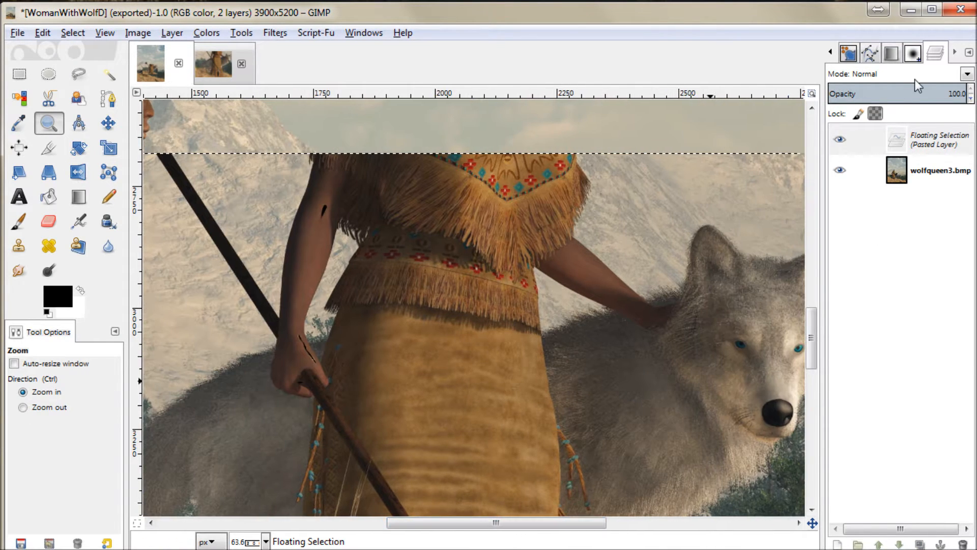
{"action": "double_click", "coordinate": [957, 94]}
{"action": "type", "text": "50"}
{"action": "key", "text": "Return"}
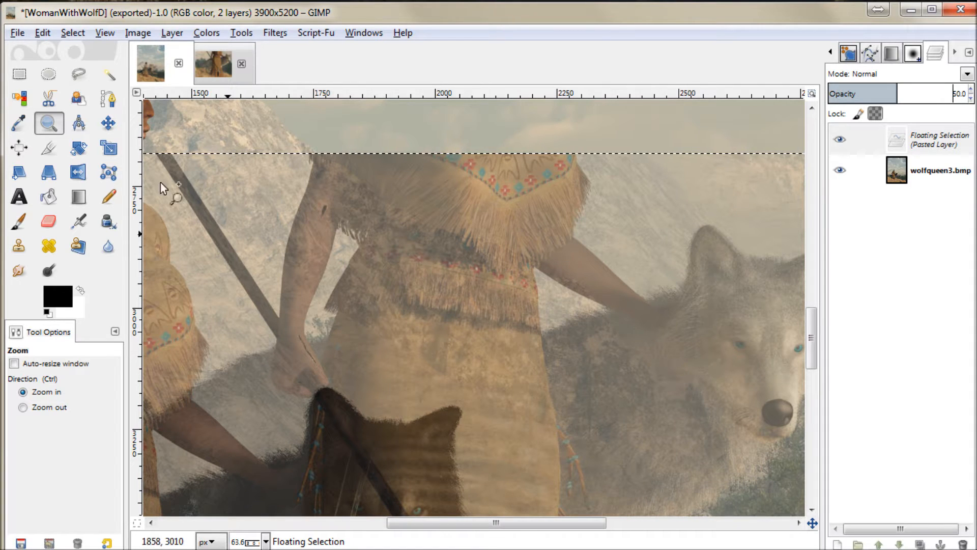
Step: Move the semi-transparent floating selection so the white wolf's head roughly covers the black wolf's head
{"action": "left_click", "coordinate": [108, 123]}
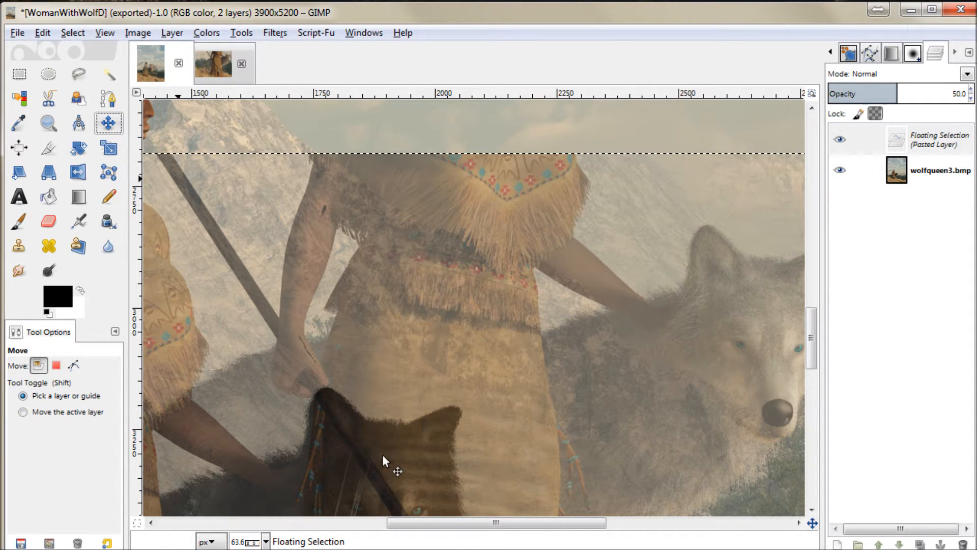
{"action": "left_click_drag", "start_coordinate": [606, 436], "coordinate": [490, 447]}
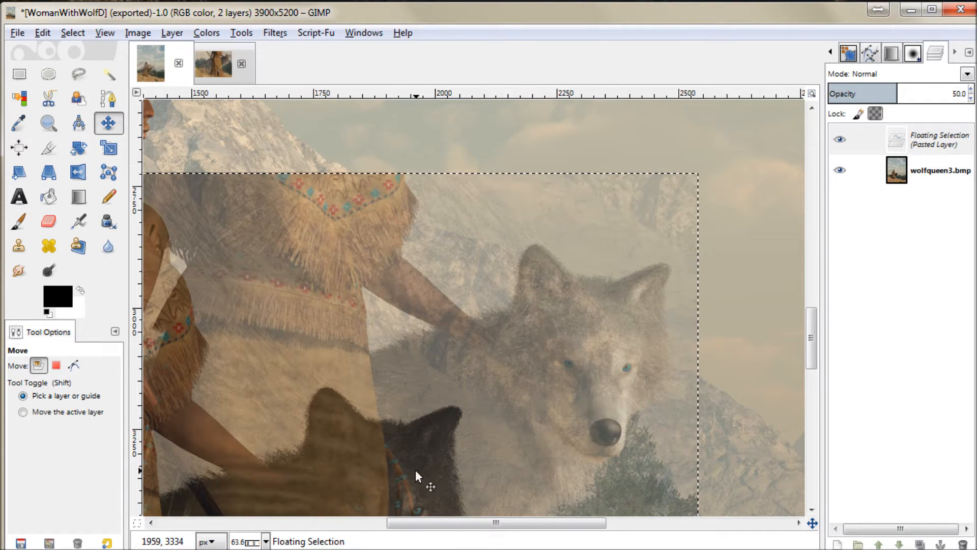
{"action": "scroll", "coordinate": [510, 429], "scroll_direction": "down", "scroll_amount": 4}
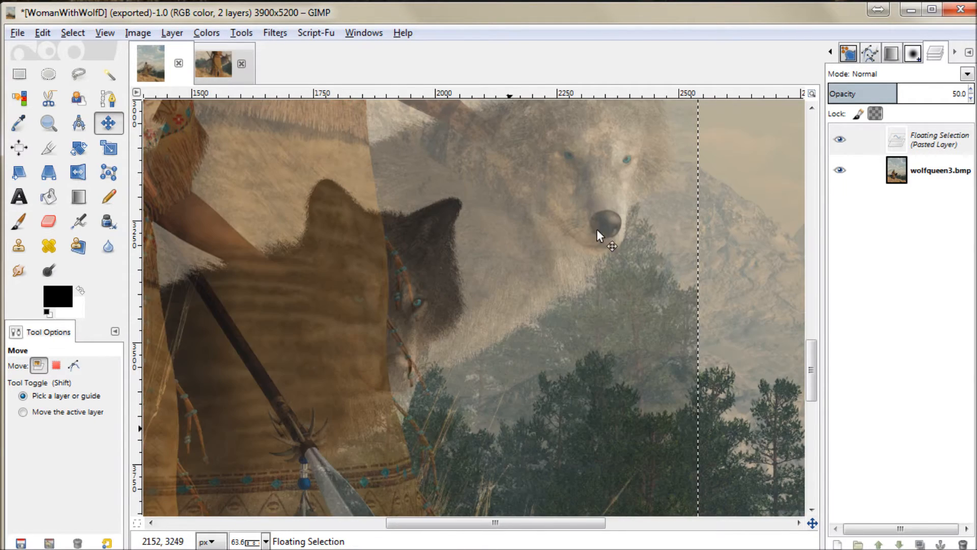
{"action": "left_click_drag", "start_coordinate": [582, 234], "coordinate": [470, 281]}
{"action": "left_click_drag", "start_coordinate": [433, 312], "coordinate": [399, 359]}
Step: Fine-align the pasted wolf's eyes with the original's at 400% zoom, checking the match by toggling the floating selection's visibility
{"action": "left_click", "coordinate": [266, 541]}
{"action": "left_click", "coordinate": [248, 483]}
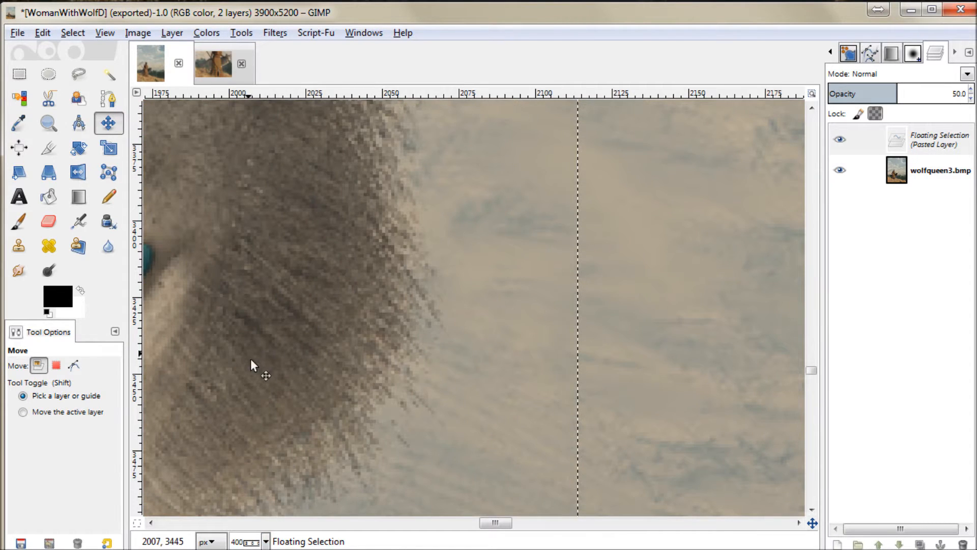
{"action": "left_click_drag", "start_coordinate": [498, 523], "coordinate": [497, 498]}
{"action": "left_click_drag", "start_coordinate": [538, 390], "coordinate": [526, 401]}
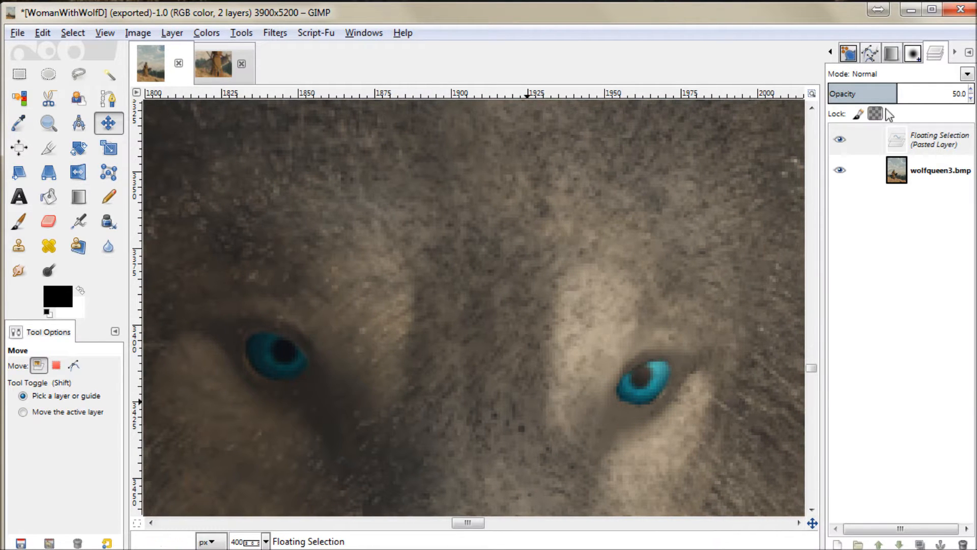
{"action": "left_click", "coordinate": [837, 142]}
{"action": "left_click", "coordinate": [838, 142]}
{"action": "left_click_drag", "start_coordinate": [490, 417], "coordinate": [492, 417]}
{"action": "left_click", "coordinate": [837, 142]}
{"action": "left_click", "coordinate": [837, 143]}
{"action": "left_click", "coordinate": [837, 143]}
{"action": "left_click", "coordinate": [836, 143]}
{"action": "left_click", "coordinate": [837, 144]}
{"action": "left_click", "coordinate": [837, 144]}
Step: Set the floating selection's opacity to 100, turn it into a regular layer and check its alignment around the wolf's head
{"action": "left_click_drag", "start_coordinate": [901, 92], "coordinate": [971, 94]}
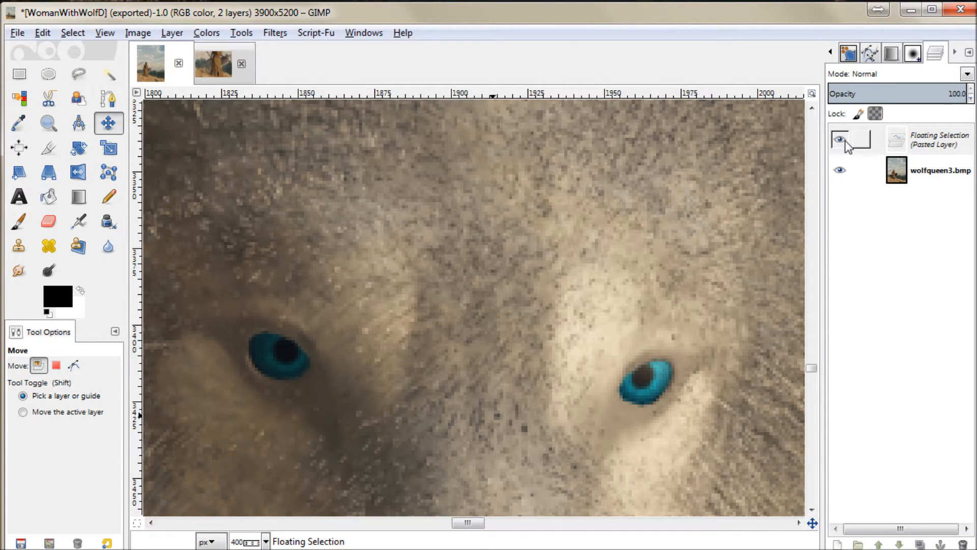
{"action": "left_click", "coordinate": [838, 544]}
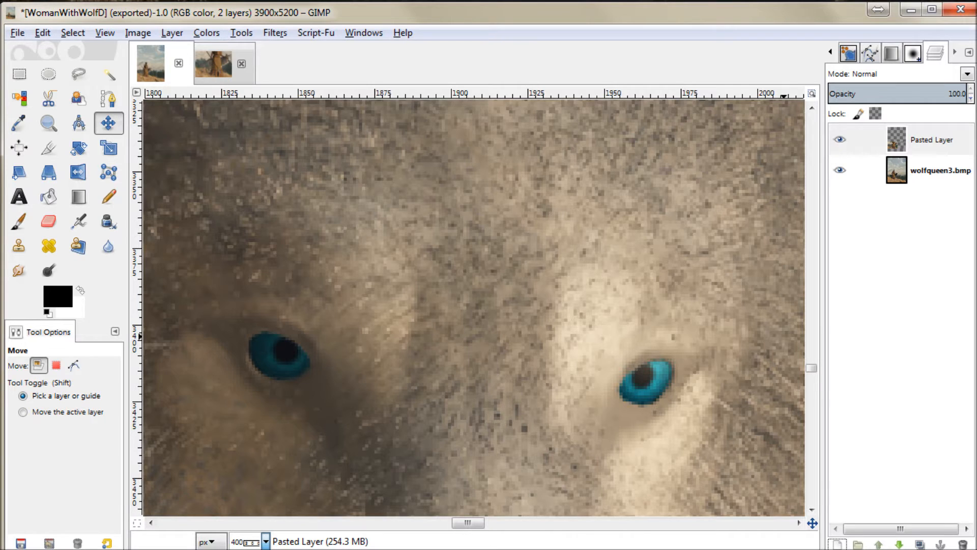
{"action": "left_click", "coordinate": [267, 548]}
{"action": "scroll", "coordinate": [643, 411], "scroll_direction": "down", "scroll_amount": 2}
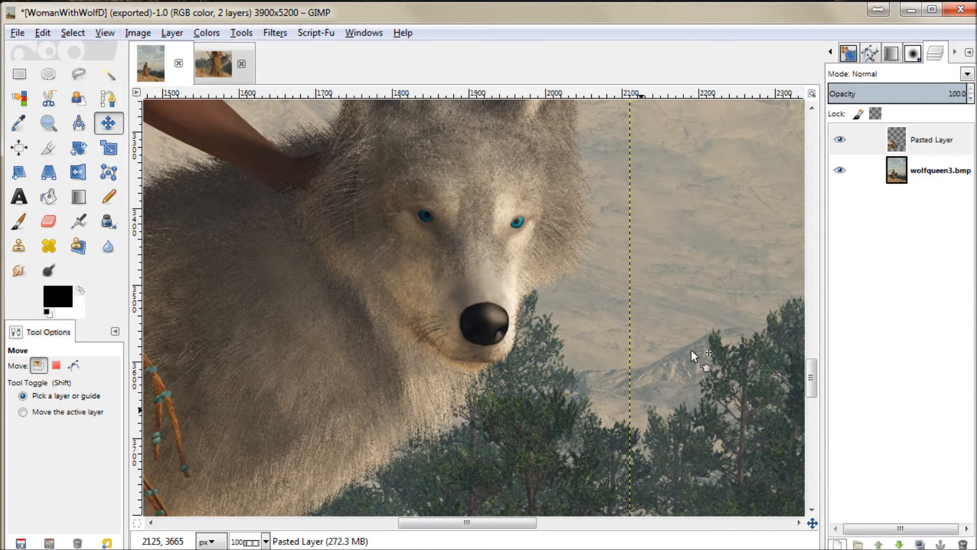
{"action": "scroll", "coordinate": [691, 349], "scroll_direction": "up", "scroll_amount": 4}
{"action": "scroll", "coordinate": [796, 291], "scroll_direction": "down", "scroll_amount": 2}
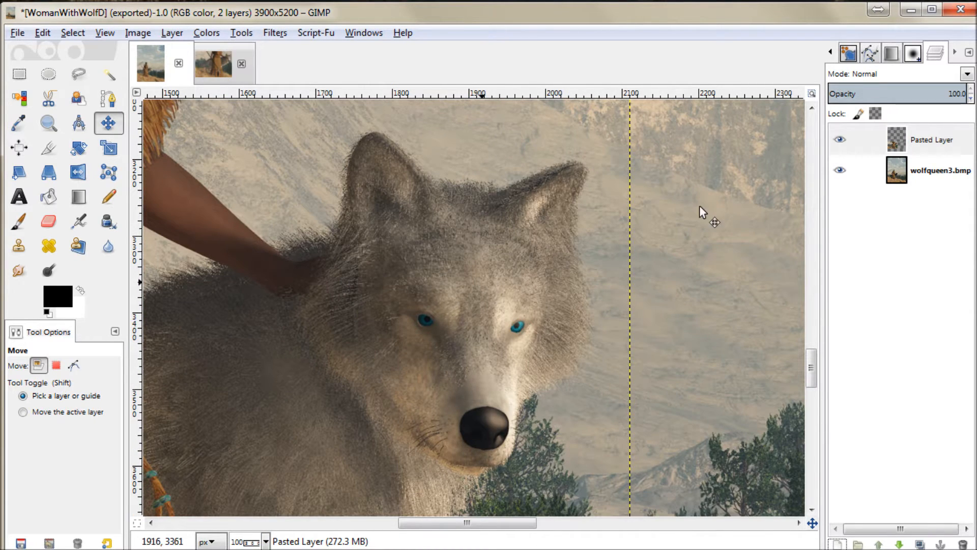
{"action": "left_click", "coordinate": [845, 138]}
{"action": "left_click", "coordinate": [845, 138]}
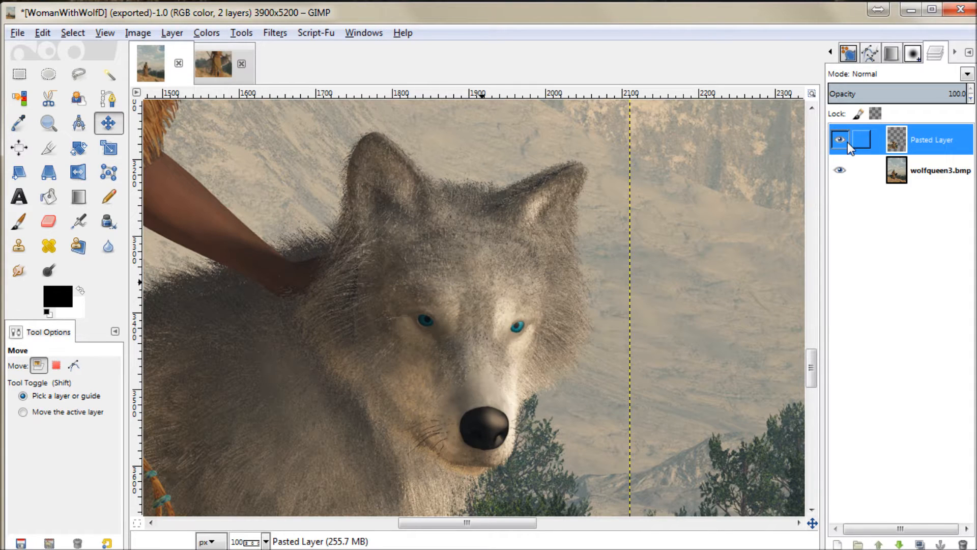
Step: Copy the whole wolfqueen3.bmp layer, paste it as a new layer and raise that copy to the top of the layer stack
{"action": "left_click", "coordinate": [944, 176]}
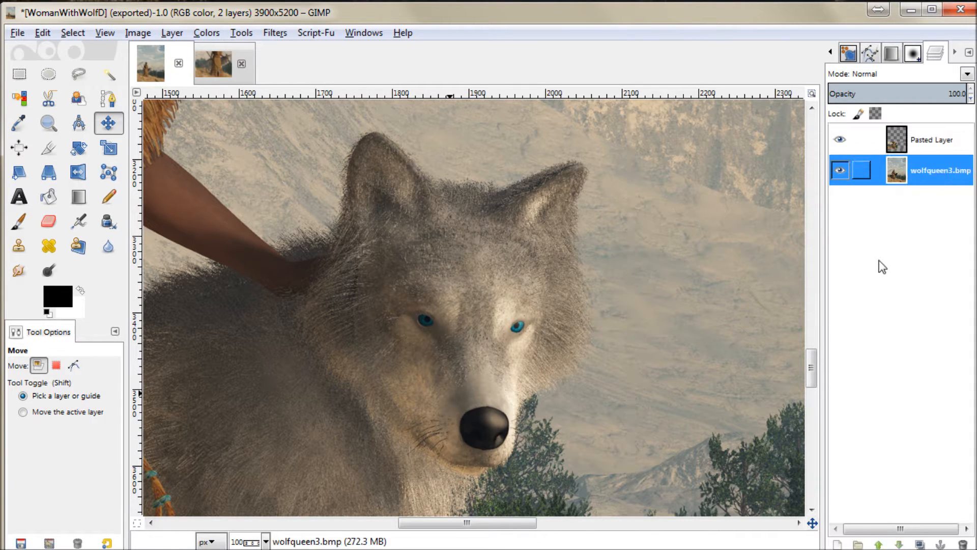
{"action": "left_click", "coordinate": [73, 32]}
{"action": "left_click", "coordinate": [72, 53]}
{"action": "left_click", "coordinate": [42, 33]}
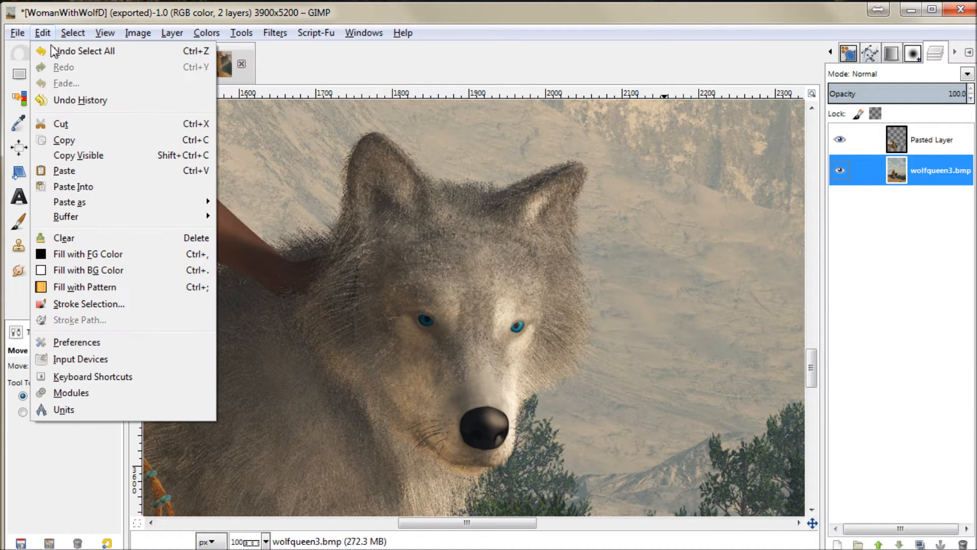
{"action": "left_click", "coordinate": [61, 141]}
{"action": "left_click", "coordinate": [42, 33]}
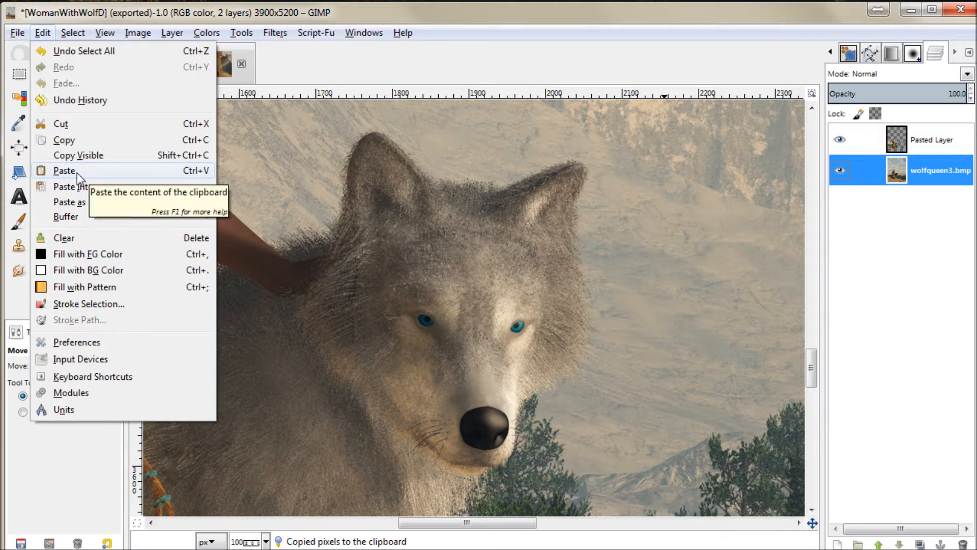
{"action": "mouse_move", "coordinate": [83, 203]}
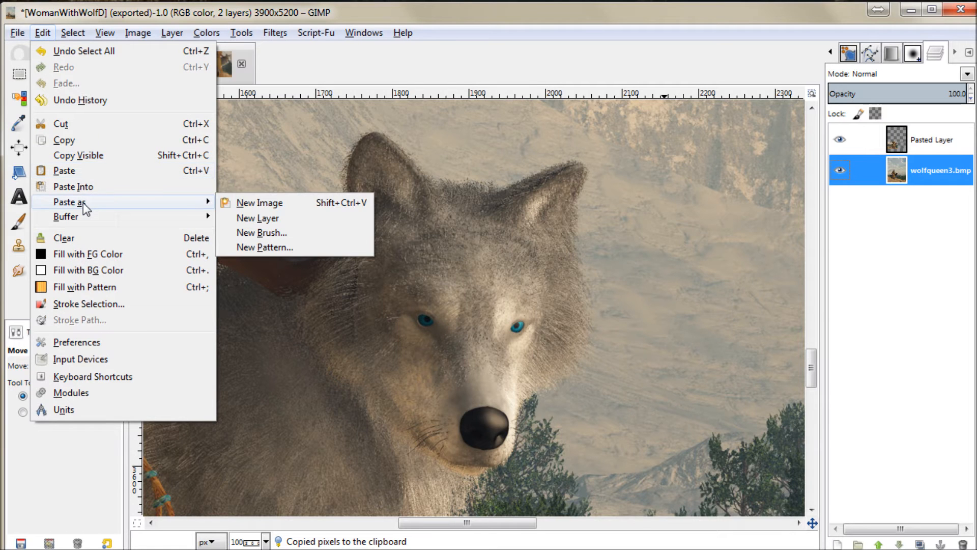
{"action": "left_click", "coordinate": [269, 219]}
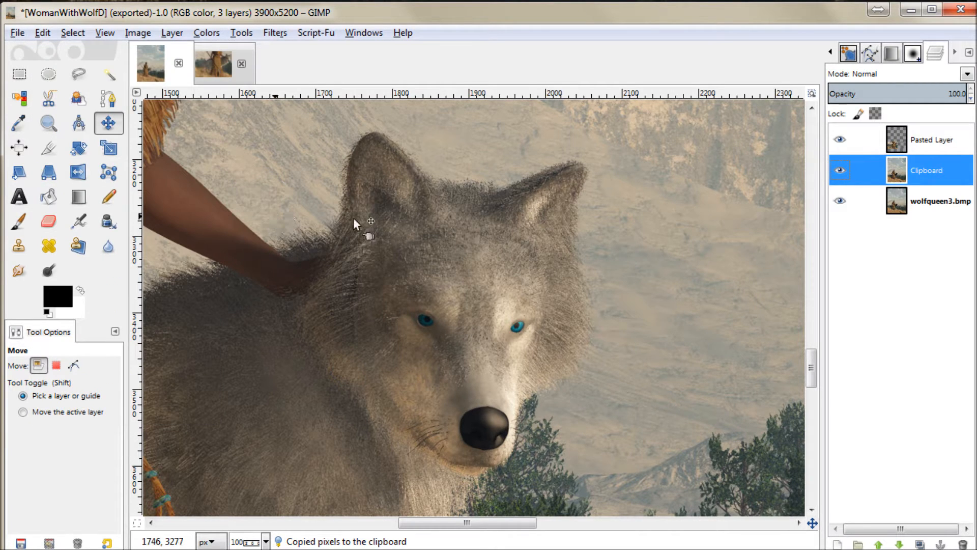
{"action": "left_click_drag", "start_coordinate": [898, 178], "coordinate": [921, 154]}
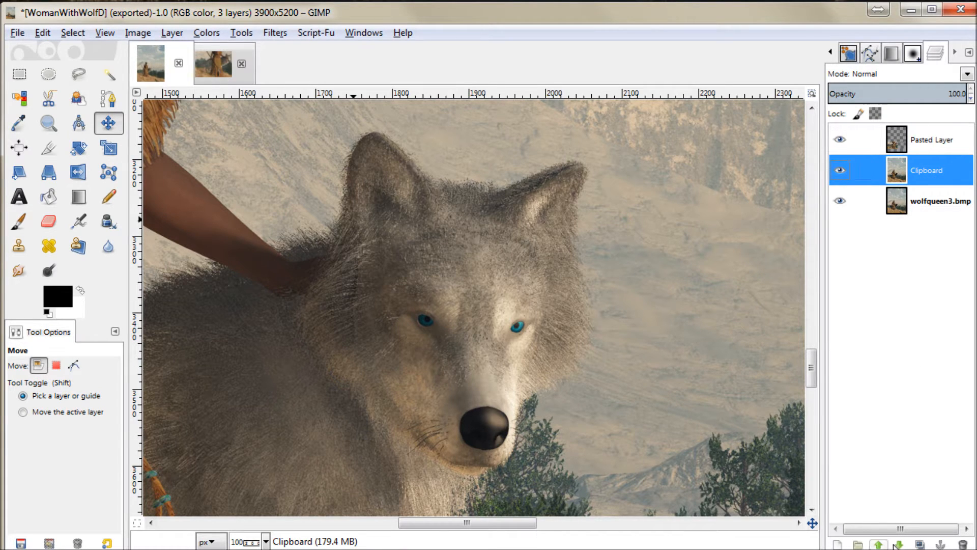
{"action": "left_click", "coordinate": [878, 544]}
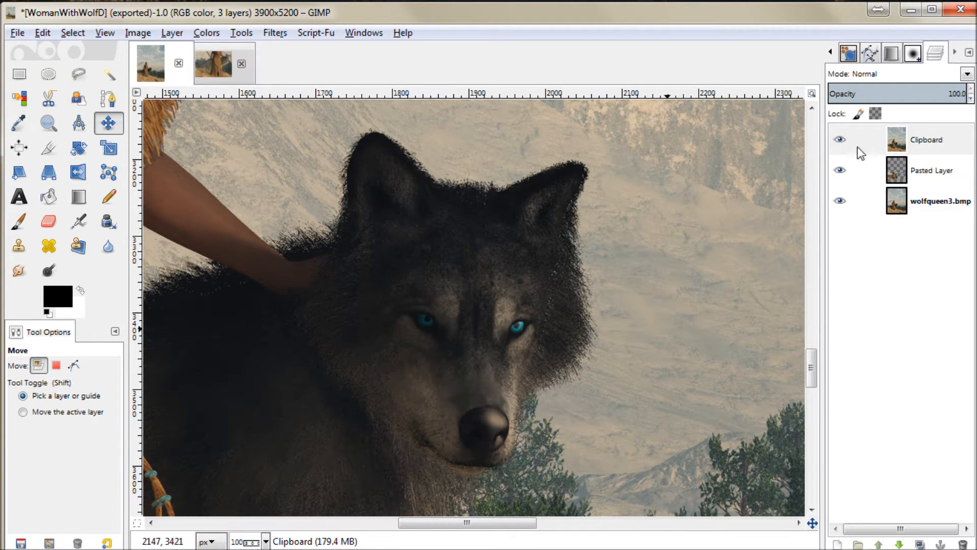
Step: Compare the black and white wolf versions by toggling the visibility of the Clipboard and Pasted Layer layers
{"action": "left_click", "coordinate": [839, 136]}
{"action": "left_click", "coordinate": [839, 137]}
{"action": "left_click", "coordinate": [838, 142]}
{"action": "left_click", "coordinate": [838, 142]}
{"action": "left_click", "coordinate": [839, 141]}
{"action": "left_click", "coordinate": [837, 171]}
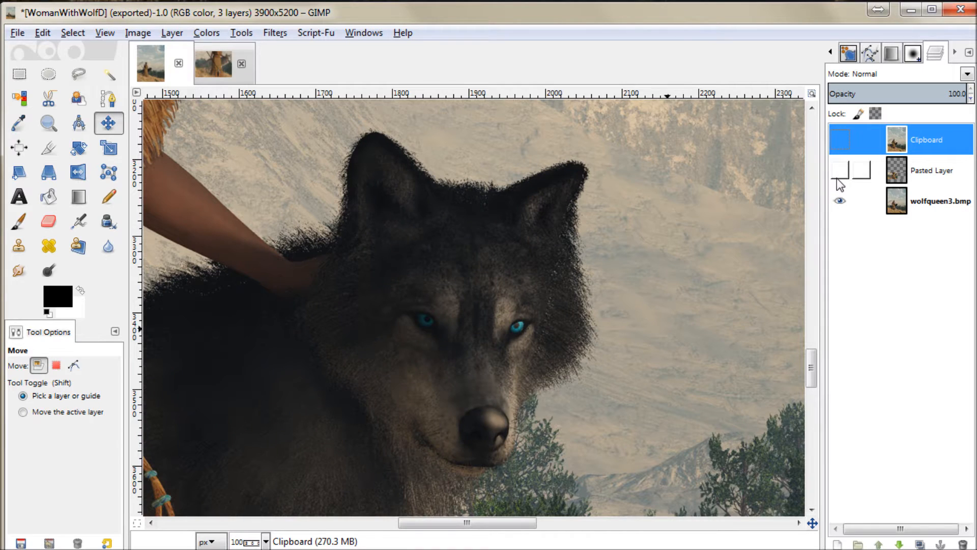
{"action": "left_click", "coordinate": [840, 175]}
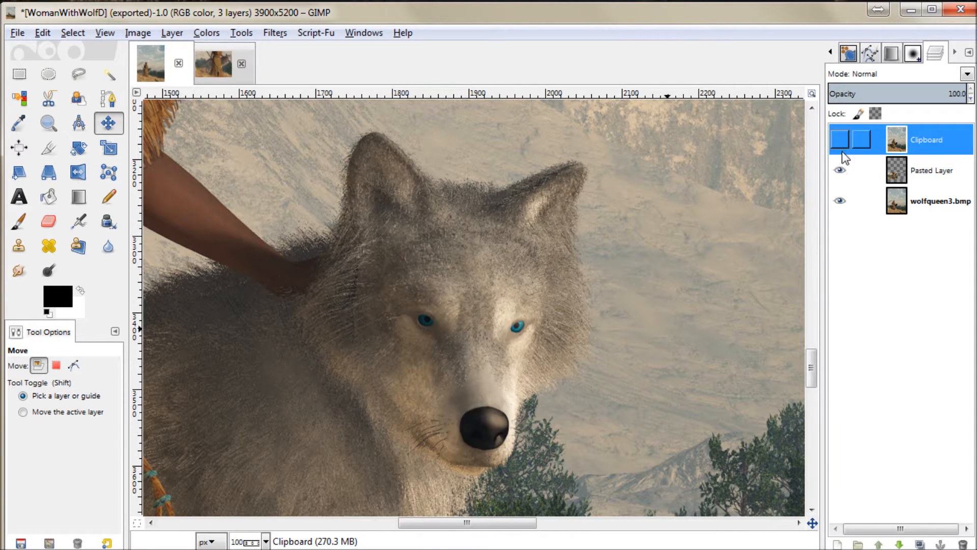
{"action": "left_click", "coordinate": [840, 139]}
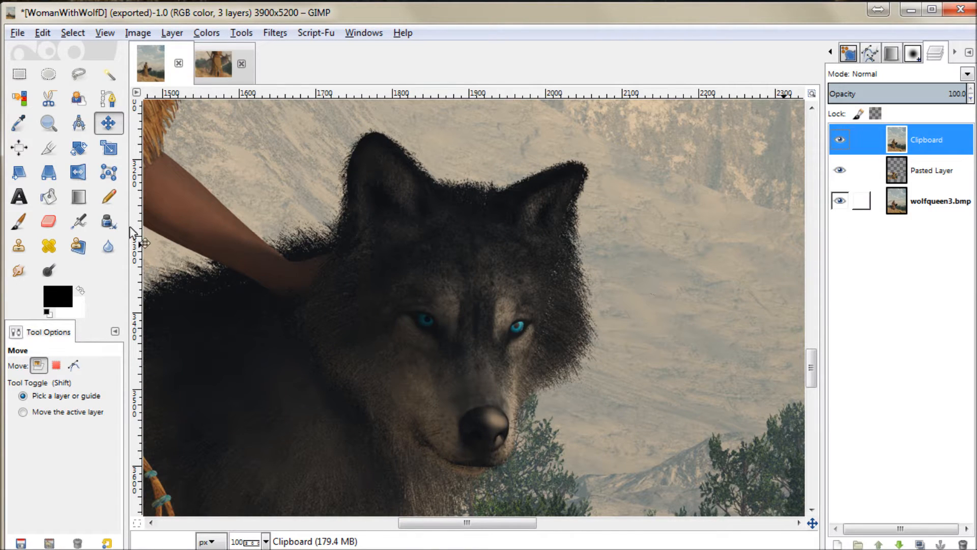
Step: Set the Eraser size to 412.96, try it on the Clipboard layer at the edge of the wolf's head, and undo the erasure
{"action": "left_click", "coordinate": [49, 221]}
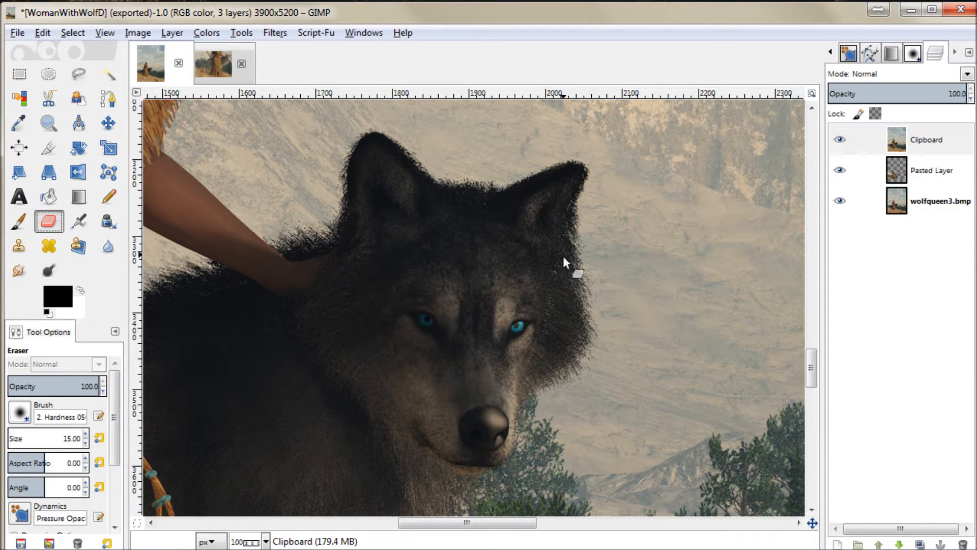
{"action": "mouse_move", "coordinate": [25, 440]}
{"action": "left_mouse_down"}
{"action": "mouse_move", "coordinate": [581, 336]}
{"action": "mouse_move", "coordinate": [624, 258]}
{"action": "mouse_move", "coordinate": [584, 269]}
{"action": "left_mouse_up"}
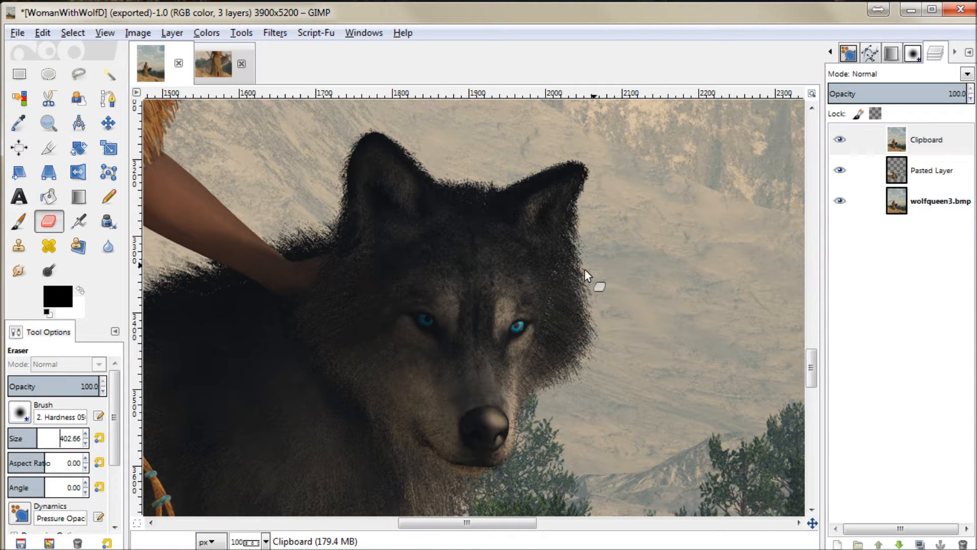
{"action": "left_click", "coordinate": [584, 270]}
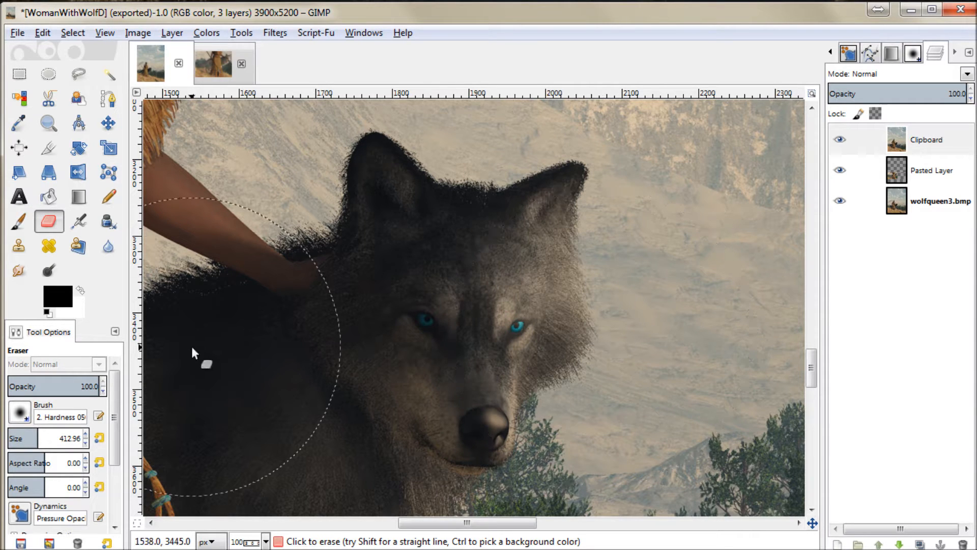
{"action": "key", "text": "ctrl+z"}
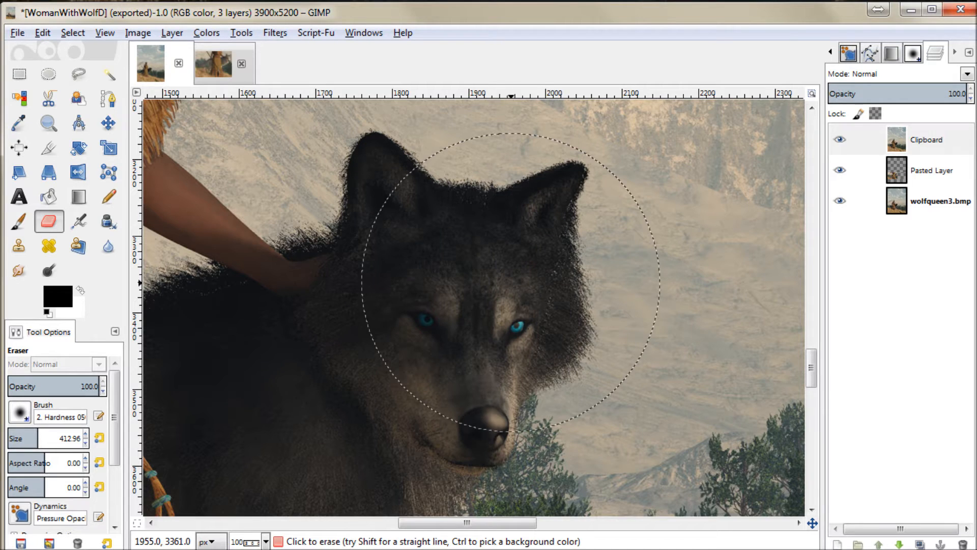
Step: Set the Eraser size to 83.39 and erase the Clipboard layer along the outer edge of the wolf's cheek facing the mountains
{"action": "left_click_drag", "start_coordinate": [28, 437], "coordinate": [21, 437]}
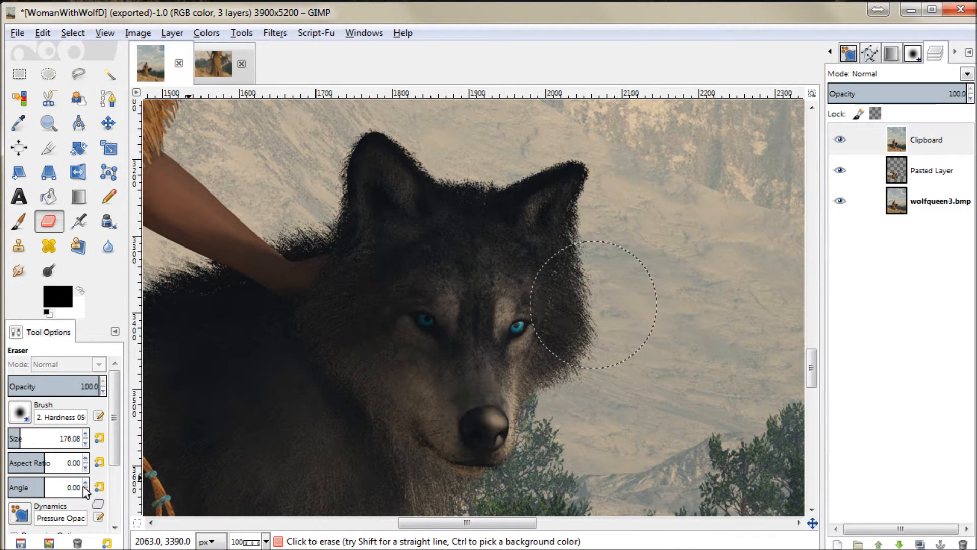
{"action": "left_click_drag", "start_coordinate": [24, 438], "coordinate": [12, 437]}
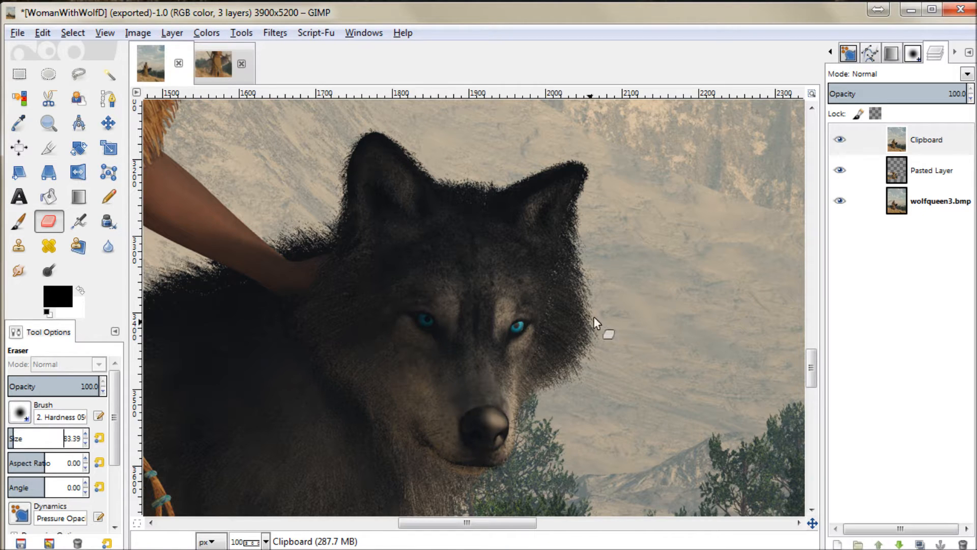
{"action": "mouse_move", "coordinate": [595, 321]}
{"action": "left_mouse_down"}
{"action": "mouse_move", "coordinate": [575, 371]}
{"action": "mouse_move", "coordinate": [531, 399]}
{"action": "left_mouse_up"}
{"action": "left_click_drag", "start_coordinate": [596, 301], "coordinate": [590, 246]}
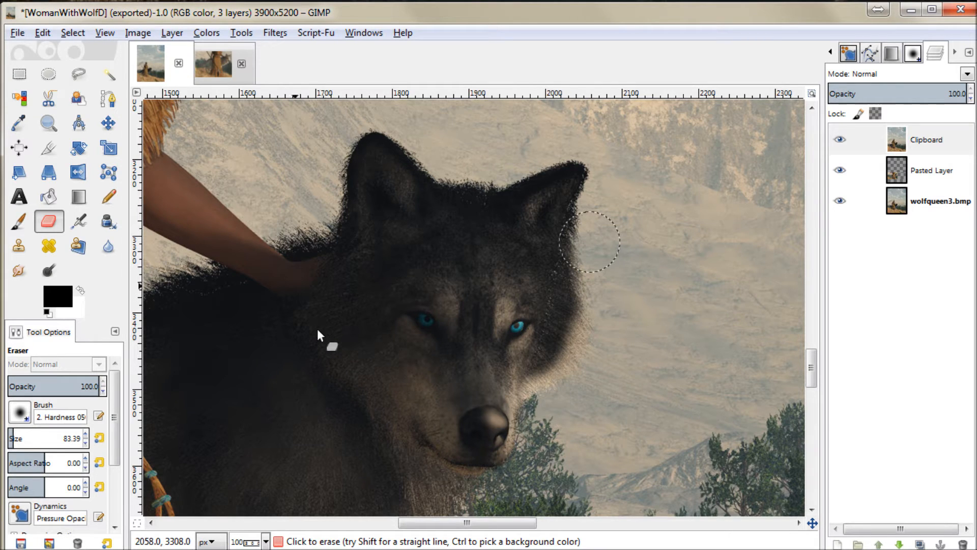
Step: Try erasing the Clipboard layer around the wolf's other cheek, ears and forehead, and undo those strokes
{"action": "mouse_move", "coordinate": [311, 329]}
{"action": "left_mouse_down"}
{"action": "mouse_move", "coordinate": [417, 458]}
{"action": "mouse_move", "coordinate": [417, 489]}
{"action": "left_mouse_up"}
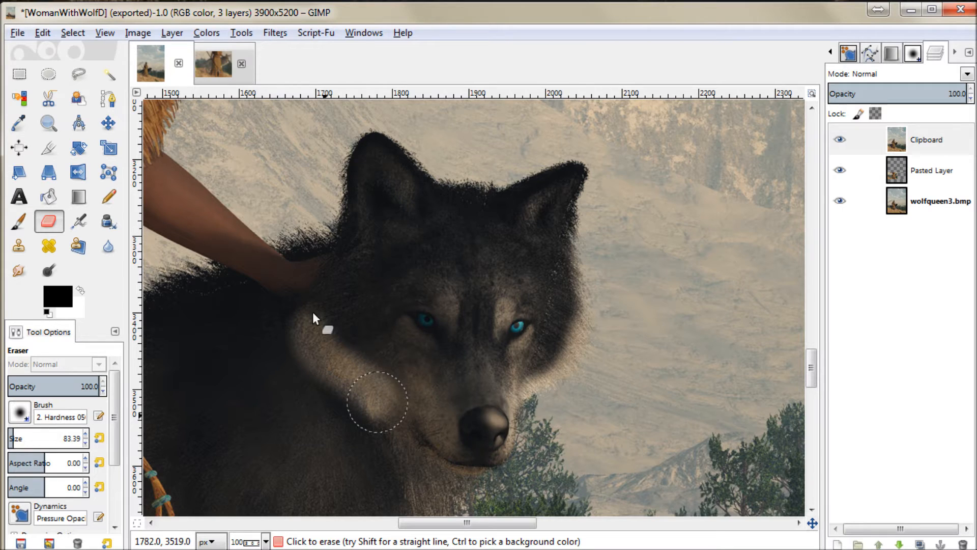
{"action": "mouse_move", "coordinate": [323, 327]}
{"action": "left_mouse_down"}
{"action": "mouse_move", "coordinate": [319, 279]}
{"action": "mouse_move", "coordinate": [344, 216]}
{"action": "mouse_move", "coordinate": [345, 155]}
{"action": "mouse_move", "coordinate": [360, 129]}
{"action": "mouse_move", "coordinate": [378, 127]}
{"action": "mouse_move", "coordinate": [471, 203]}
{"action": "left_mouse_up"}
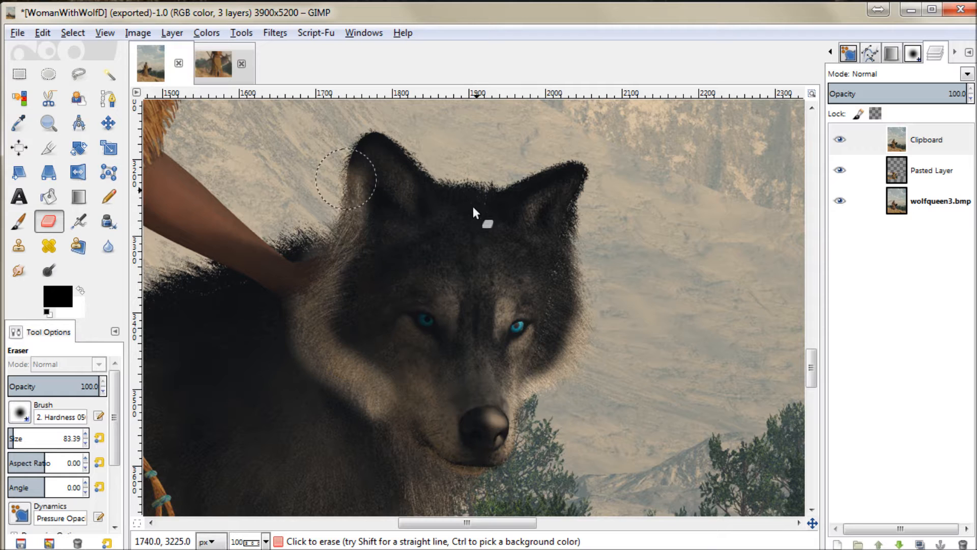
{"action": "mouse_move", "coordinate": [560, 173]}
{"action": "left_mouse_down"}
{"action": "mouse_move", "coordinate": [593, 192]}
{"action": "mouse_move", "coordinate": [577, 206]}
{"action": "left_mouse_up"}
{"action": "left_click_drag", "start_coordinate": [570, 246], "coordinate": [572, 266]}
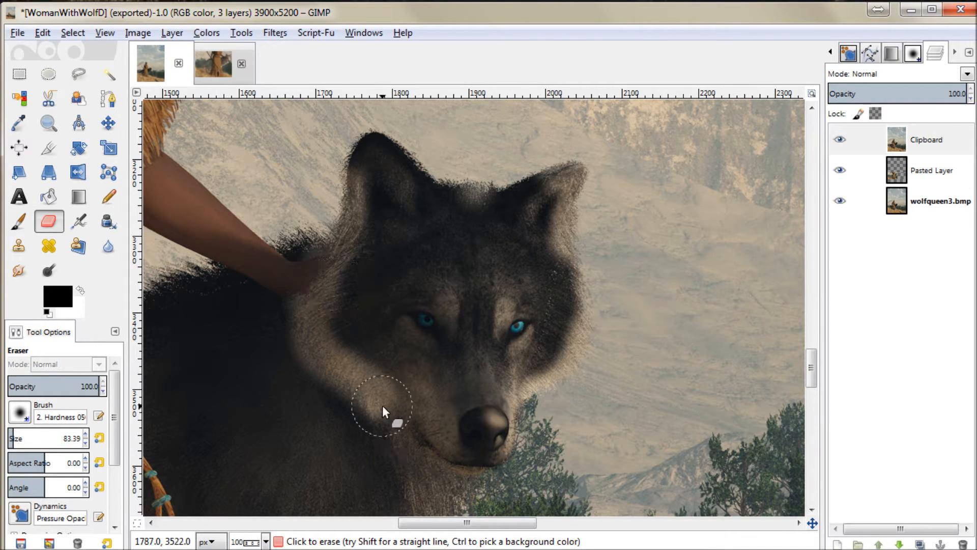
{"action": "key", "text": "ctrl+z"}
{"action": "key", "text": "ctrl+z"}
{"action": "key", "text": "ctrl+z"}
{"action": "key", "text": "ctrl+z"}
{"action": "key", "text": "ctrl+z"}
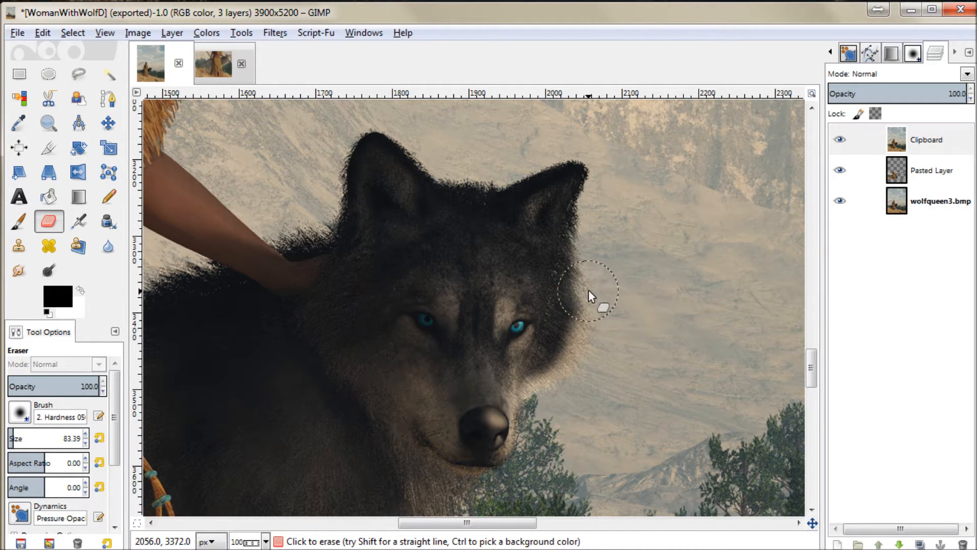
Step: Erase the Clipboard layer up the mountain side of the wolf's head, between the ears and beside the muzzle
{"action": "left_click_drag", "start_coordinate": [588, 262], "coordinate": [609, 162]}
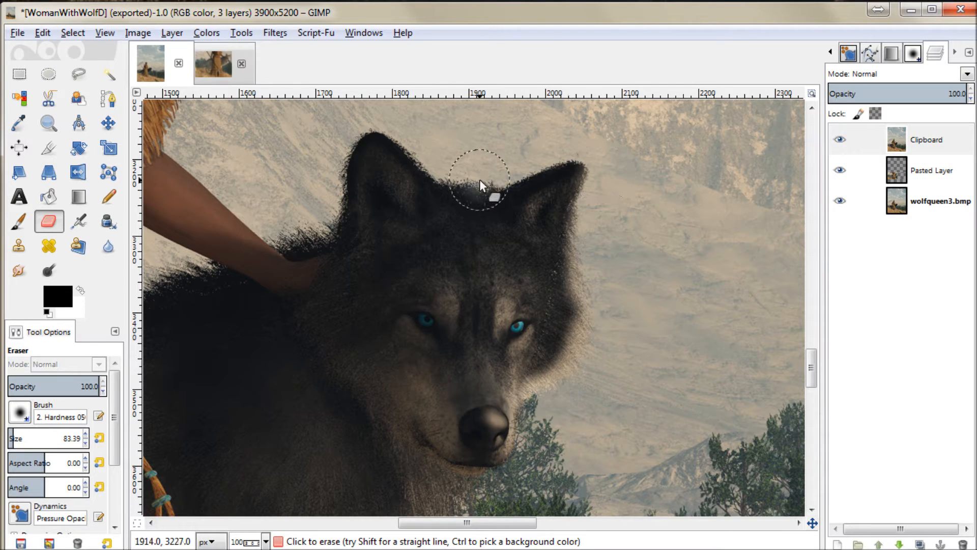
{"action": "left_click_drag", "start_coordinate": [459, 187], "coordinate": [488, 203]}
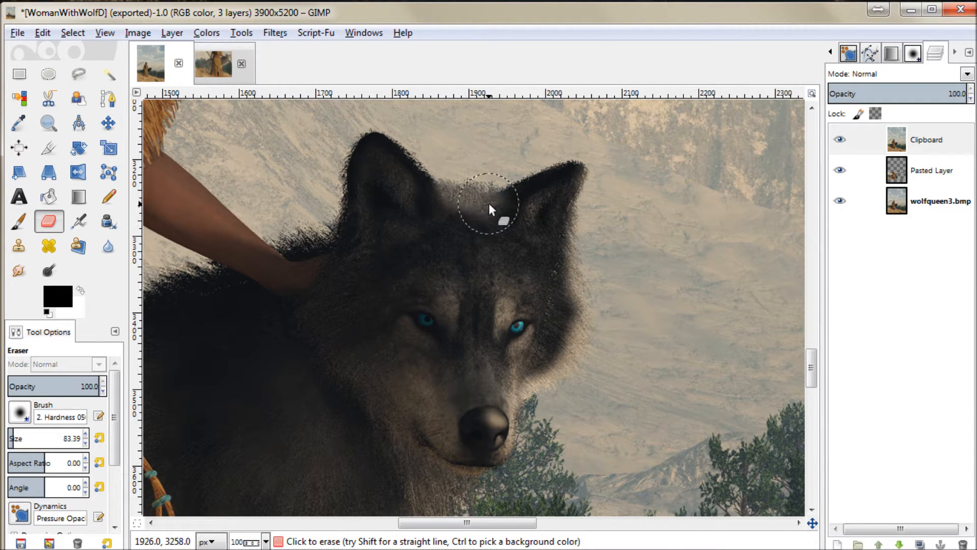
{"action": "left_click", "coordinate": [513, 432]}
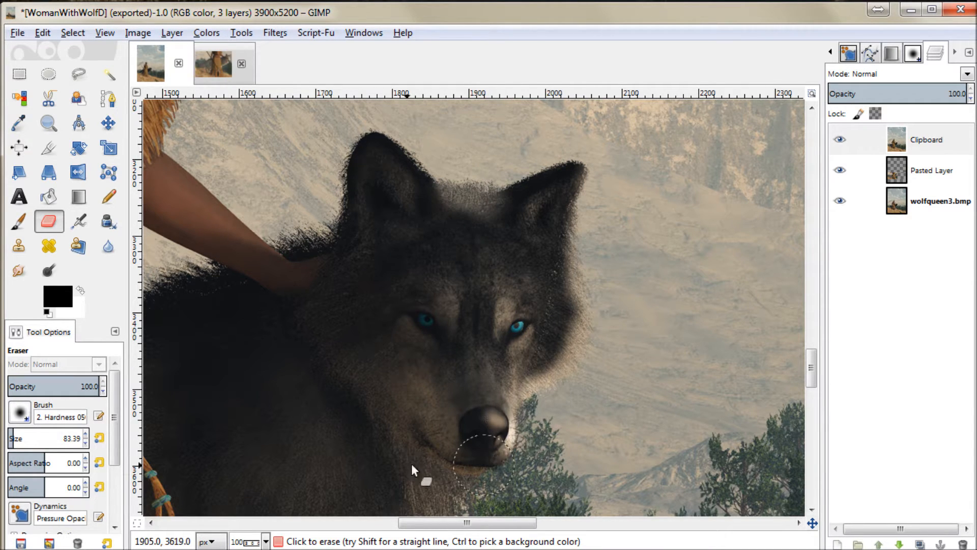
Step: Try erasing the edge of the wolf's chest and belly at full Eraser opacity, and undo the strokes
{"action": "scroll", "coordinate": [521, 475], "scroll_direction": "down", "scroll_amount": 5}
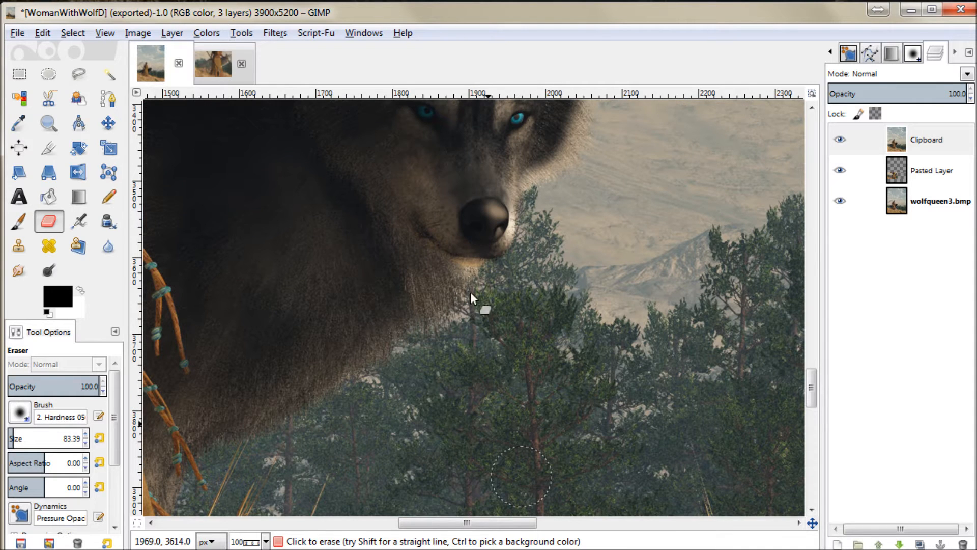
{"action": "left_click_drag", "start_coordinate": [487, 266], "coordinate": [444, 312]}
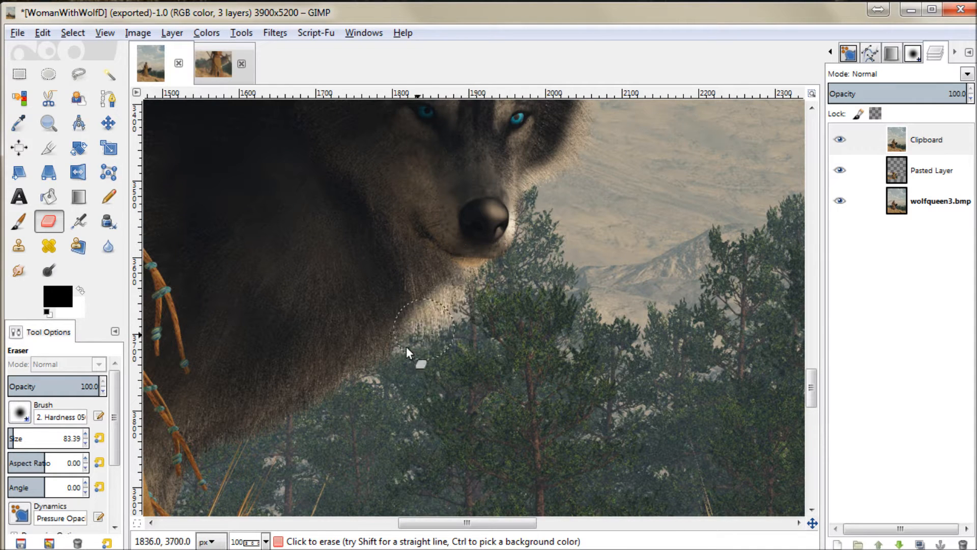
{"action": "mouse_move", "coordinate": [375, 381]}
{"action": "left_mouse_down"}
{"action": "mouse_move", "coordinate": [338, 407]}
{"action": "mouse_move", "coordinate": [179, 459]}
{"action": "mouse_move", "coordinate": [180, 484]}
{"action": "mouse_move", "coordinate": [174, 445]}
{"action": "mouse_move", "coordinate": [151, 424]}
{"action": "left_mouse_up"}
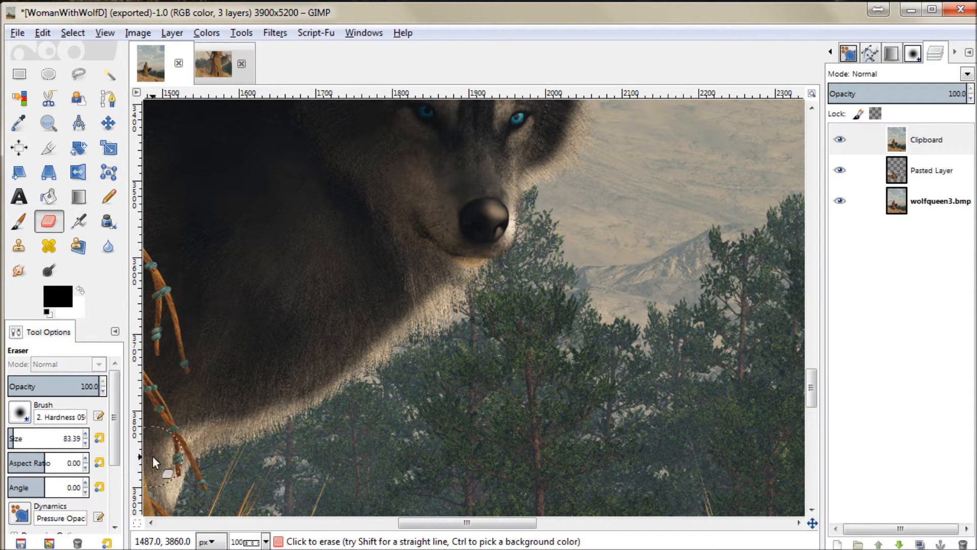
{"action": "key", "text": "ctrl+z"}
{"action": "key", "text": "ctrl+z"}
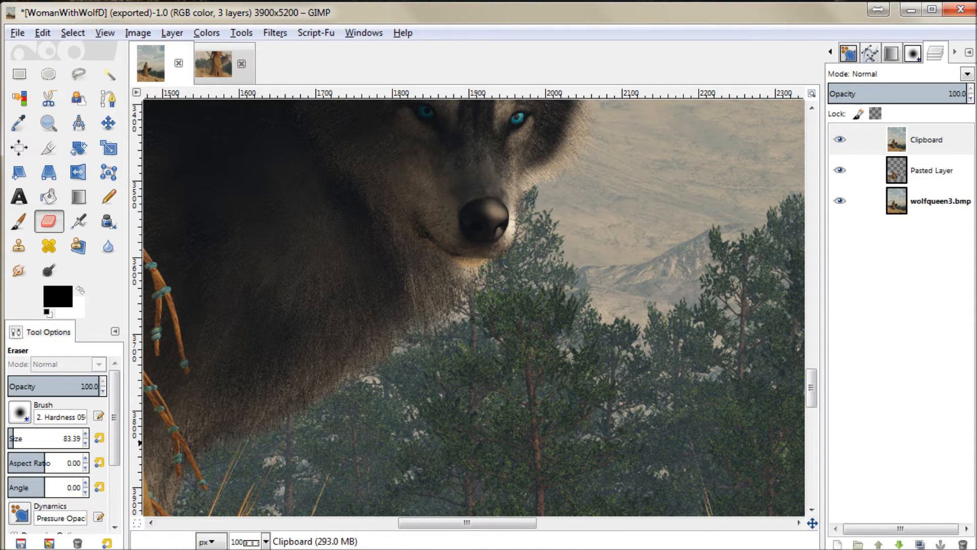
Step: Set the Eraser opacity to 41.7 and erase along the edge of the wolf's chest and belly
{"action": "left_click", "coordinate": [46, 382]}
{"action": "mouse_move", "coordinate": [455, 294]}
{"action": "left_mouse_down"}
{"action": "mouse_move", "coordinate": [346, 362]}
{"action": "mouse_move", "coordinate": [292, 417]}
{"action": "mouse_move", "coordinate": [147, 465]}
{"action": "mouse_move", "coordinate": [145, 504]}
{"action": "left_mouse_up"}
{"action": "scroll", "coordinate": [459, 399], "scroll_direction": "up", "scroll_amount": 10}
{"action": "scroll", "coordinate": [451, 396], "scroll_direction": "down", "scroll_amount": 8}
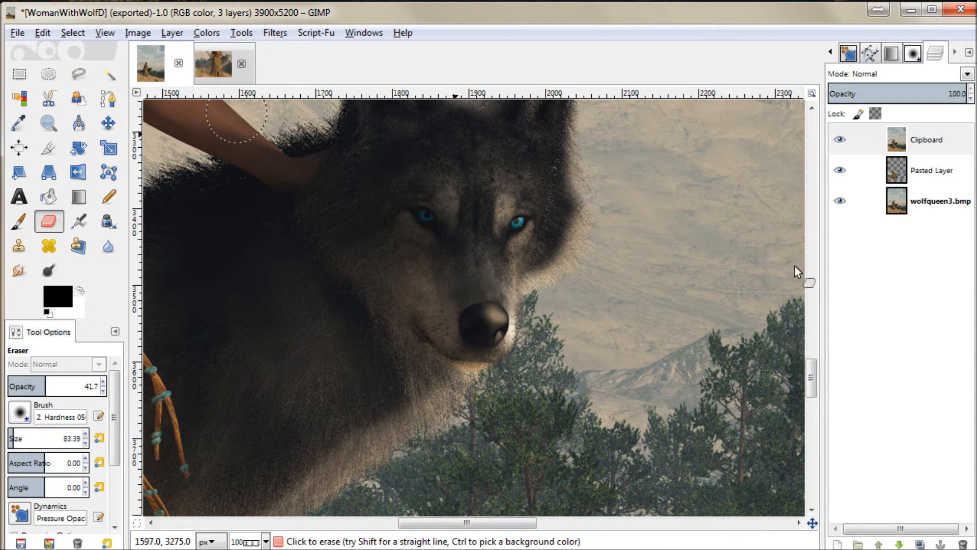
Step: Switch to the wolfqueen3_z image and apply a Threshold with a lower limit of 115 to isolate the wolf's head
{"action": "key", "text": "alt+Tab"}
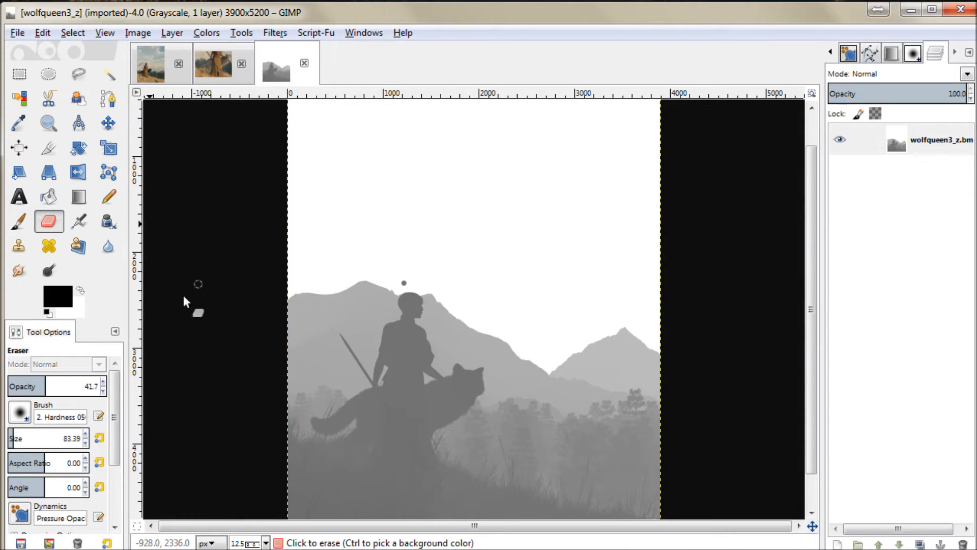
{"action": "left_click", "coordinate": [48, 123]}
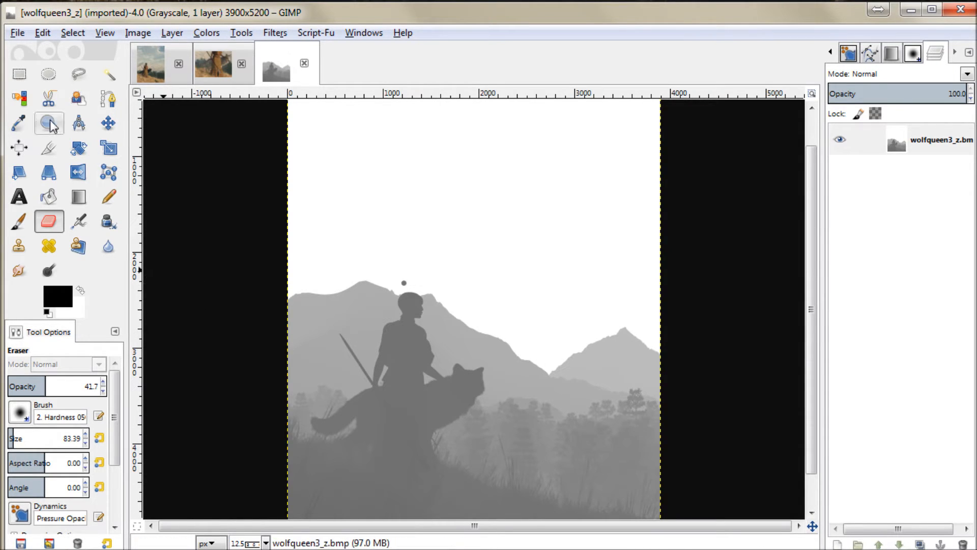
{"action": "left_click_drag", "start_coordinate": [524, 429], "coordinate": [422, 337]}
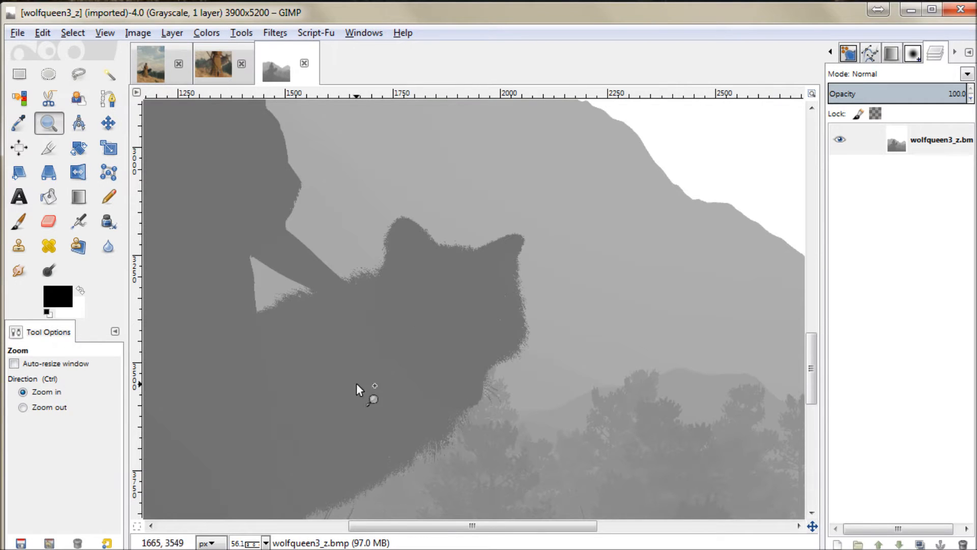
{"action": "left_click", "coordinate": [207, 33]}
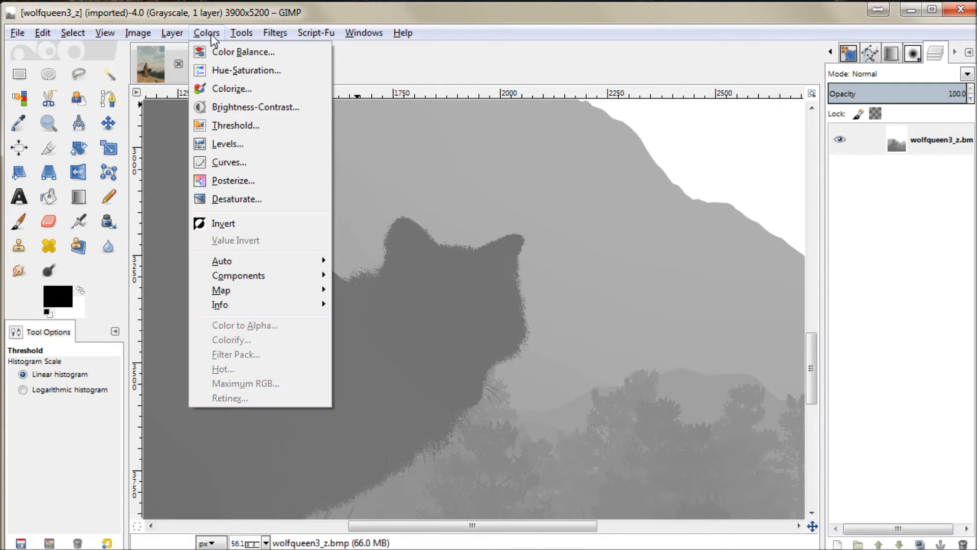
{"action": "left_click", "coordinate": [230, 128]}
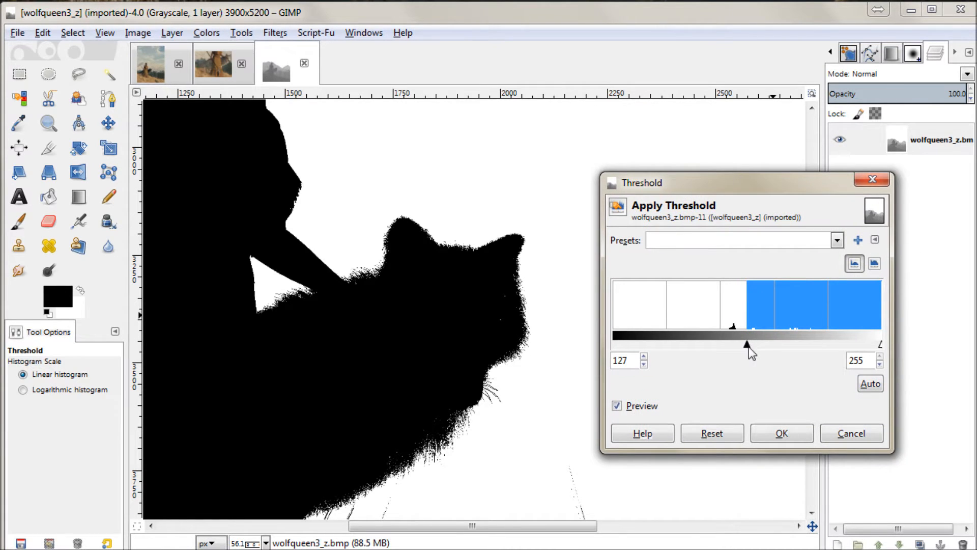
{"action": "left_click_drag", "start_coordinate": [747, 348], "coordinate": [739, 349]}
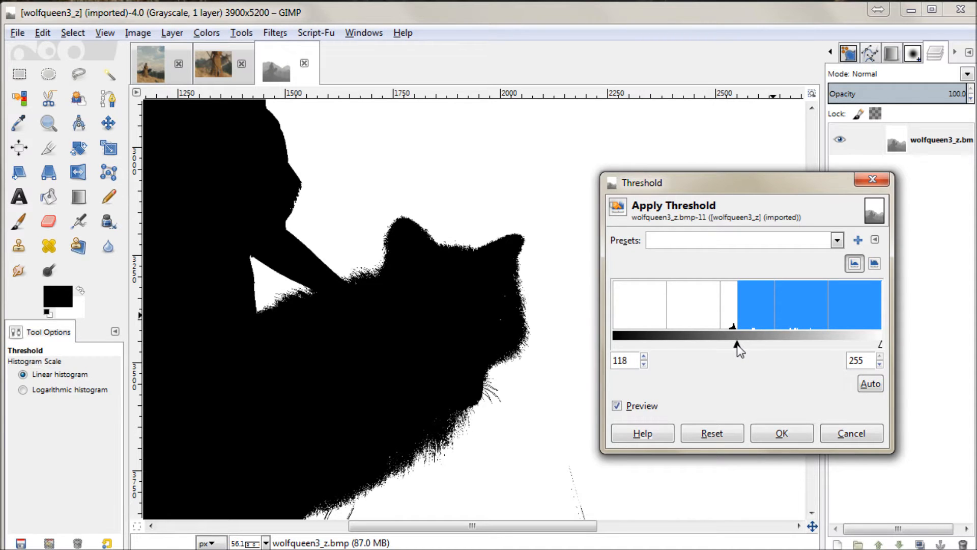
{"action": "left_click", "coordinate": [644, 363]}
{"action": "left_click", "coordinate": [644, 363]}
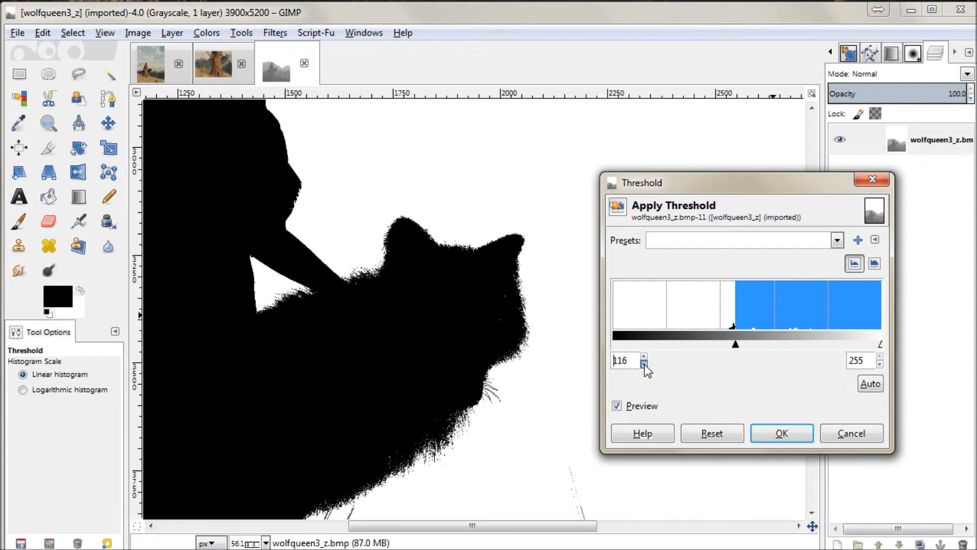
{"action": "left_click", "coordinate": [644, 364]}
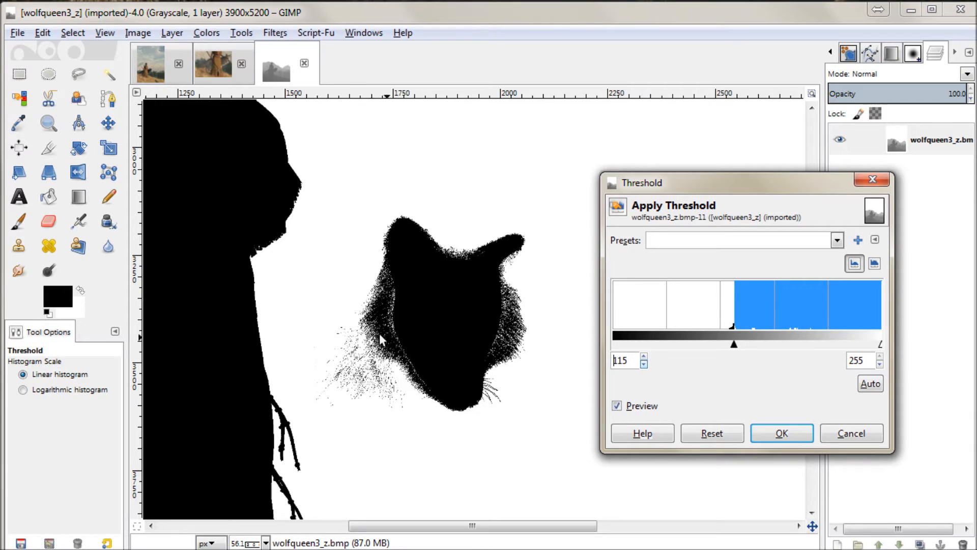
{"action": "left_click", "coordinate": [781, 434]}
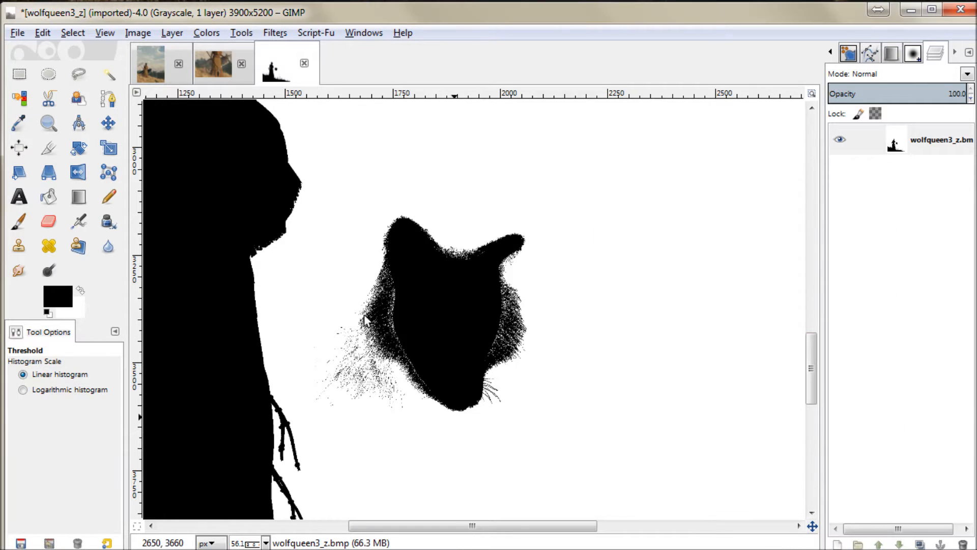
Step: Select the whole thresholded wolfqueen3_z image and copy it
{"action": "left_click", "coordinate": [73, 34]}
{"action": "left_click", "coordinate": [90, 53]}
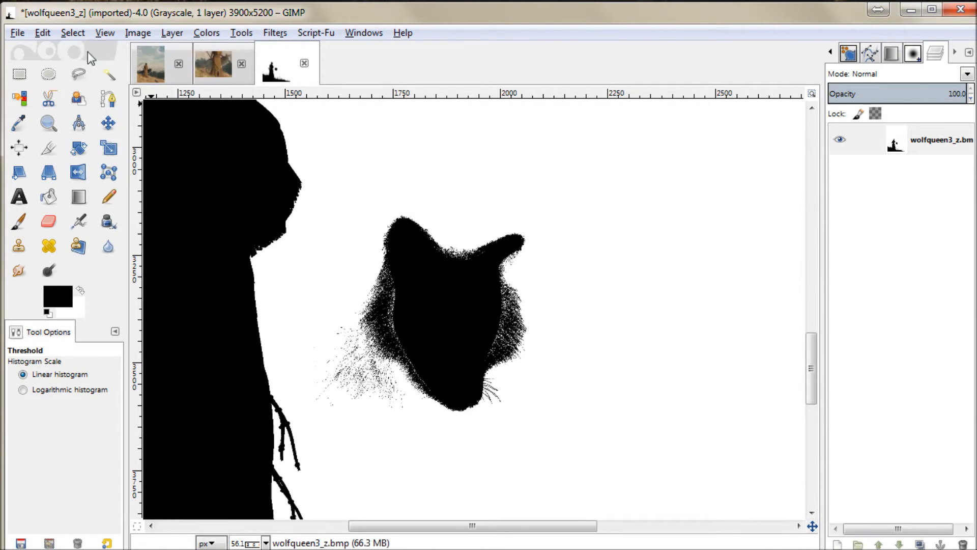
{"action": "left_click", "coordinate": [50, 36]}
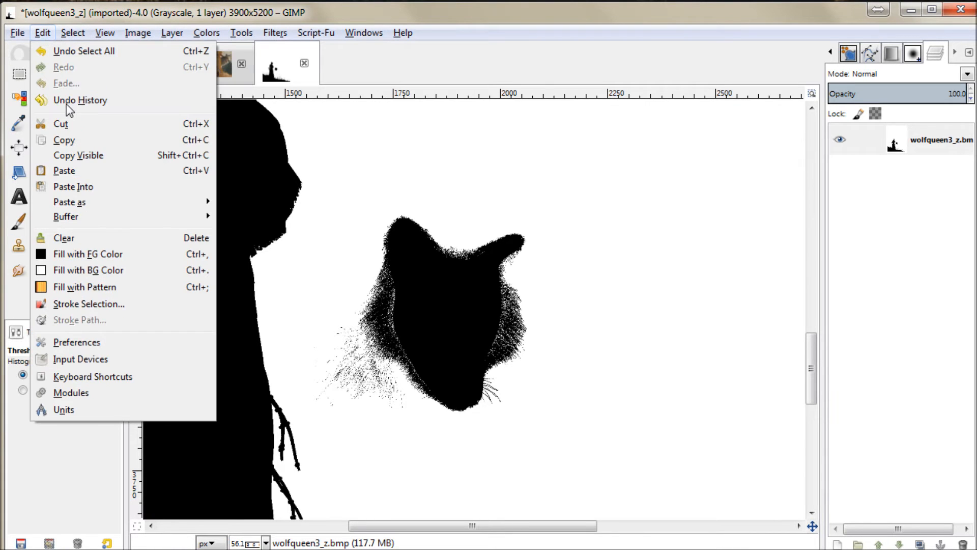
{"action": "left_click", "coordinate": [64, 140]}
Step: Paste the copied threshold image into WomanWithWolfD and turn the floating selection into a new top layer
{"action": "left_click", "coordinate": [211, 63]}
{"action": "left_click", "coordinate": [46, 36]}
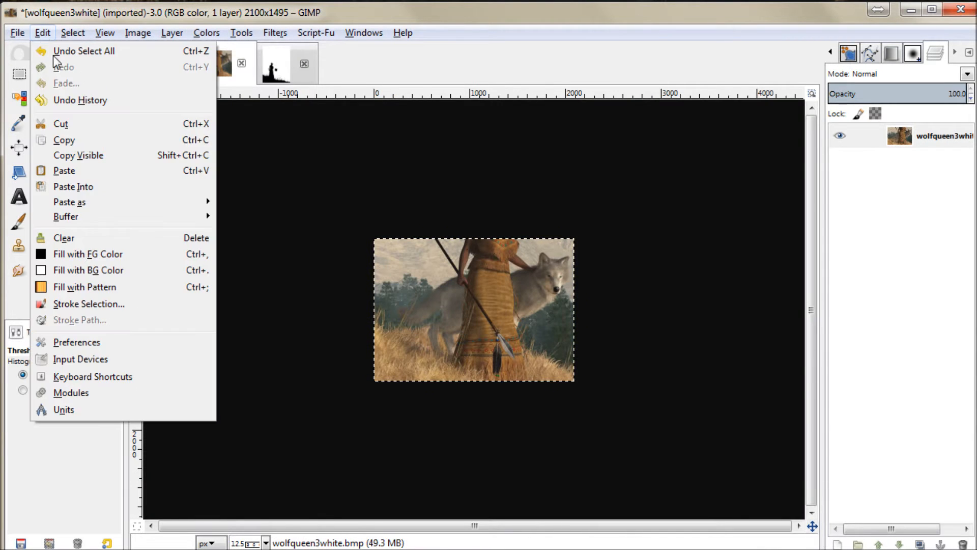
{"action": "left_click", "coordinate": [80, 140]}
{"action": "left_click", "coordinate": [153, 67]}
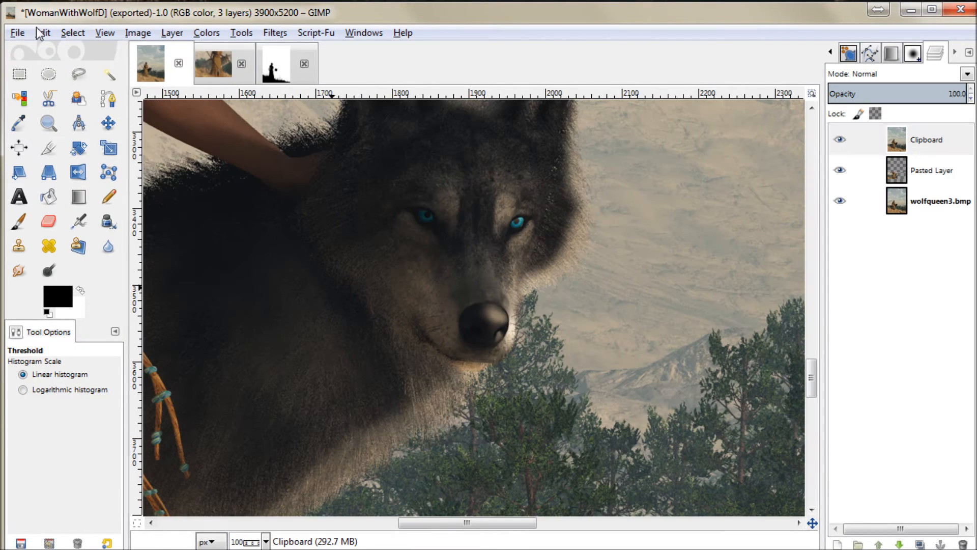
{"action": "left_click", "coordinate": [41, 34]}
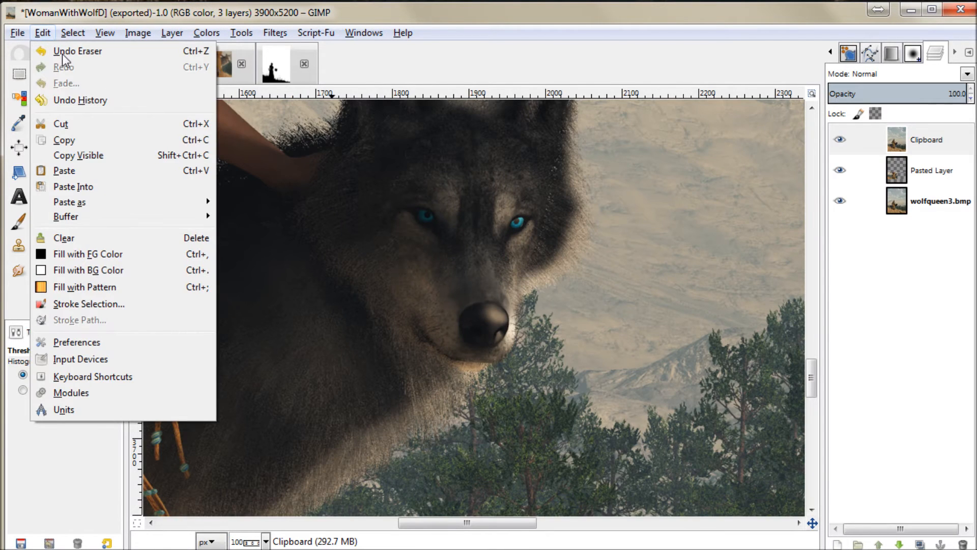
{"action": "left_click", "coordinate": [62, 171]}
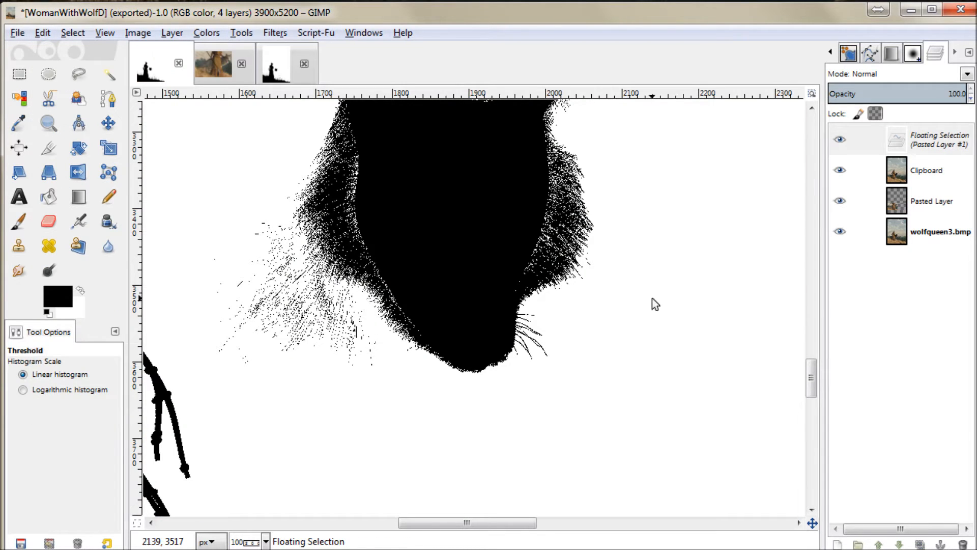
{"action": "left_click", "coordinate": [838, 545]}
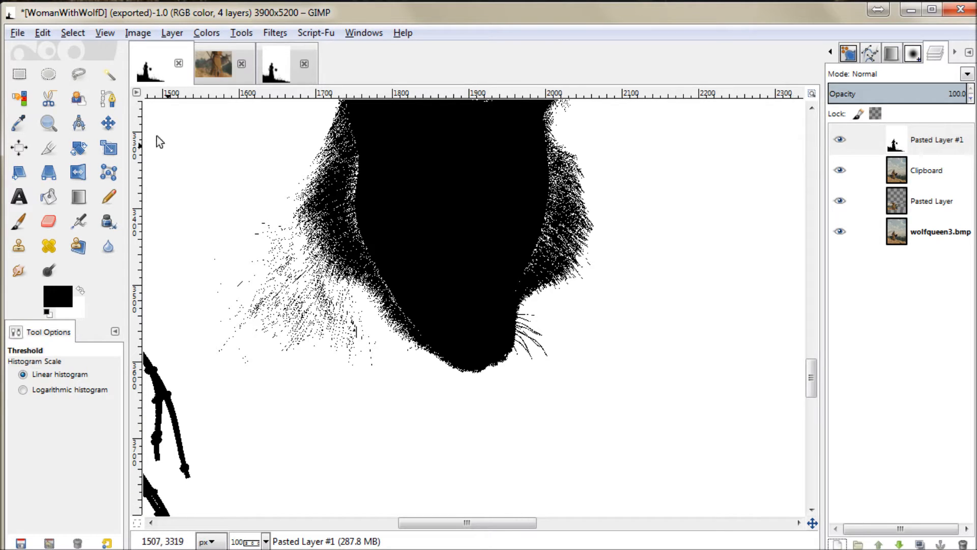
Step: Select the black area of the pasted threshold layer by color and delete that layer, keeping the selection
{"action": "left_click", "coordinate": [19, 98]}
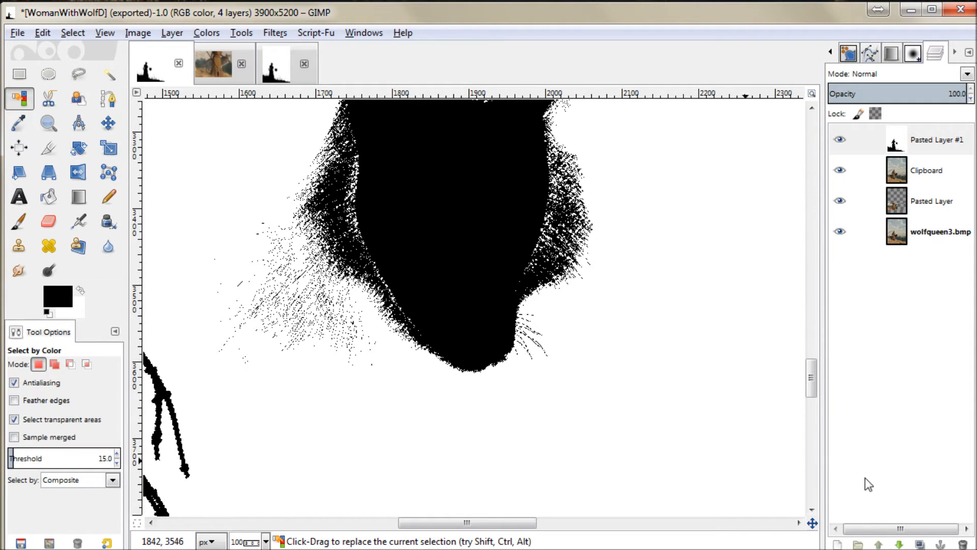
{"action": "left_click", "coordinate": [963, 545]}
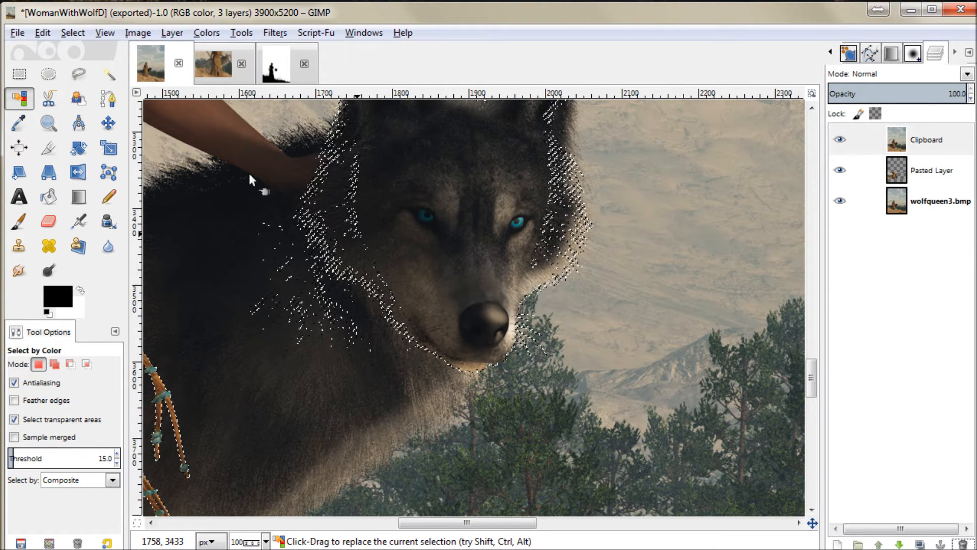
Step: Erase the top layer inside the selection along the edge of the wolf's ruff, from the woman's hand down to the jaw
{"action": "left_click", "coordinate": [48, 220]}
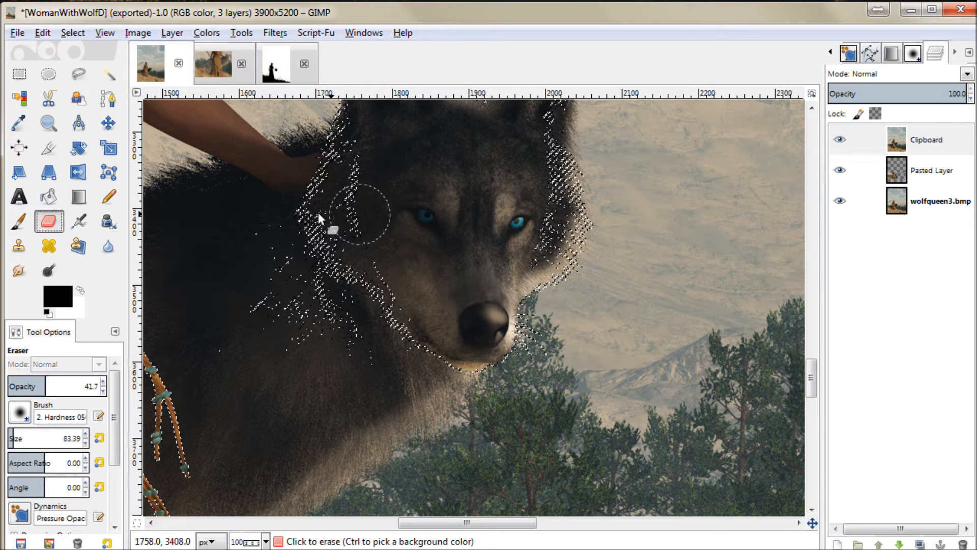
{"action": "mouse_move", "coordinate": [308, 198]}
{"action": "left_mouse_down"}
{"action": "mouse_move", "coordinate": [359, 301]}
{"action": "mouse_move", "coordinate": [395, 328]}
{"action": "left_mouse_up"}
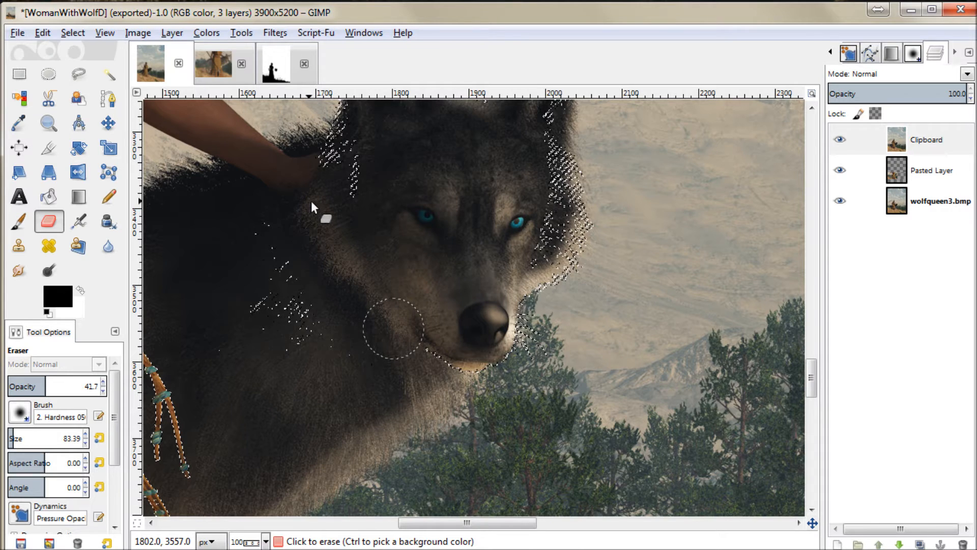
{"action": "key", "text": "ctrl+z"}
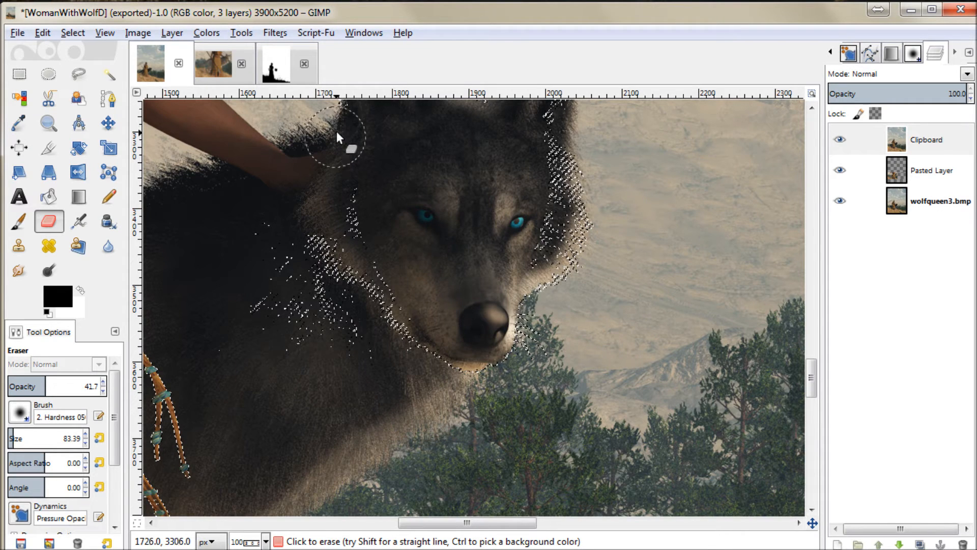
{"action": "key", "text": "ctrl+z"}
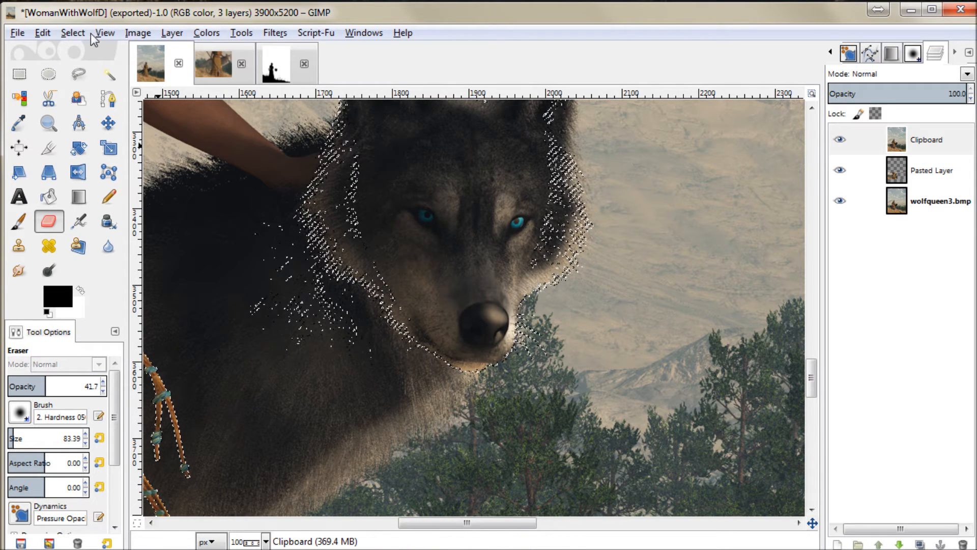
Step: Clear the selection and lightly erase the top layer along the edge of the wolf's ear nearest the woman
{"action": "left_click", "coordinate": [74, 34]}
{"action": "left_click", "coordinate": [89, 71]}
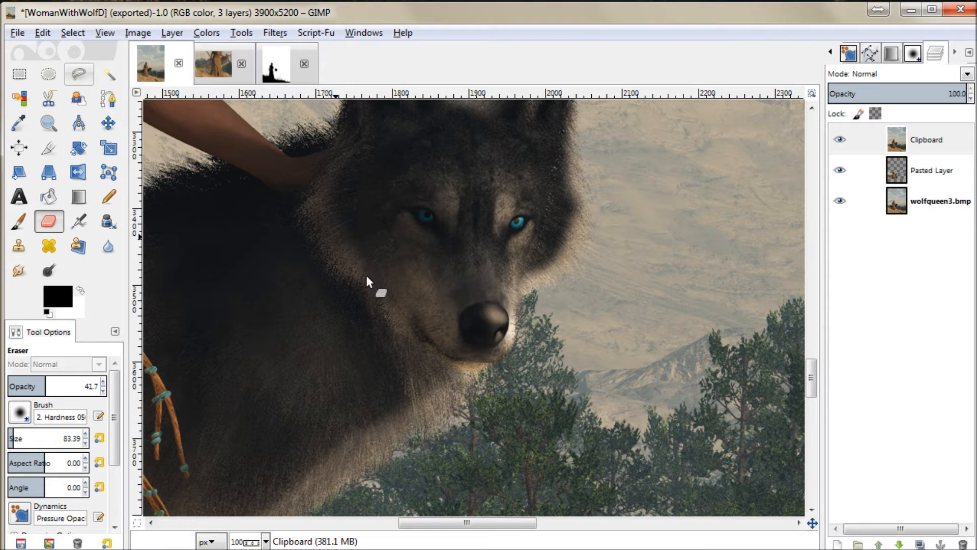
{"action": "scroll", "coordinate": [407, 357], "scroll_direction": "up", "scroll_amount": 6}
{"action": "scroll", "coordinate": [462, 374], "scroll_direction": "down", "scroll_amount": 4}
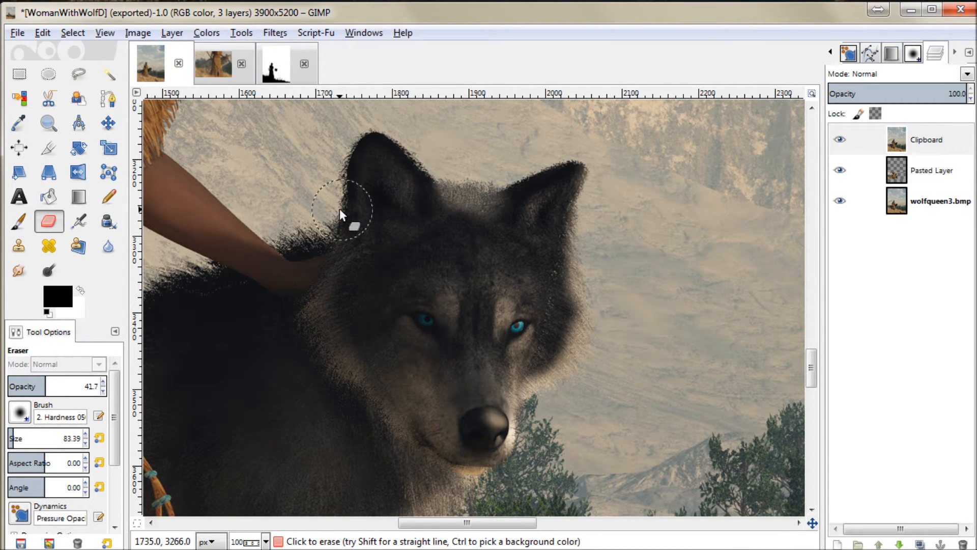
{"action": "mouse_move", "coordinate": [338, 203]}
{"action": "left_mouse_down"}
{"action": "mouse_move", "coordinate": [355, 153]}
{"action": "mouse_move", "coordinate": [377, 148]}
{"action": "left_mouse_up"}
{"action": "scroll", "coordinate": [407, 280], "scroll_direction": "down", "scroll_amount": 6}
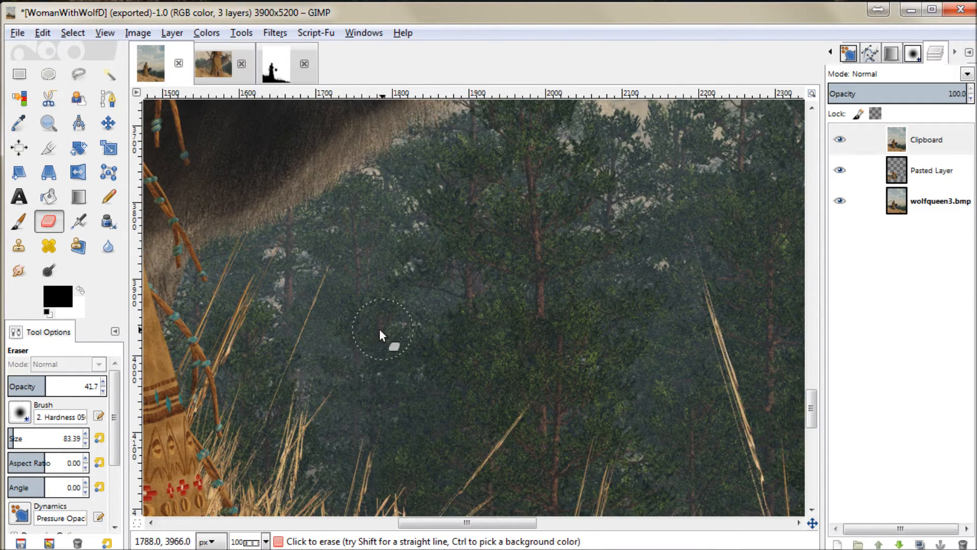
{"action": "scroll", "coordinate": [338, 352], "scroll_direction": "up", "scroll_amount": 5}
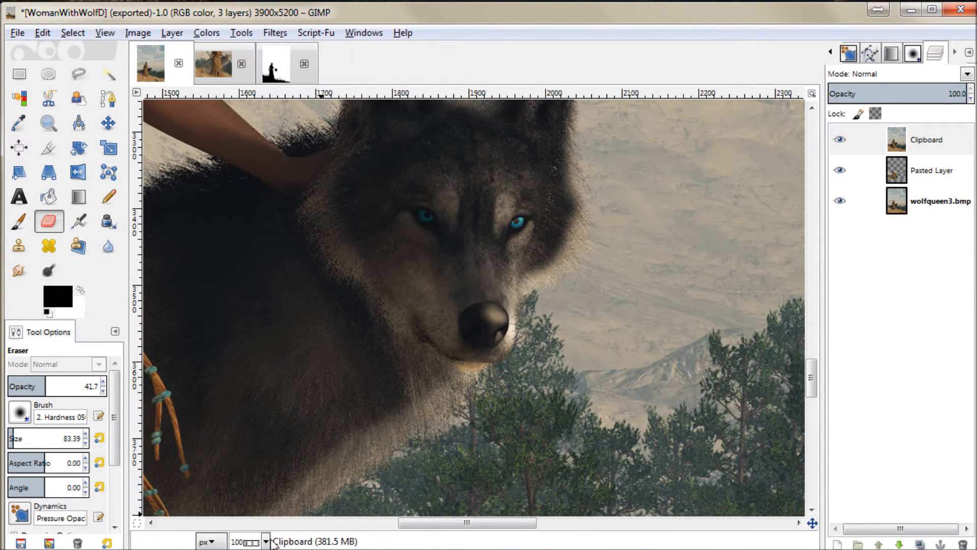
Step: Set the eraser to opacity 50.0 and size 176.08 and erase along the underside of the wolf's tail
{"action": "left_click", "coordinate": [250, 548]}
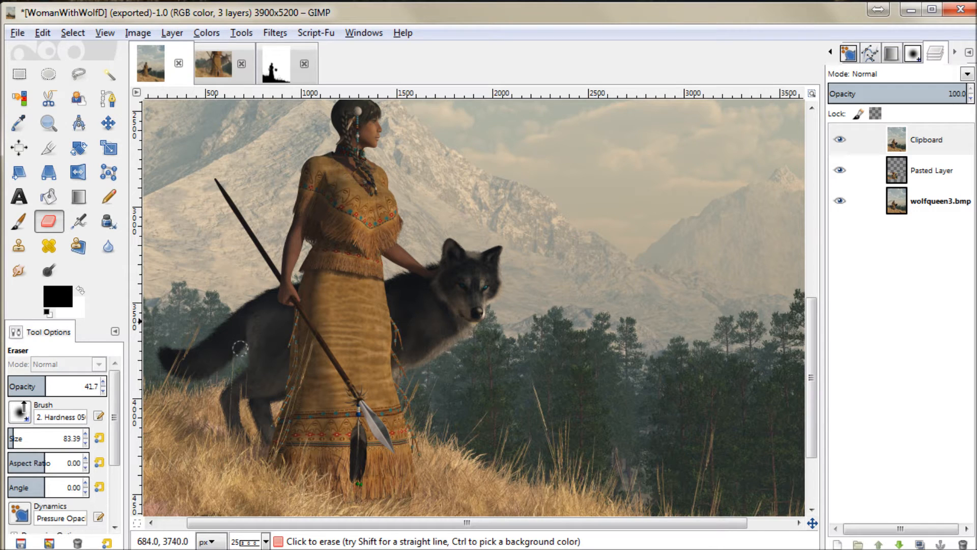
{"action": "left_click", "coordinate": [49, 123]}
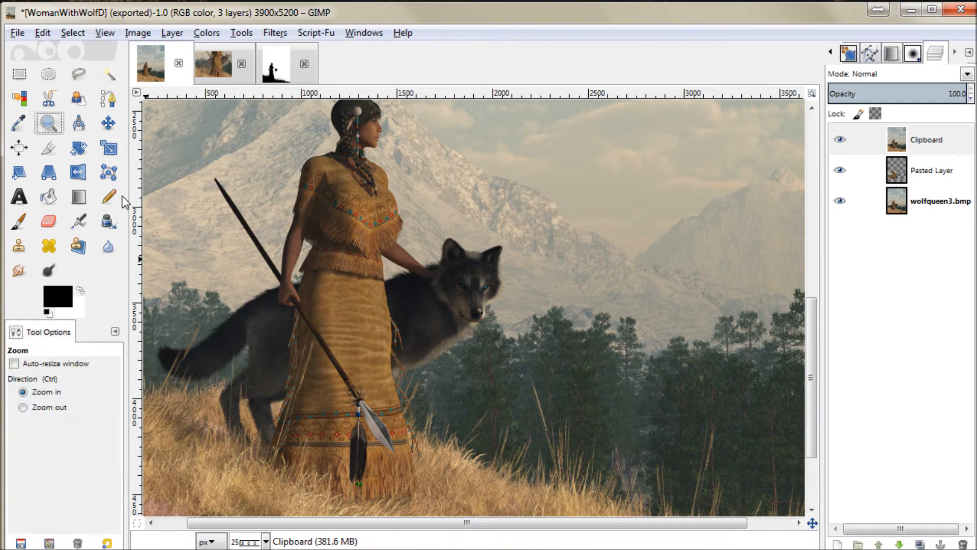
{"action": "left_click_drag", "start_coordinate": [151, 278], "coordinate": [282, 383]}
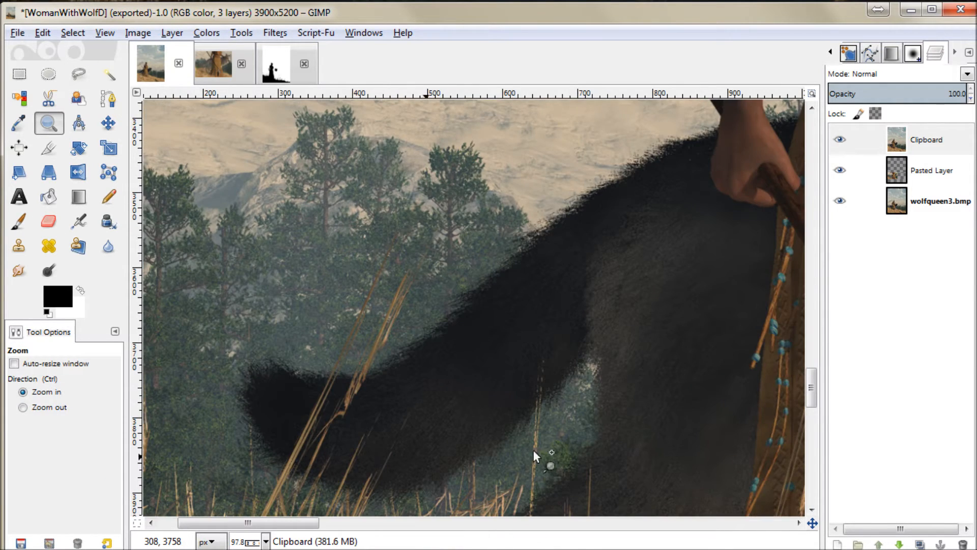
{"action": "scroll", "coordinate": [533, 450], "scroll_direction": "down", "scroll_amount": 4}
{"action": "scroll", "coordinate": [503, 386], "scroll_direction": "up", "scroll_amount": 2}
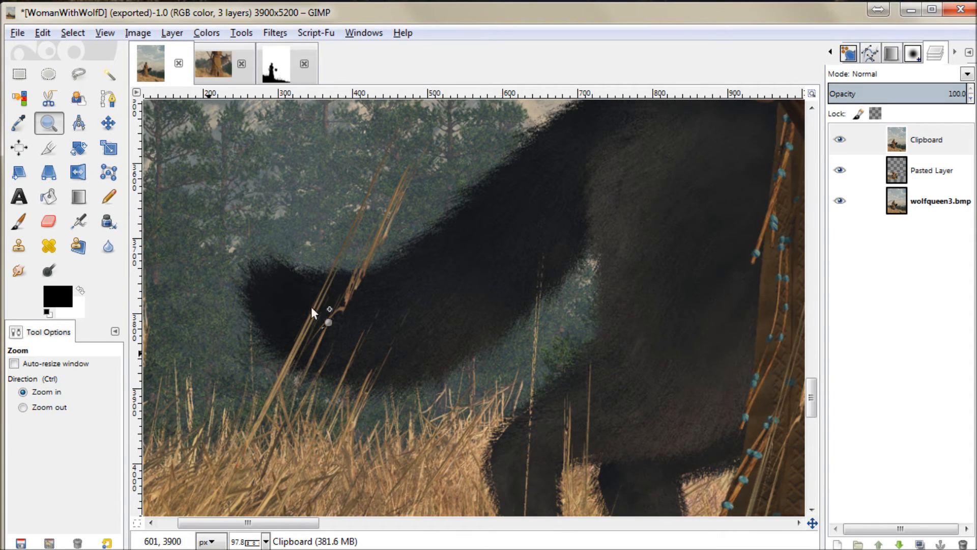
{"action": "left_click", "coordinate": [48, 221]}
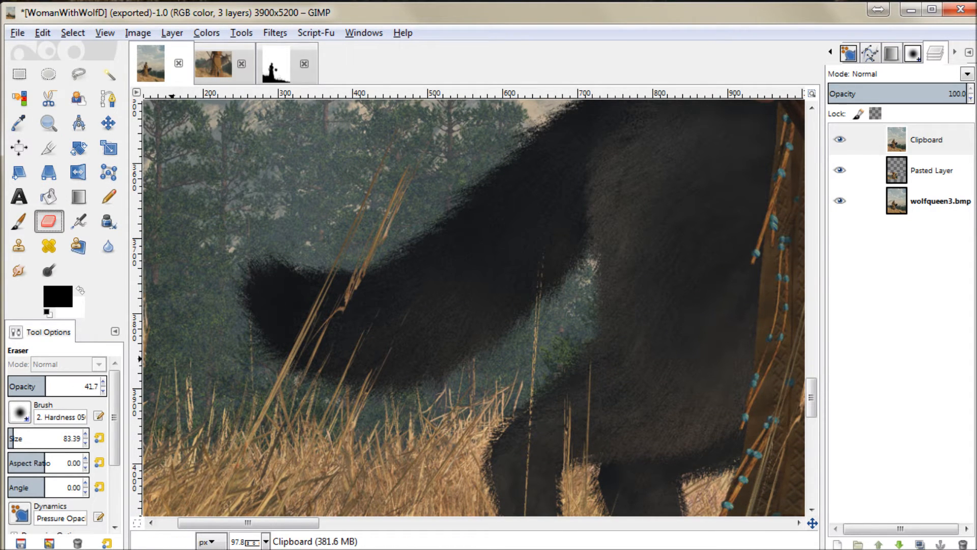
{"action": "left_click_drag", "start_coordinate": [51, 386], "coordinate": [54, 385]}
{"action": "left_click_drag", "start_coordinate": [12, 438], "coordinate": [23, 437]}
{"action": "mouse_move", "coordinate": [261, 341]}
{"action": "left_mouse_down"}
{"action": "mouse_move", "coordinate": [329, 372]}
{"action": "mouse_move", "coordinate": [403, 371]}
{"action": "mouse_move", "coordinate": [436, 367]}
{"action": "mouse_move", "coordinate": [483, 320]}
{"action": "mouse_move", "coordinate": [438, 341]}
{"action": "mouse_move", "coordinate": [353, 346]}
{"action": "mouse_move", "coordinate": [226, 315]}
{"action": "mouse_move", "coordinate": [350, 344]}
{"action": "left_mouse_up"}
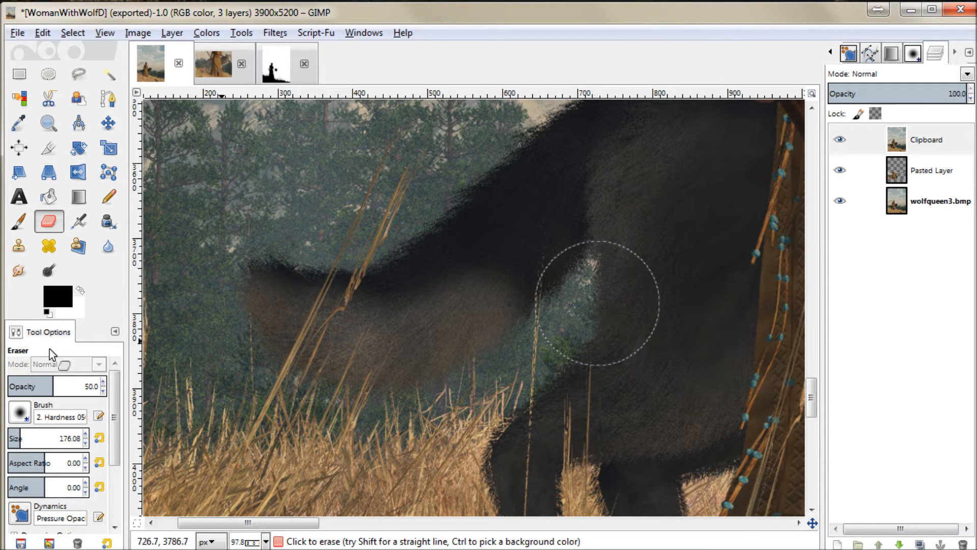
Step: Reduce the eraser size to 103.99 and erase along the back edge of the hind leg and the underside of the tail's base
{"action": "left_click_drag", "start_coordinate": [28, 437], "coordinate": [15, 438]}
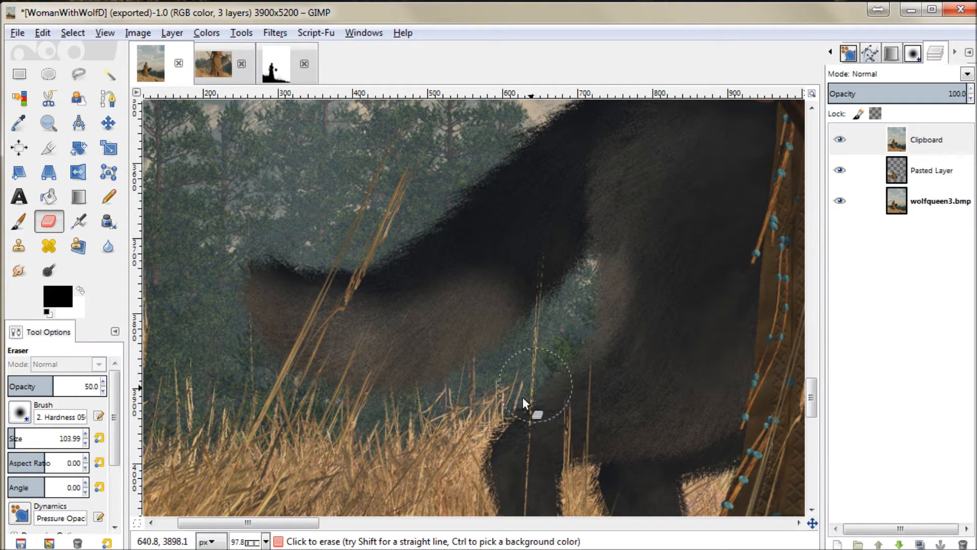
{"action": "scroll", "coordinate": [575, 460], "scroll_direction": "down", "scroll_amount": 3}
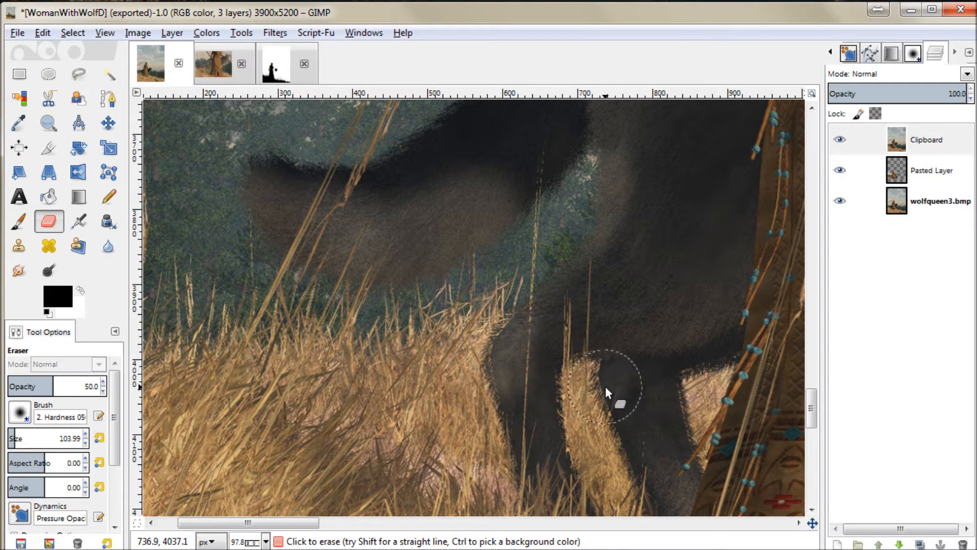
{"action": "scroll", "coordinate": [615, 346], "scroll_direction": "up", "scroll_amount": 6}
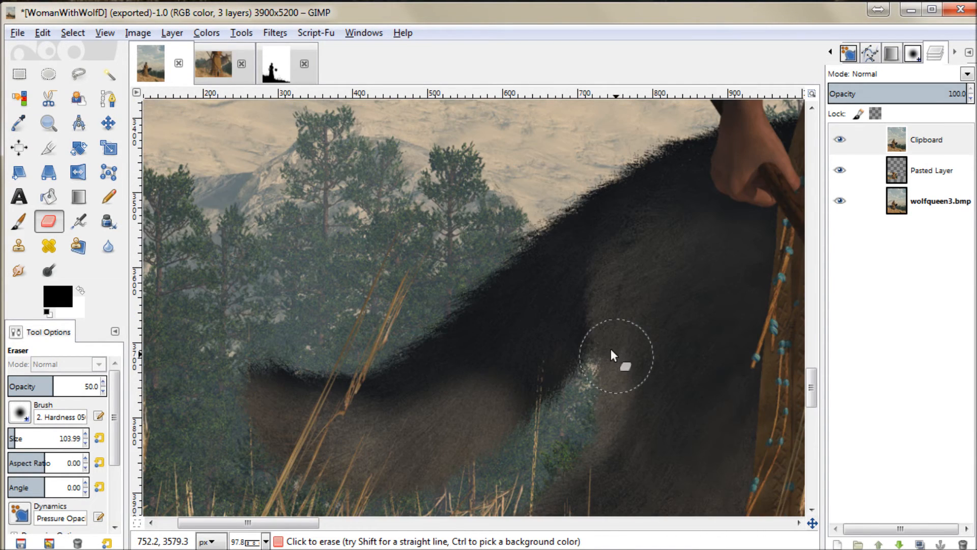
{"action": "mouse_move", "coordinate": [553, 341]}
{"action": "left_mouse_down"}
{"action": "mouse_move", "coordinate": [513, 387]}
{"action": "mouse_move", "coordinate": [546, 371]}
{"action": "mouse_move", "coordinate": [532, 389]}
{"action": "mouse_move", "coordinate": [572, 349]}
{"action": "left_mouse_up"}
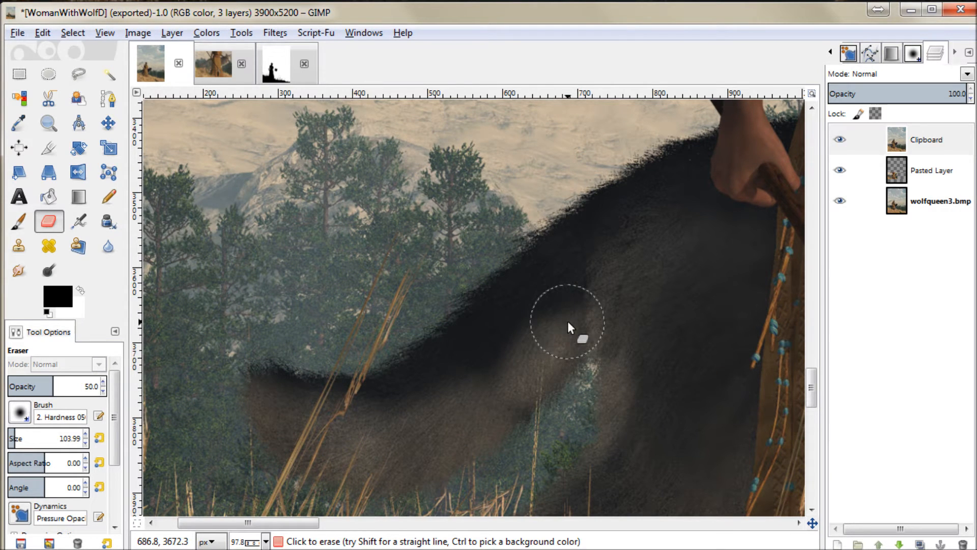
{"action": "key", "text": "ctrl+z"}
{"action": "mouse_move", "coordinate": [566, 321]}
{"action": "left_mouse_down"}
{"action": "mouse_move", "coordinate": [506, 375]}
{"action": "mouse_move", "coordinate": [539, 397]}
{"action": "mouse_move", "coordinate": [550, 359]}
{"action": "mouse_move", "coordinate": [577, 345]}
{"action": "left_mouse_up"}
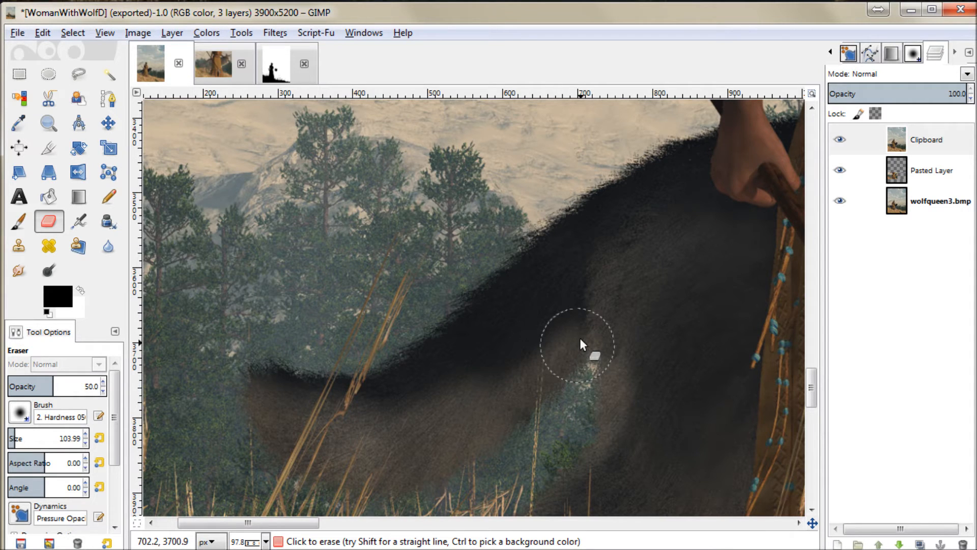
{"action": "scroll", "coordinate": [692, 347], "scroll_direction": "up", "scroll_amount": 2}
{"action": "scroll", "coordinate": [691, 347], "scroll_direction": "down", "scroll_amount": 4}
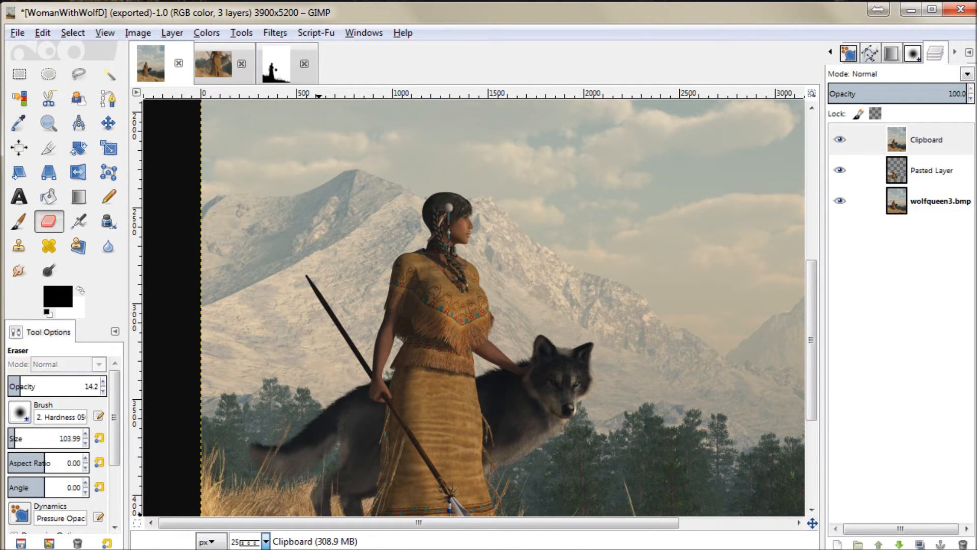
Step: Close the thresholded depth image and the wolfqueen3white image, discarding their changes
{"action": "key", "text": "minus"}
{"action": "scroll", "coordinate": [380, 390], "scroll_direction": "down", "scroll_amount": 3}
{"action": "scroll", "coordinate": [449, 398], "scroll_direction": "up", "scroll_amount": 3}
{"action": "scroll", "coordinate": [449, 398], "scroll_direction": "down", "scroll_amount": 3}
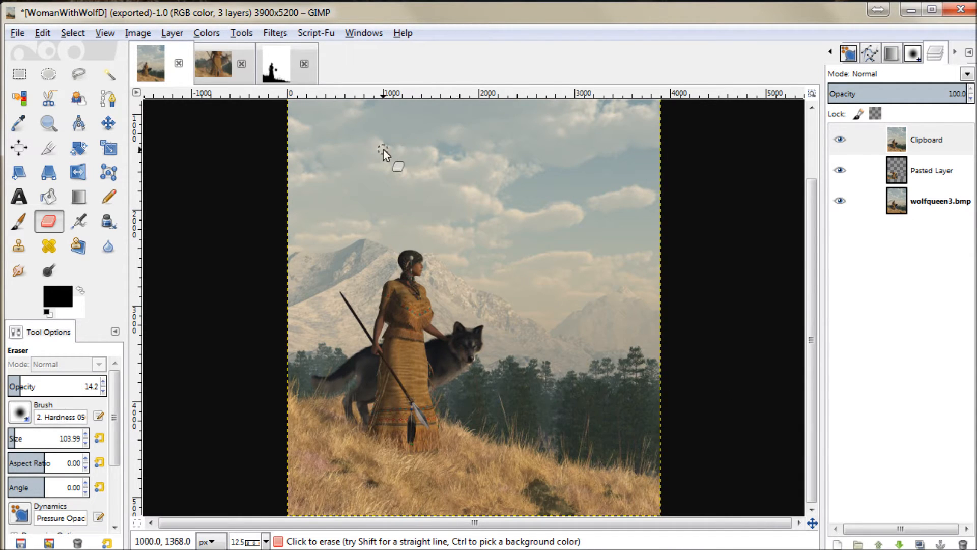
{"action": "left_click", "coordinate": [304, 61]}
{"action": "left_click", "coordinate": [493, 370]}
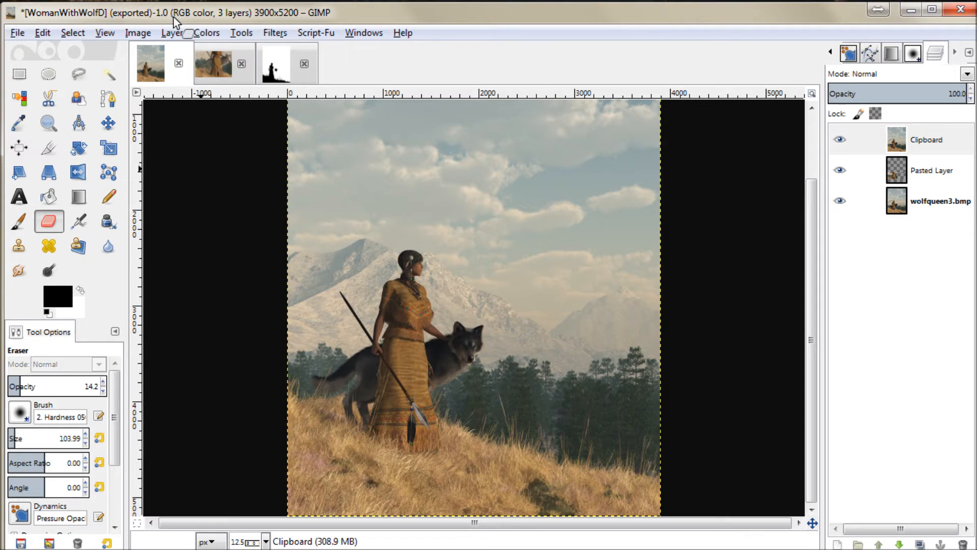
{"action": "left_click", "coordinate": [243, 63]}
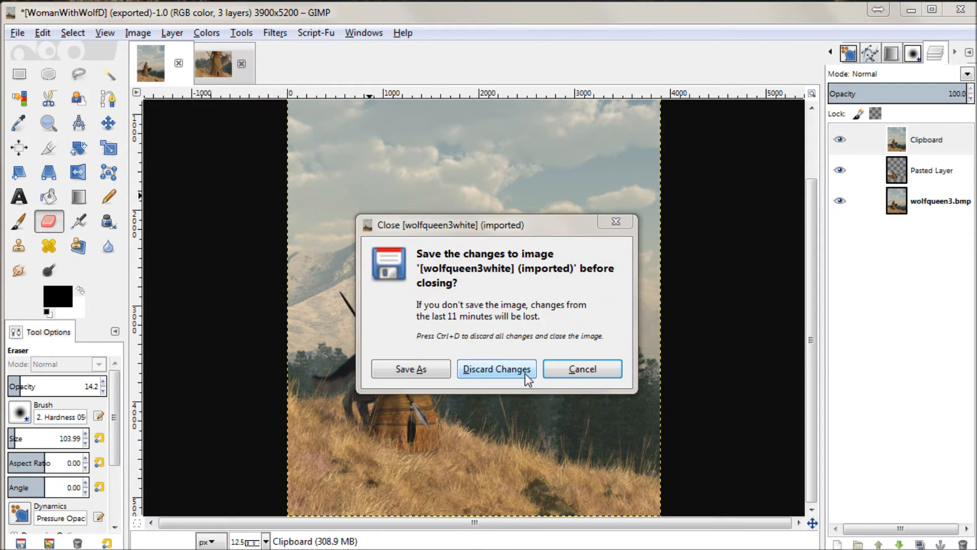
{"action": "left_click", "coordinate": [524, 374]}
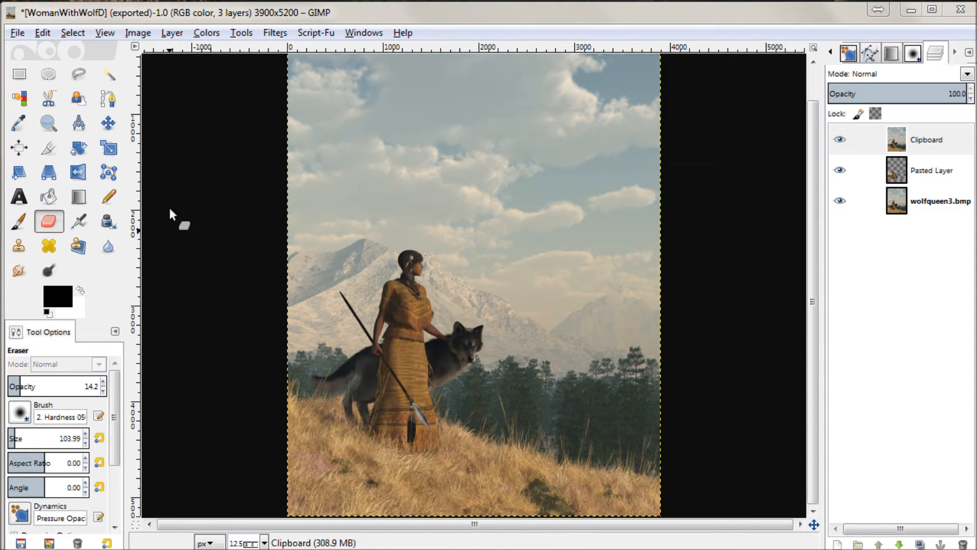
Step: Flip the top Clipboard layer horizontally and back again
{"action": "left_click", "coordinate": [80, 173]}
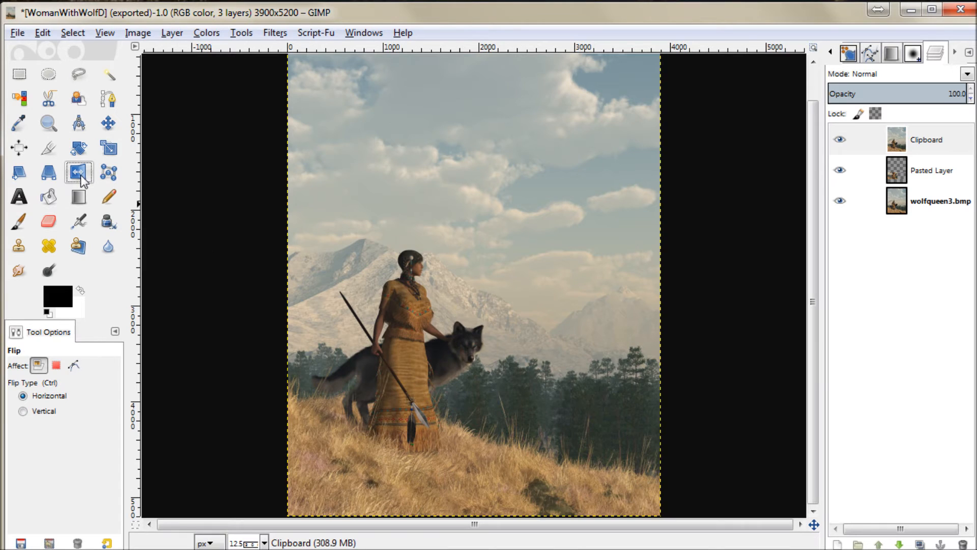
{"action": "left_click", "coordinate": [383, 333]}
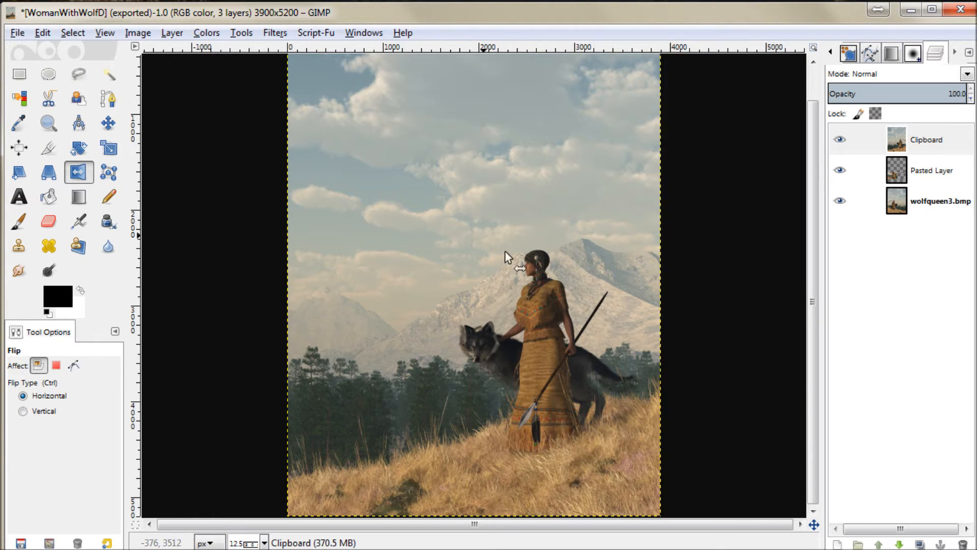
{"action": "left_click", "coordinate": [618, 204]}
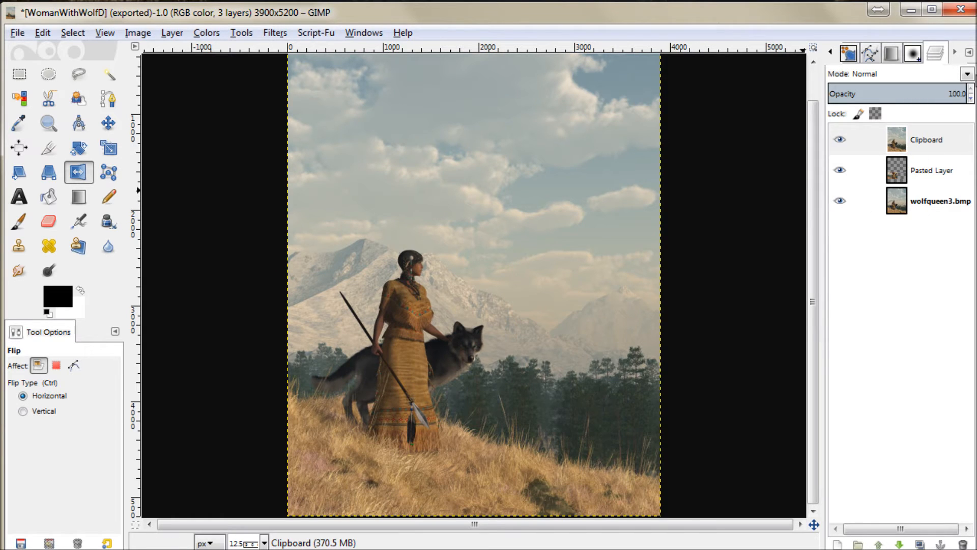
Step: Flatten the image into a single layer and flip it horizontally
{"action": "left_click", "coordinate": [969, 53]}
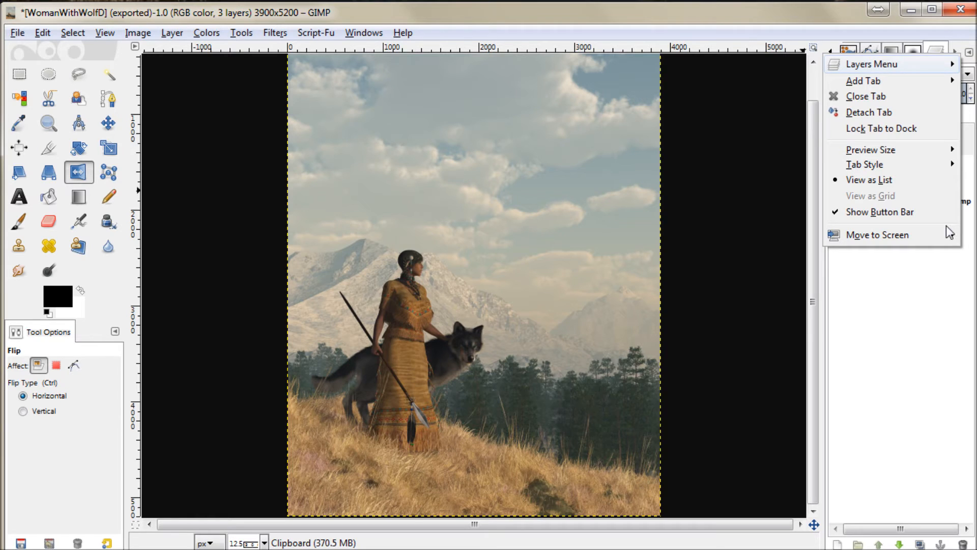
{"action": "left_click", "coordinate": [970, 54]}
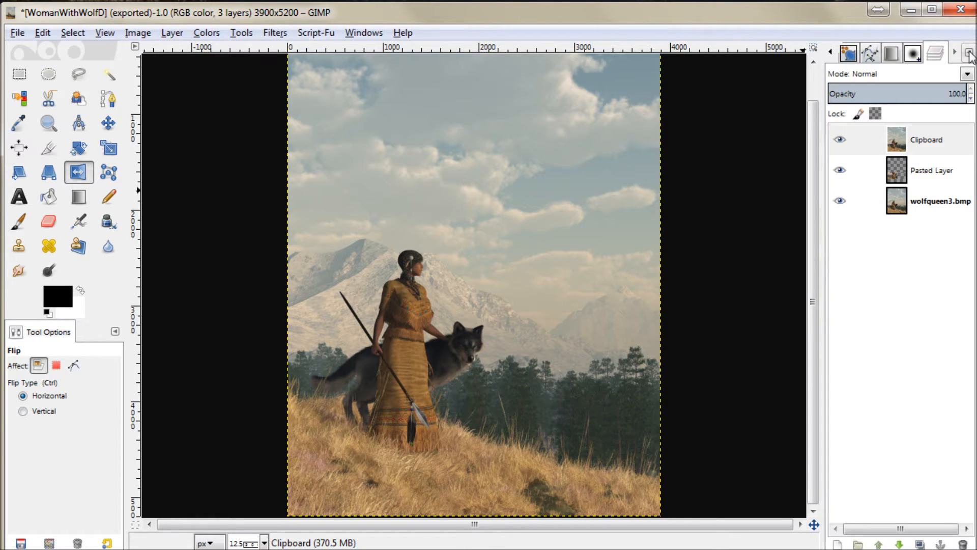
{"action": "left_click", "coordinate": [969, 53]}
{"action": "mouse_move", "coordinate": [914, 66]}
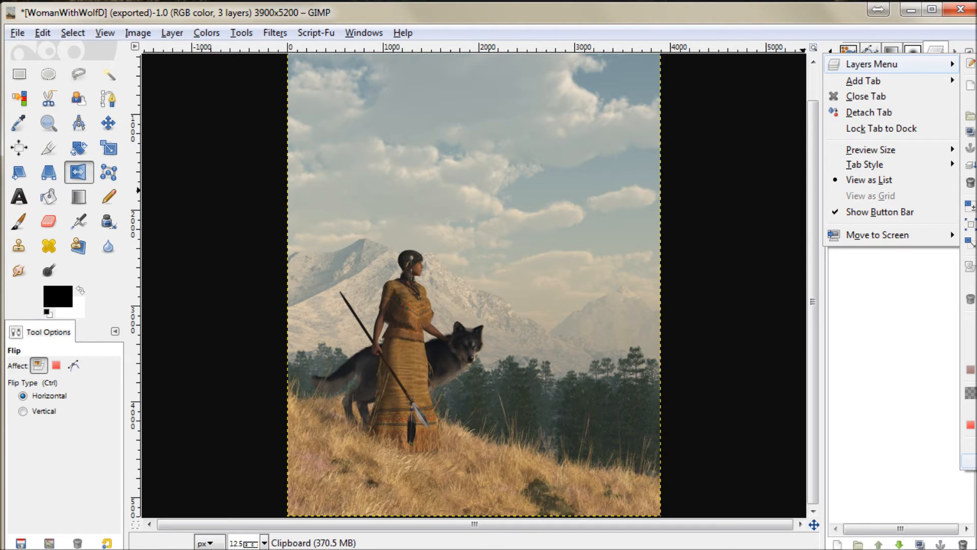
{"action": "left_click", "coordinate": [969, 461]}
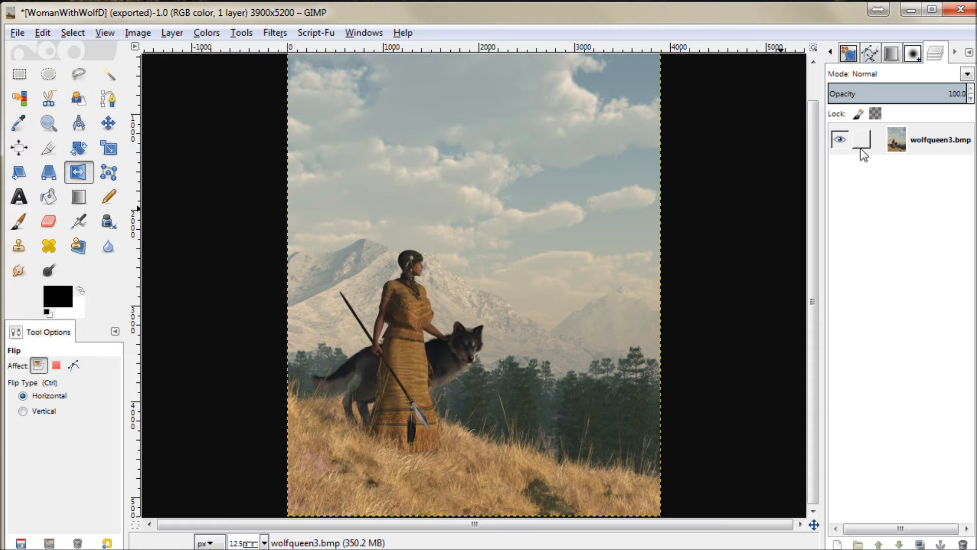
{"action": "left_click", "coordinate": [475, 332]}
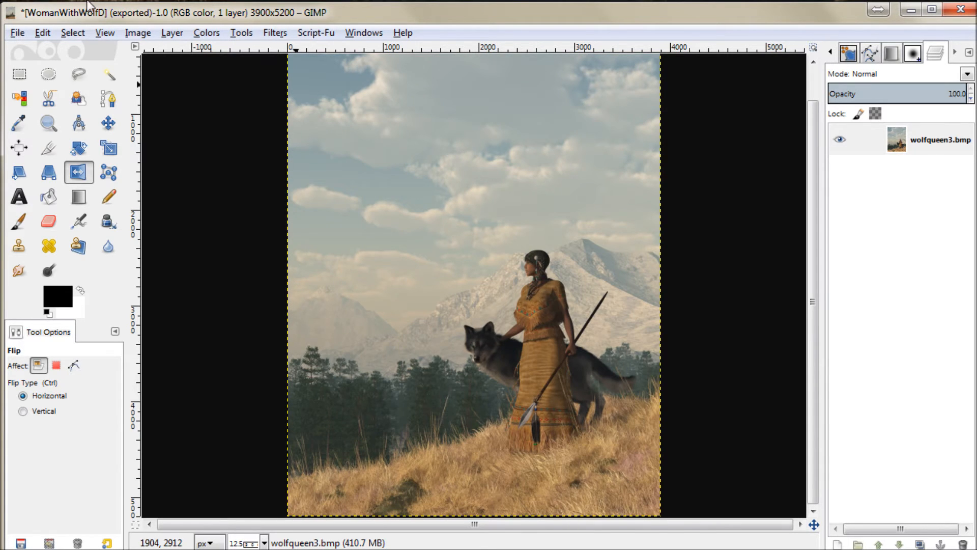
Step: Export the flipped picture to the Desktop folder as WomanWithWolf.jpg, a JPEG at quality 100
{"action": "left_click", "coordinate": [17, 32]}
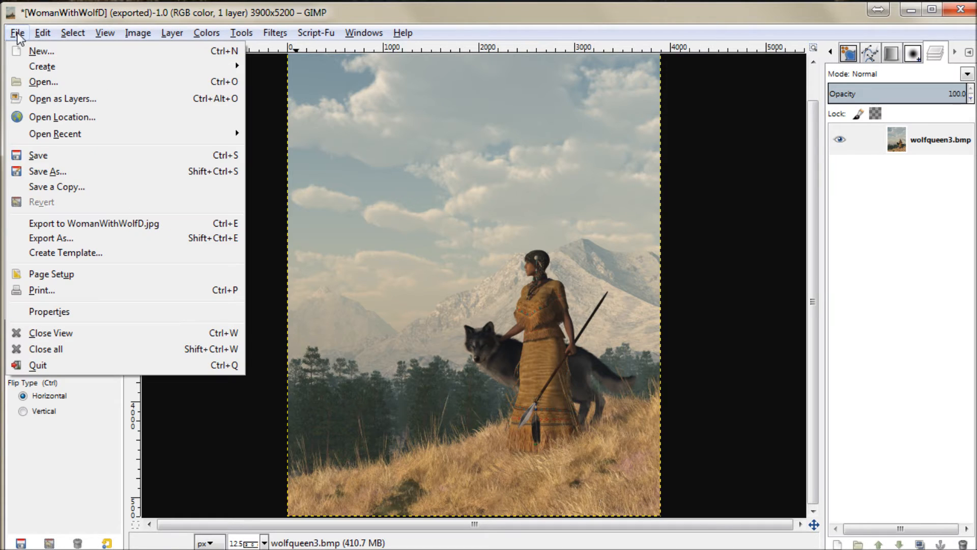
{"action": "left_click", "coordinate": [61, 238]}
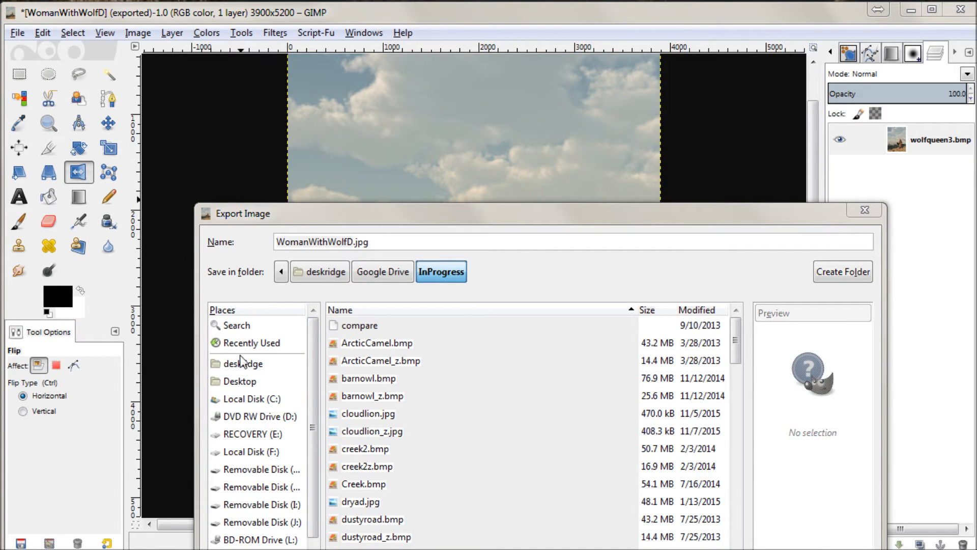
{"action": "left_click", "coordinate": [239, 382]}
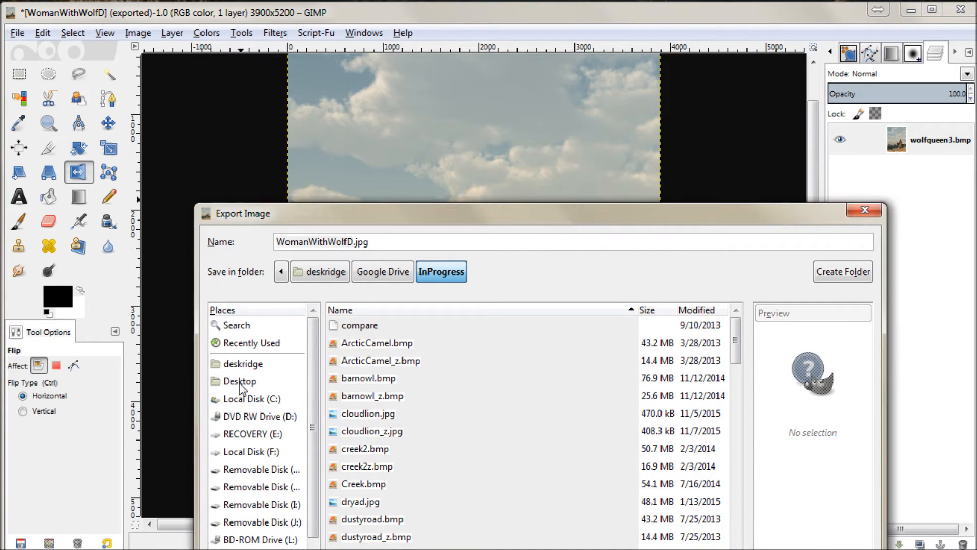
{"action": "left_click", "coordinate": [353, 241]}
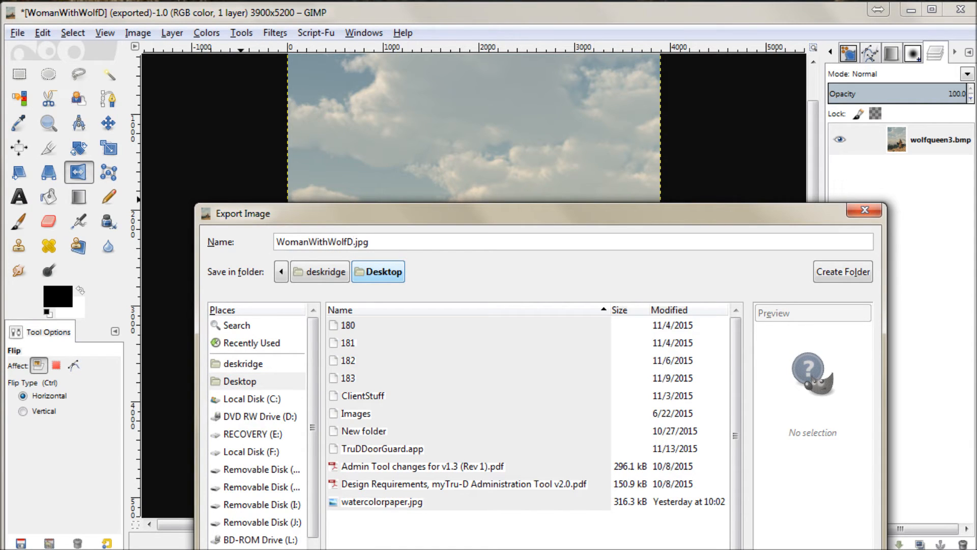
{"action": "key", "text": "BackSpace"}
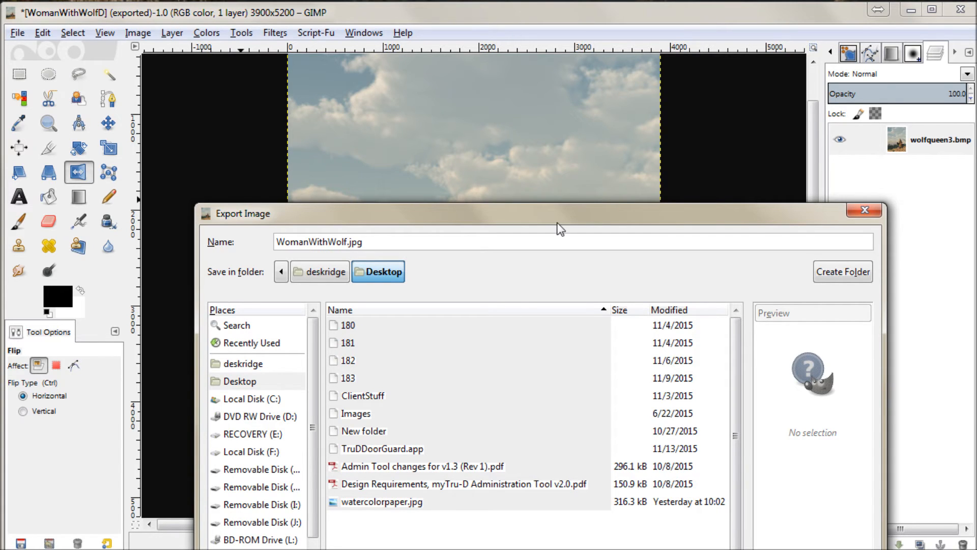
{"action": "left_click_drag", "start_coordinate": [551, 208], "coordinate": [551, 214]}
{"action": "left_click_drag", "start_coordinate": [613, 222], "coordinate": [563, 108]}
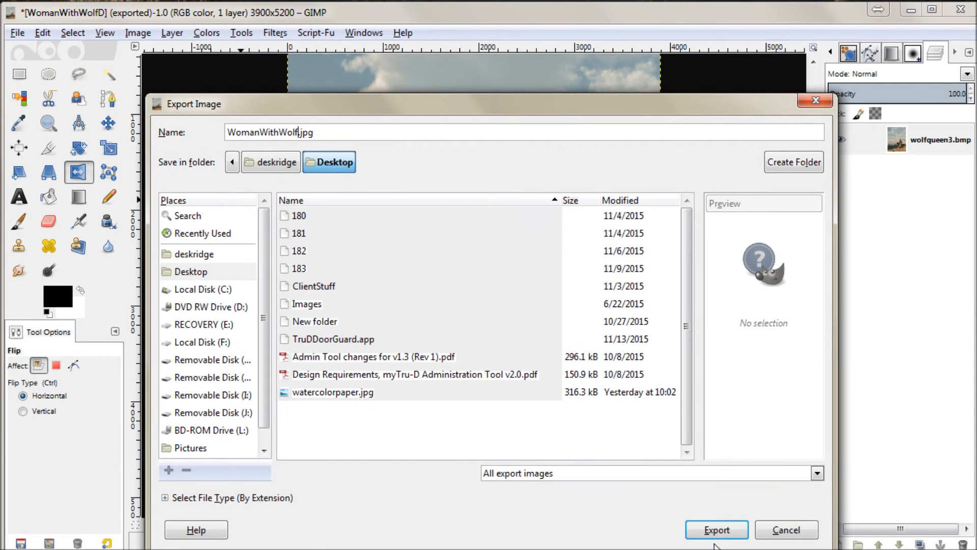
{"action": "left_click", "coordinate": [713, 530]}
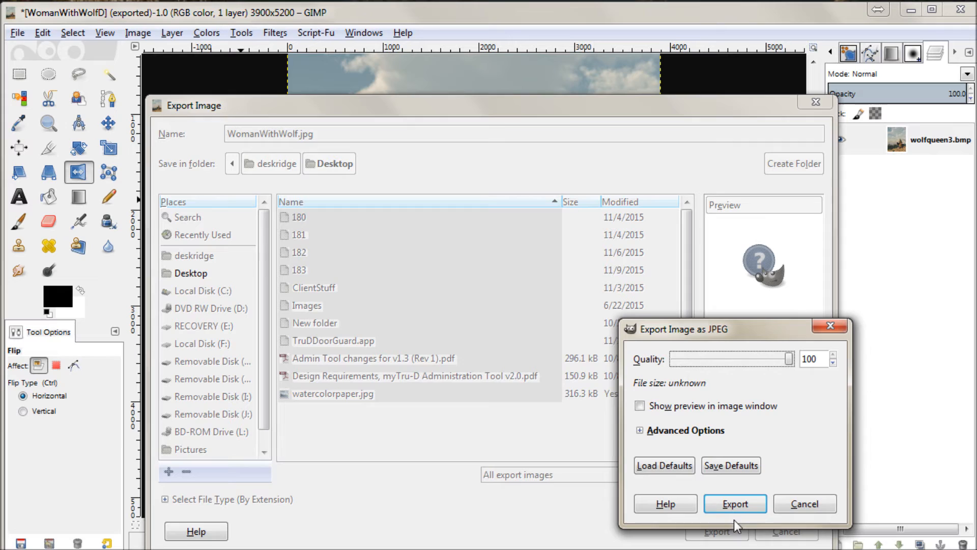
{"action": "left_click", "coordinate": [728, 507]}
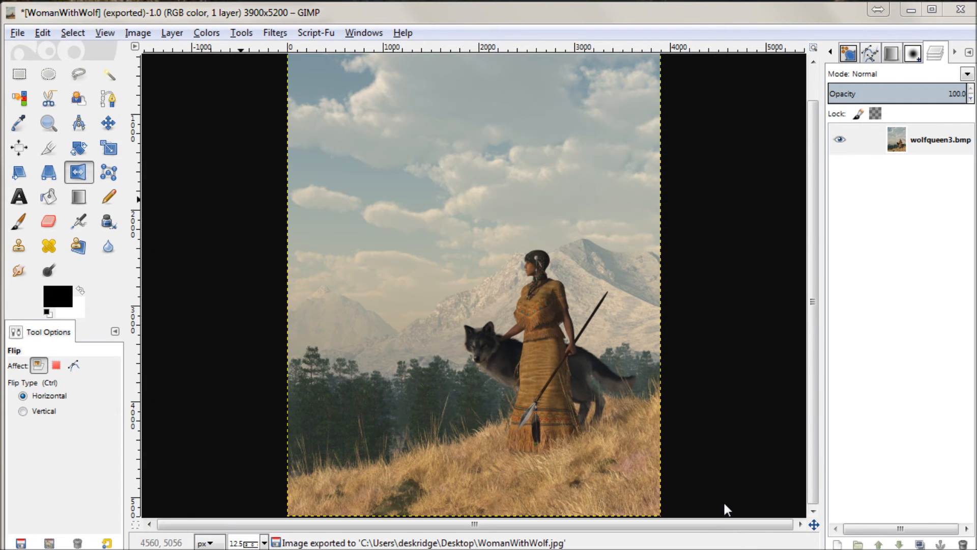
Step: Reduce the whole image's saturation to -50 with Hue-Saturation
{"action": "left_click", "coordinate": [212, 32]}
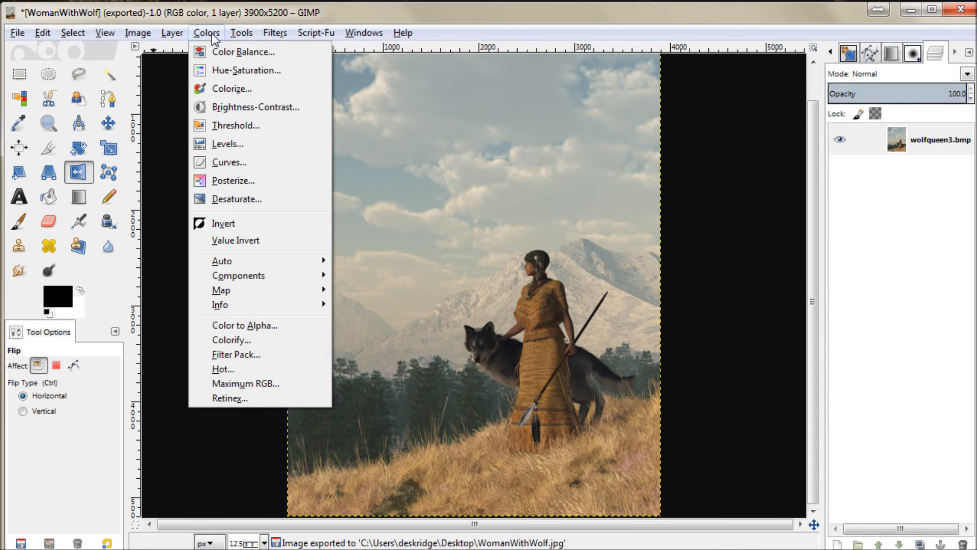
{"action": "left_click", "coordinate": [224, 70]}
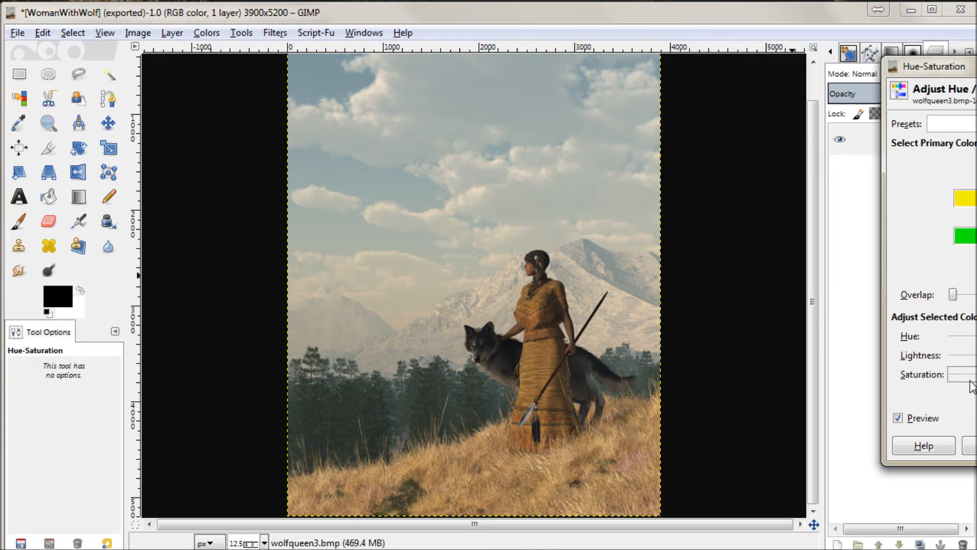
{"action": "left_click_drag", "start_coordinate": [964, 72], "coordinate": [776, 78]}
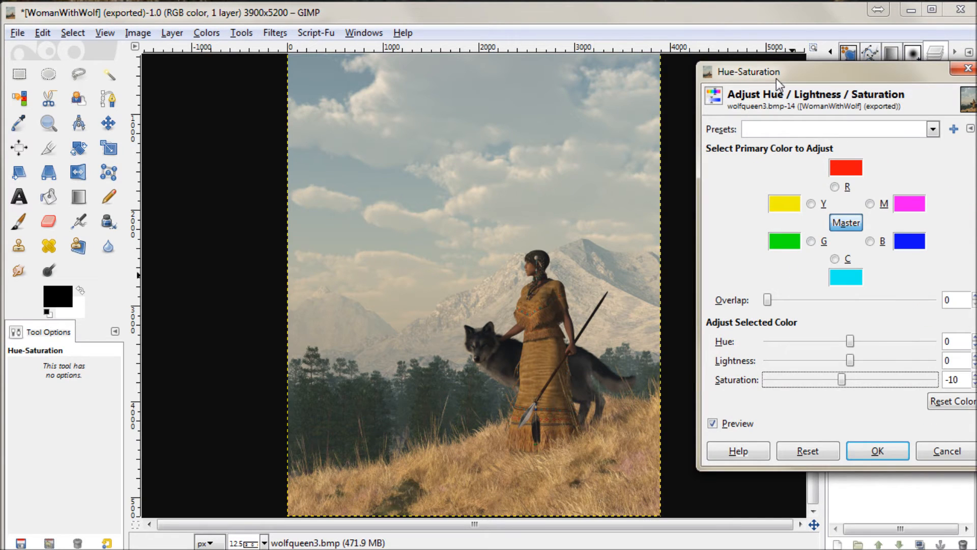
{"action": "left_click", "coordinate": [786, 382]}
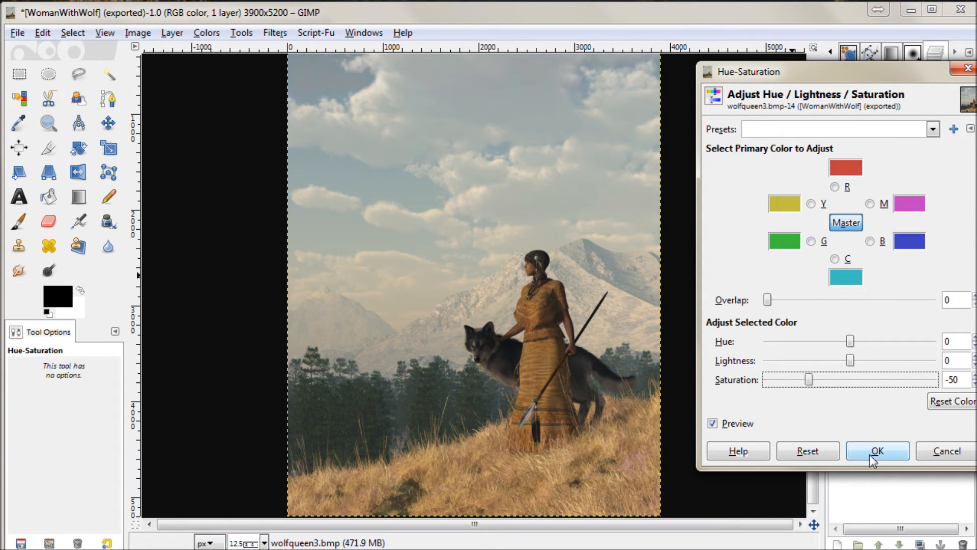
{"action": "left_click", "coordinate": [871, 451]}
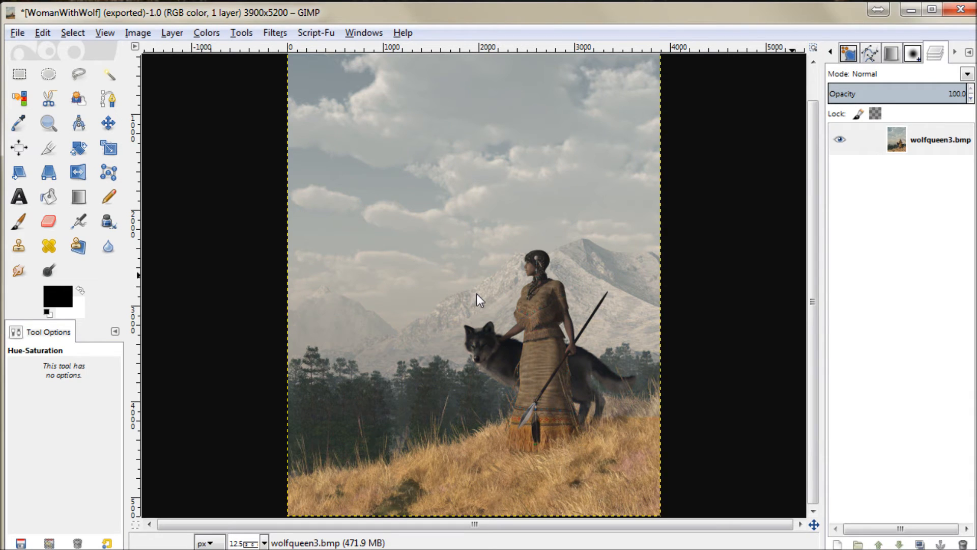
Step: Darken the image with Levels, setting the black input level to 50 and the gamma to 0.55
{"action": "left_click", "coordinate": [204, 34]}
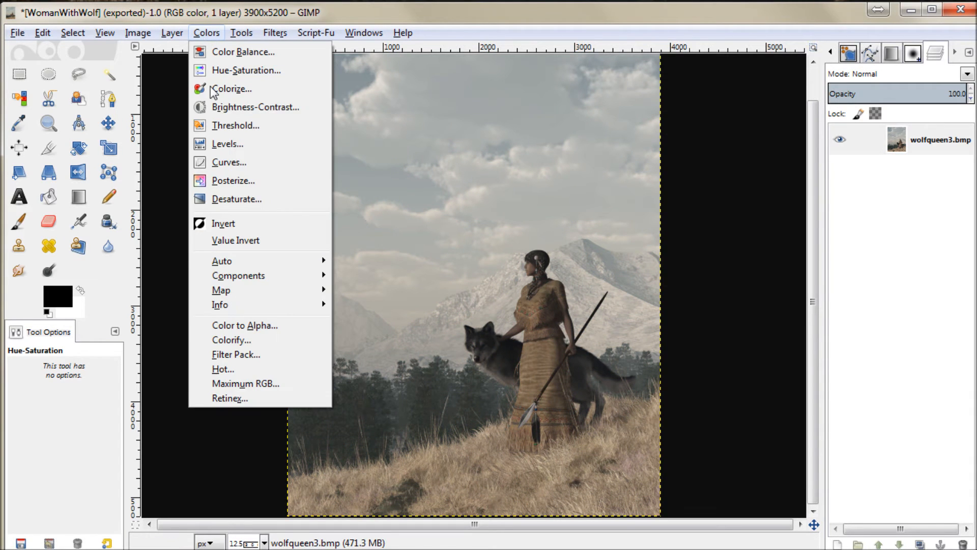
{"action": "left_click", "coordinate": [228, 143]}
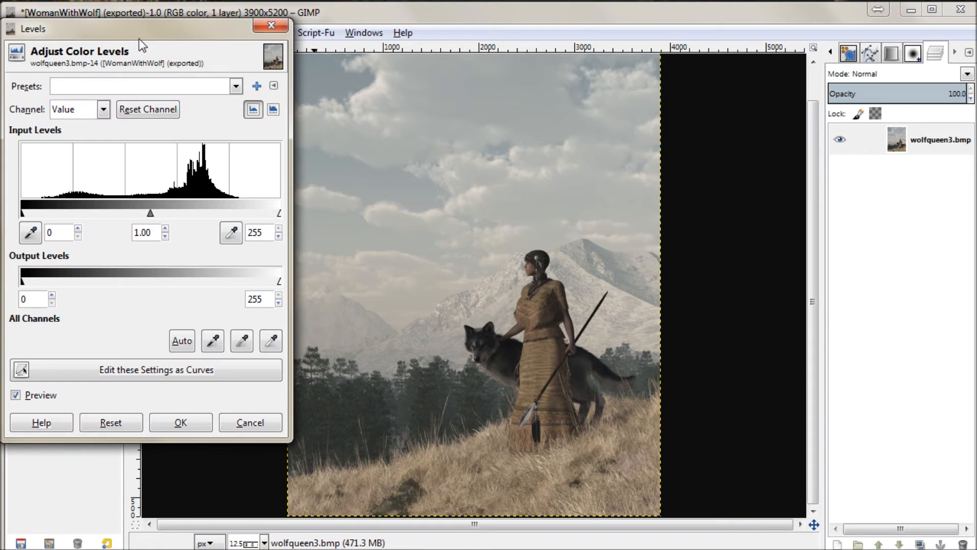
{"action": "left_click_drag", "start_coordinate": [38, 209], "coordinate": [72, 213]}
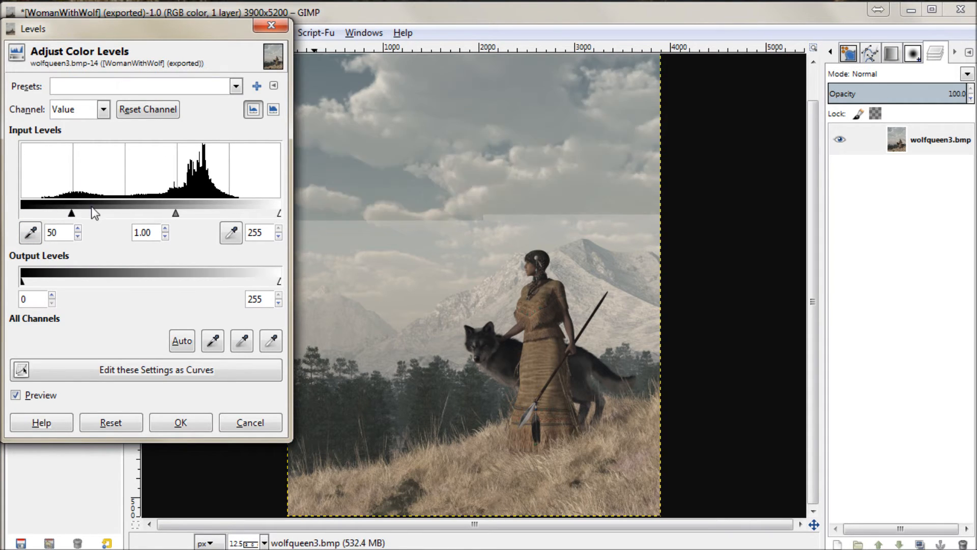
{"action": "left_click_drag", "start_coordinate": [177, 213], "coordinate": [72, 212]}
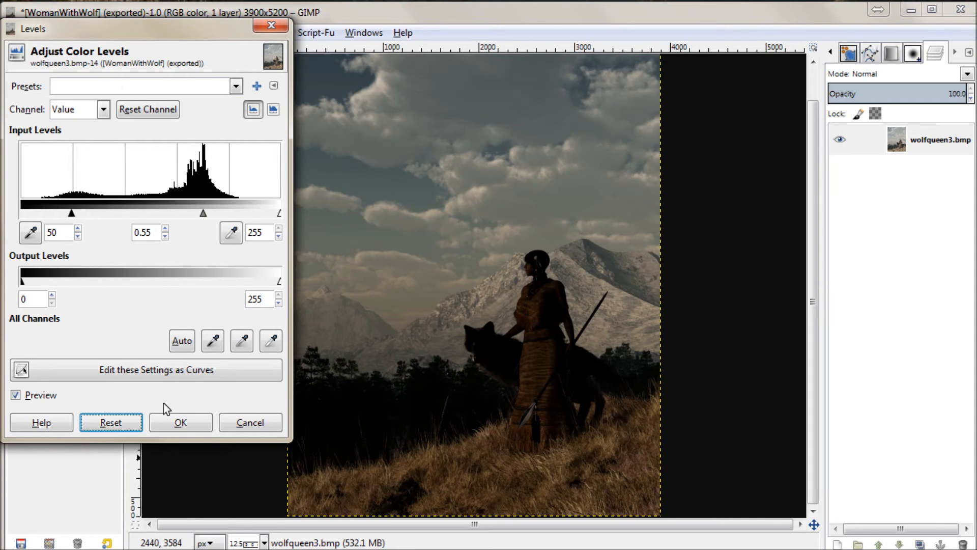
{"action": "left_click", "coordinate": [180, 422]}
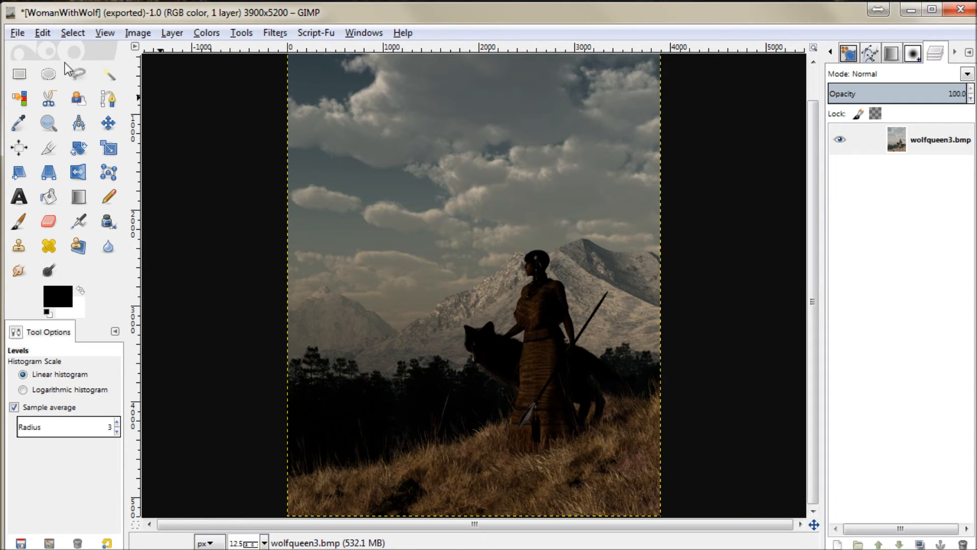
Step: Export the darkened picture to the Desktop folder as WomanWithWolfDark.jpg
{"action": "left_click", "coordinate": [17, 32]}
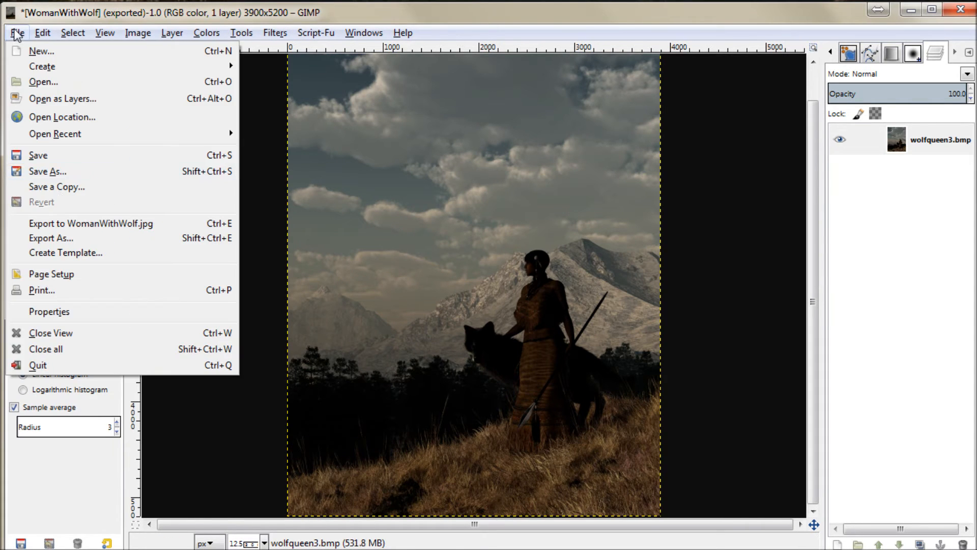
{"action": "left_click", "coordinate": [53, 237]}
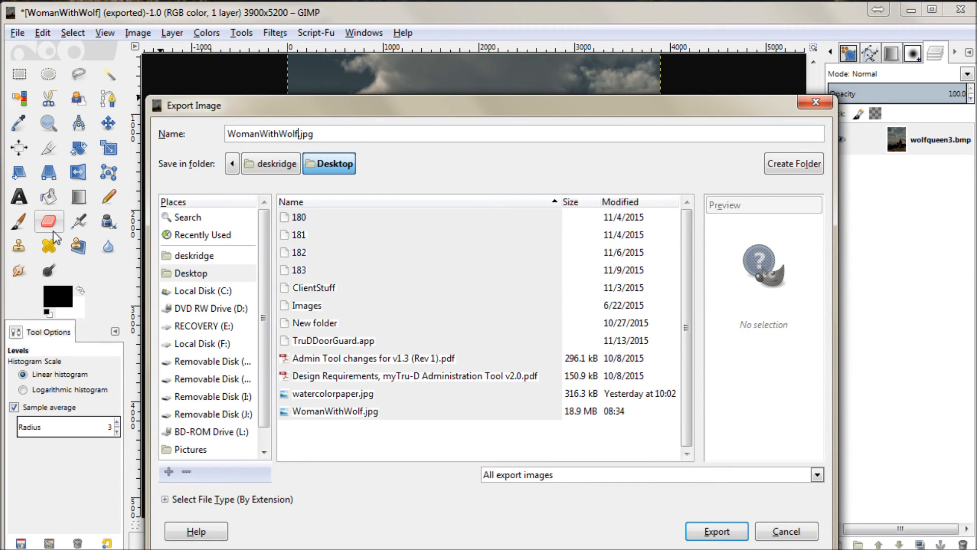
{"action": "type", "text": "Dark"}
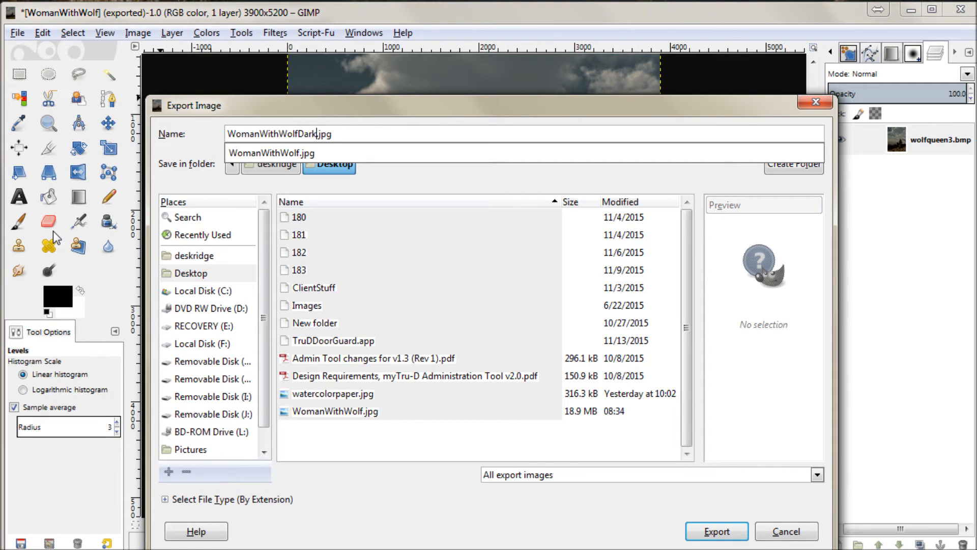
{"action": "key", "text": "Return"}
{"action": "left_click", "coordinate": [732, 504]}
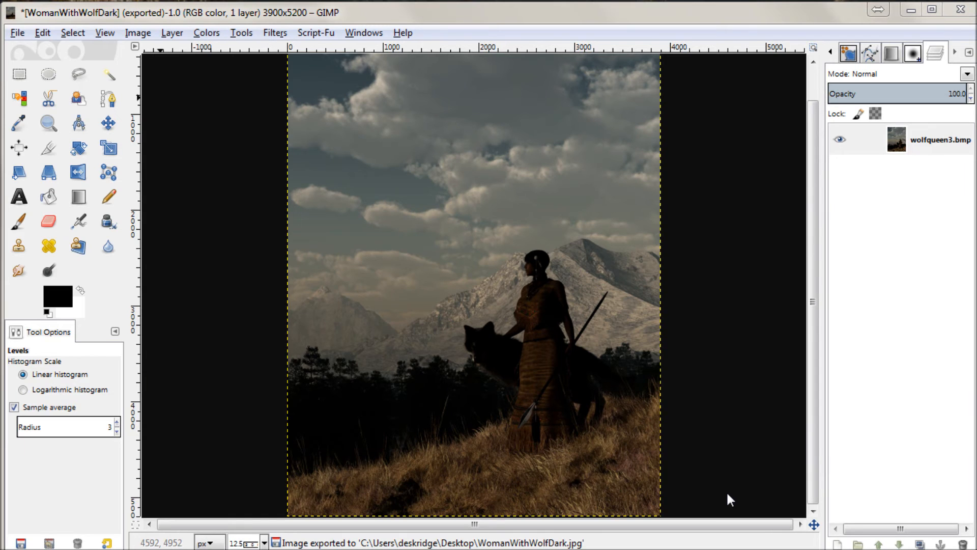
Step: Undo the Levels and Hue-Saturation adjustments
{"action": "left_click", "coordinate": [44, 34]}
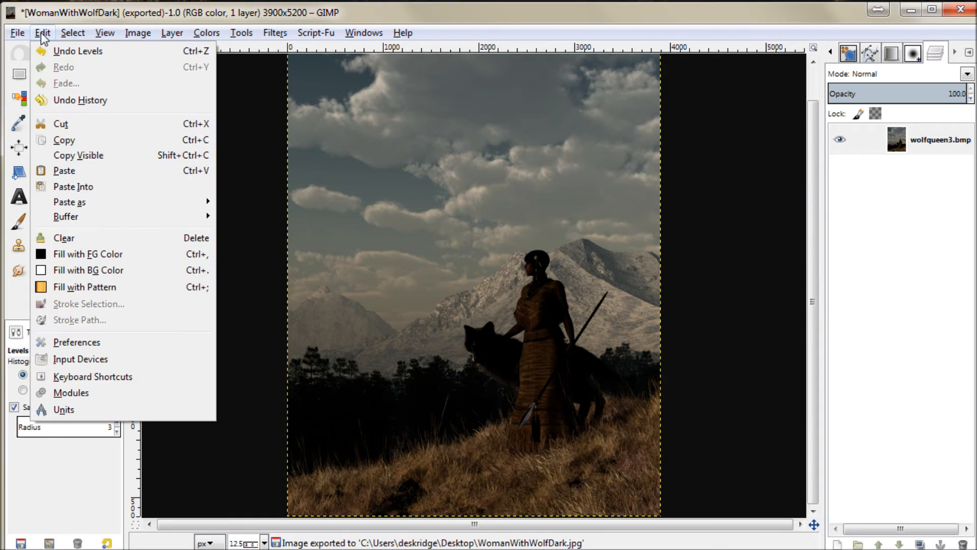
{"action": "left_click", "coordinate": [65, 54]}
{"action": "left_click", "coordinate": [43, 33]}
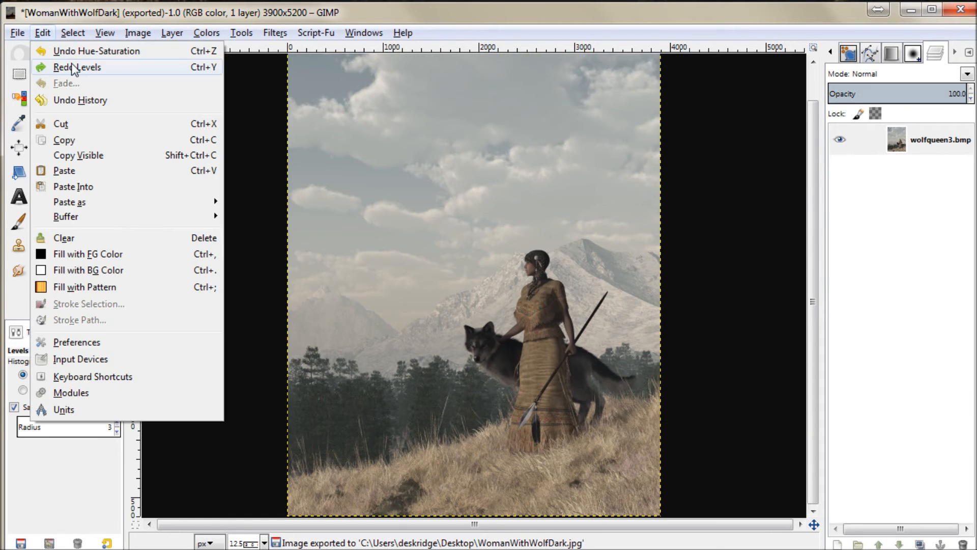
{"action": "left_click", "coordinate": [69, 51]}
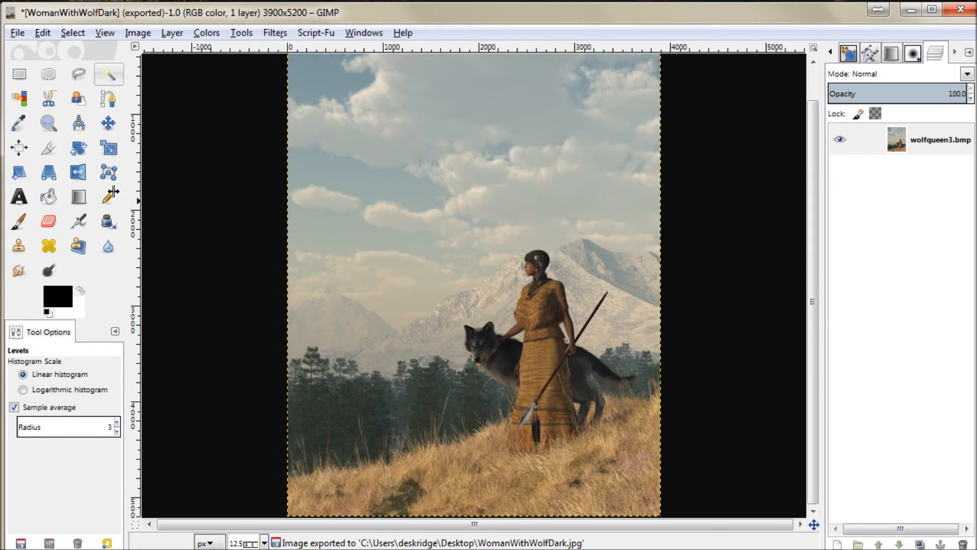
Step: Brighten the image with Levels, setting the white input level to 207 and the gamma to 1.97
{"action": "left_click", "coordinate": [137, 32]}
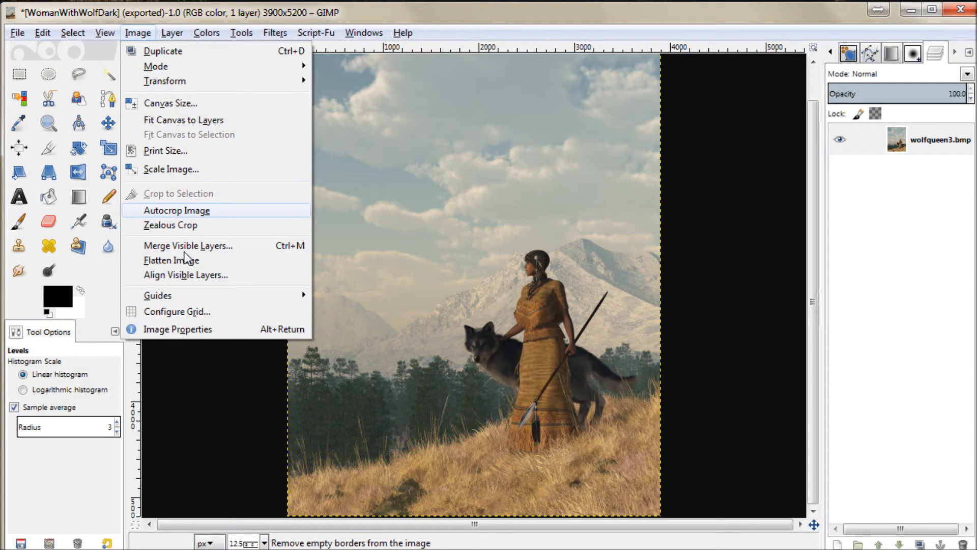
{"action": "left_click", "coordinate": [102, 31]}
{"action": "left_click", "coordinate": [206, 33]}
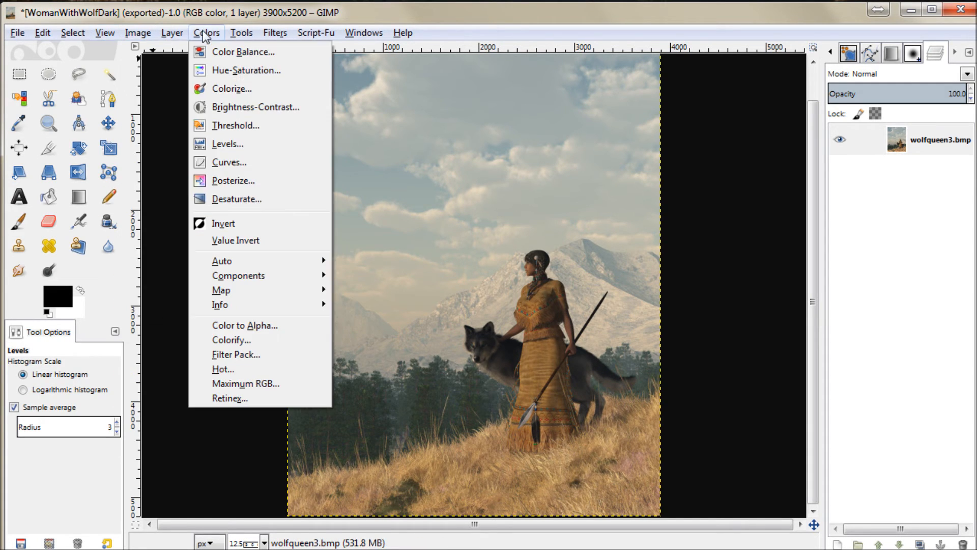
{"action": "left_click", "coordinate": [219, 145]}
{"action": "left_click_drag", "start_coordinate": [259, 211], "coordinate": [277, 212]}
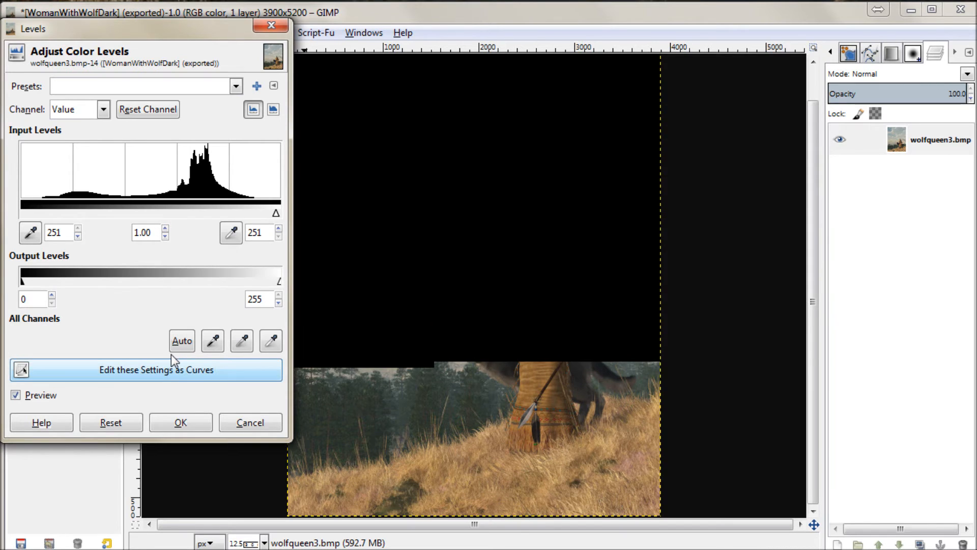
{"action": "left_click", "coordinate": [114, 423]}
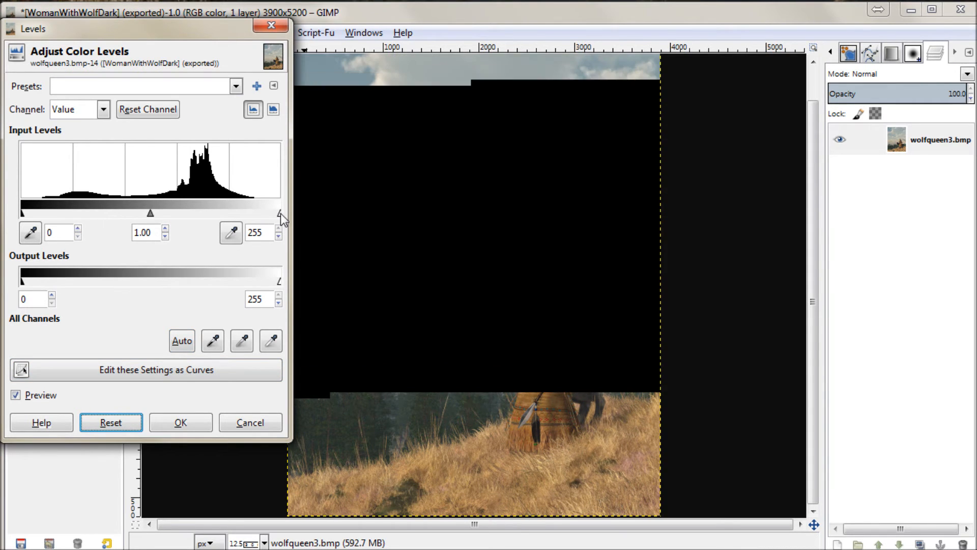
{"action": "left_click_drag", "start_coordinate": [279, 213], "coordinate": [231, 209]}
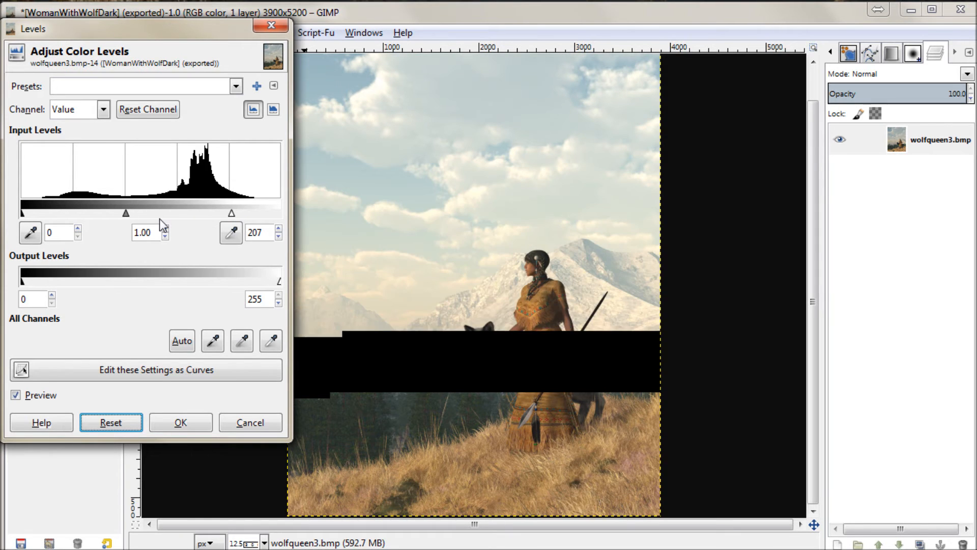
{"action": "left_click_drag", "start_coordinate": [126, 213], "coordinate": [95, 212]}
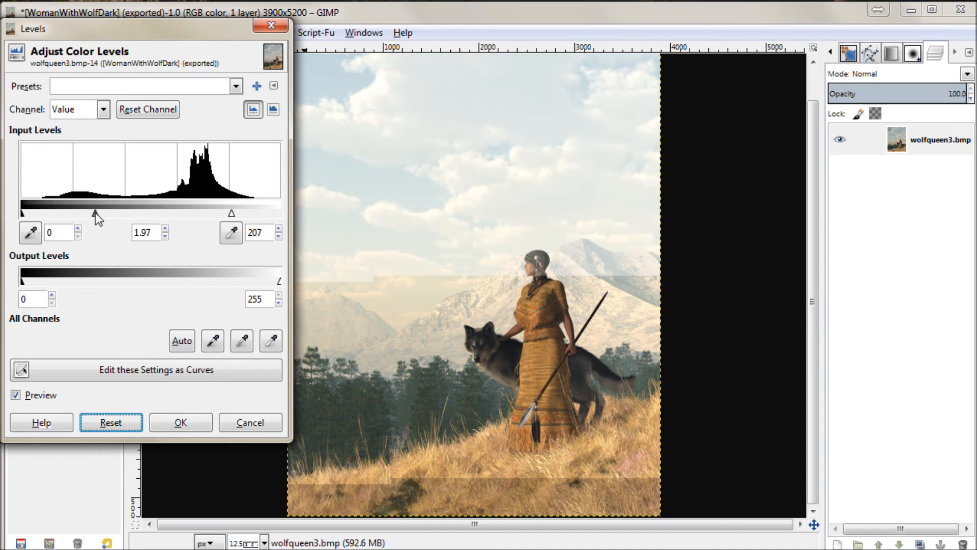
{"action": "left_click", "coordinate": [182, 424]}
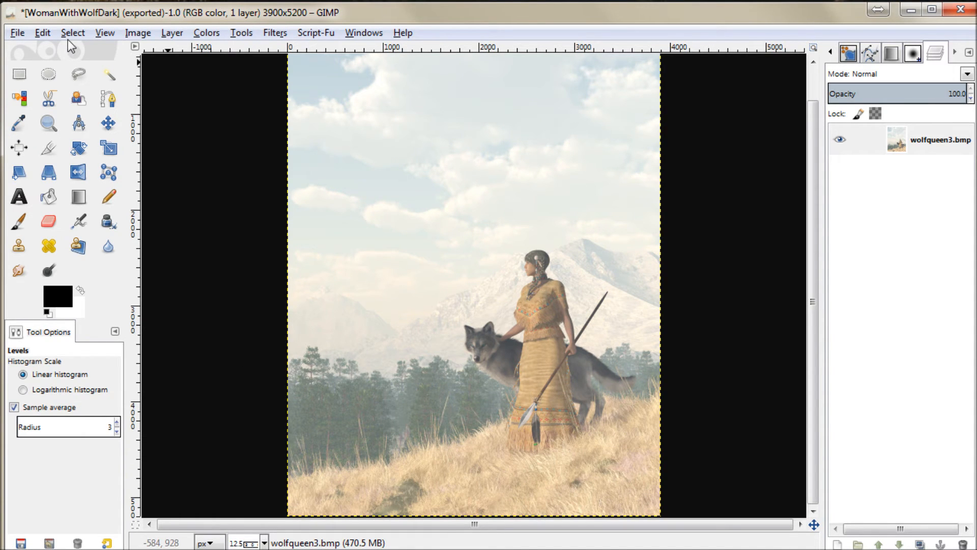
Step: Export the brightened picture as a JPEG to the Desktop folder, replacing "Dark" with "Light" in the file name
{"action": "left_click", "coordinate": [19, 34]}
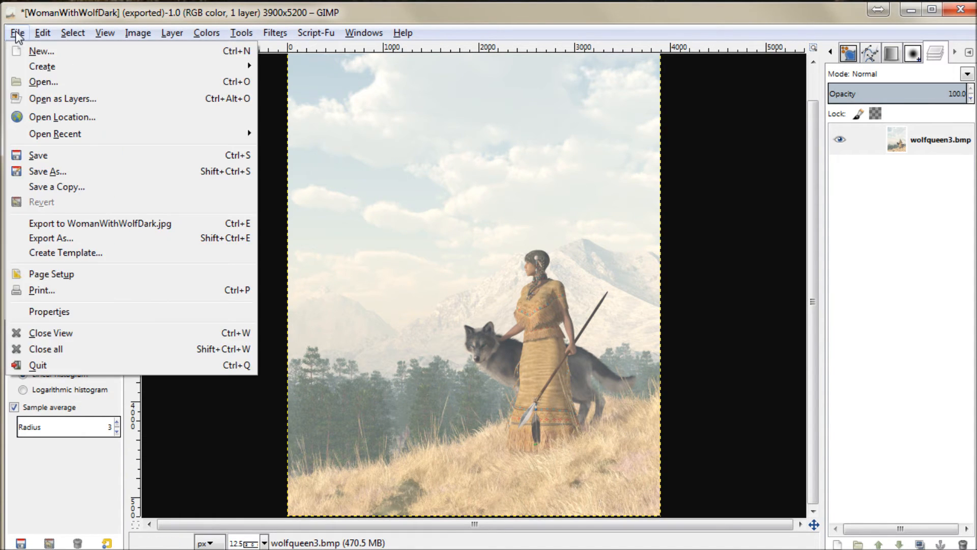
{"action": "left_click", "coordinate": [51, 238]}
{"action": "left_click", "coordinate": [319, 134]}
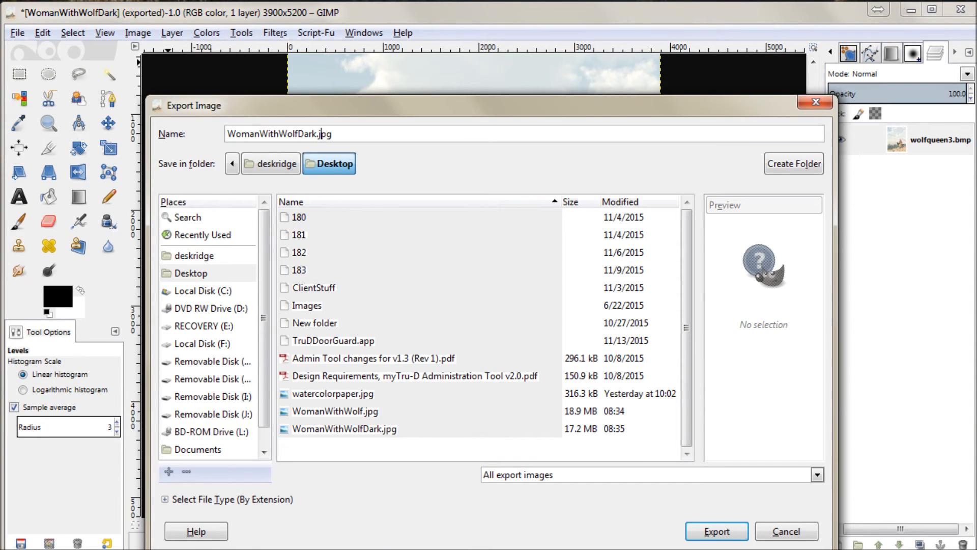
{"action": "key", "text": "BackSpace"}
{"action": "key", "text": "BackSpace"}
{"action": "key", "text": "BackSpace"}
{"action": "key", "text": "BackSpace"}
{"action": "key", "text": "BackSpace"}
{"action": "type", "text": "Light."}
{"action": "key", "text": "Return"}
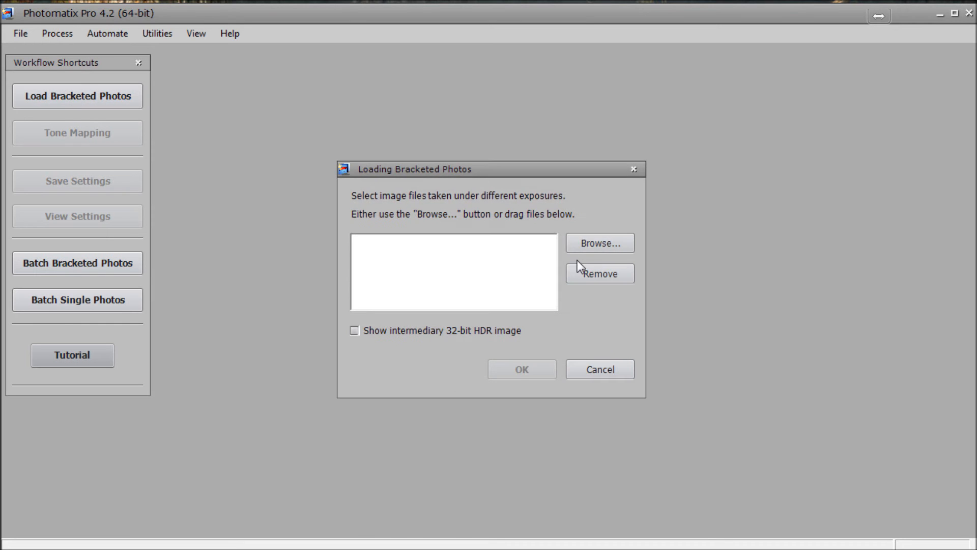
Step: Load WomanWithWolf.jpg, WomanWithWolfDark.jpg and WomanWithWolfLight.jpg from the Desktop as bracketed photos
{"action": "left_click", "coordinate": [585, 243]}
{"action": "left_click_drag", "start_coordinate": [587, 160], "coordinate": [585, 265]}
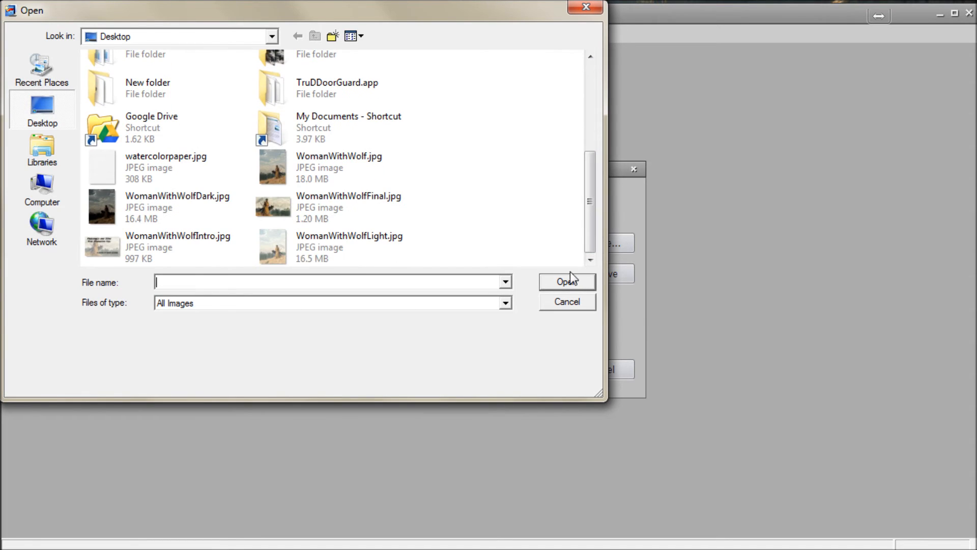
{"action": "left_click", "coordinate": [307, 175]}
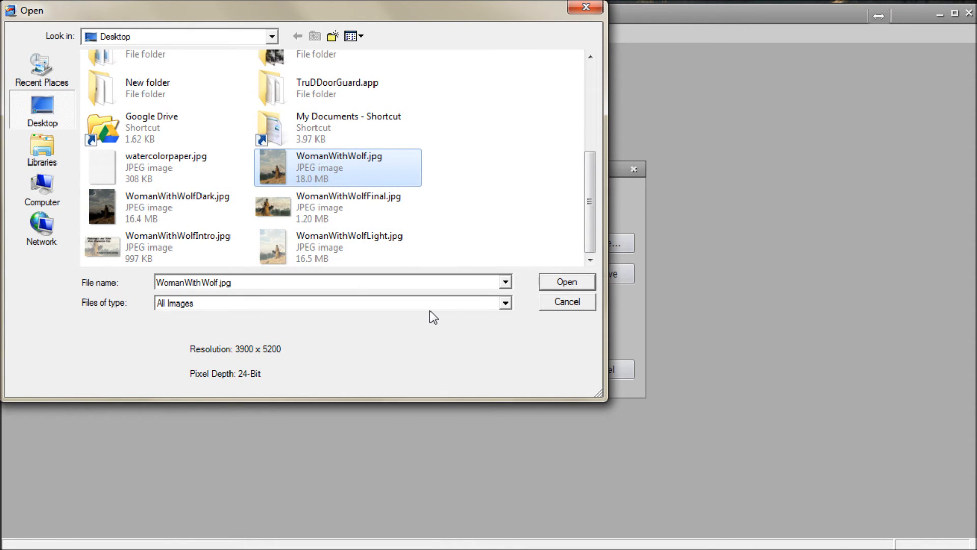
{"action": "left_click", "coordinate": [337, 243], "text": "ctrl"}
{"action": "left_click", "coordinate": [244, 217], "text": "ctrl"}
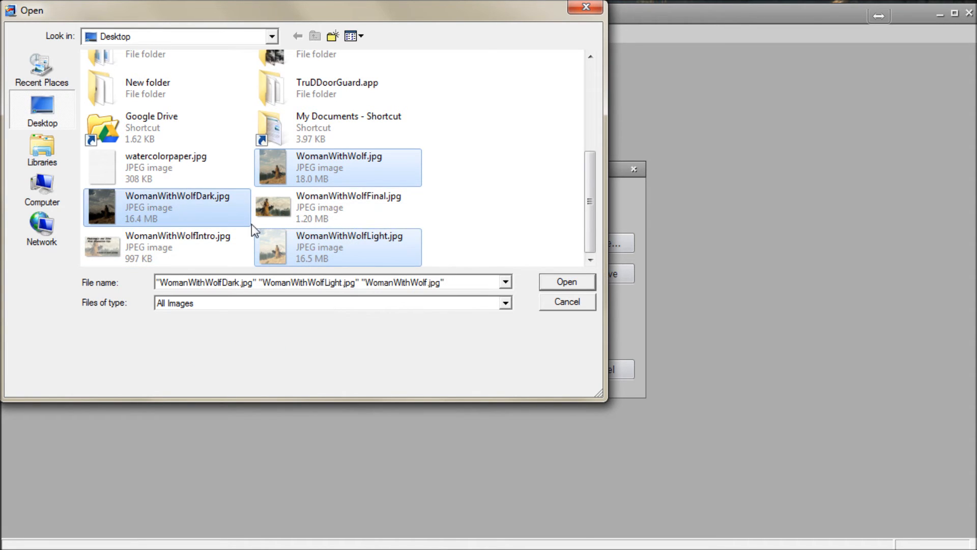
{"action": "left_click", "coordinate": [563, 285]}
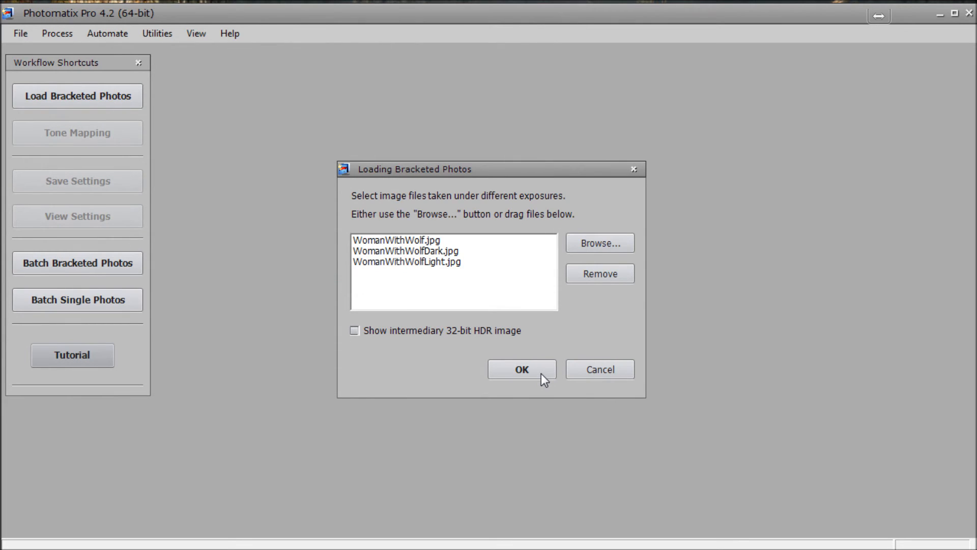
Step: Merge the three photos with an E.V. spacing of 2 and no preprocessing options enabled
{"action": "left_click", "coordinate": [533, 372]}
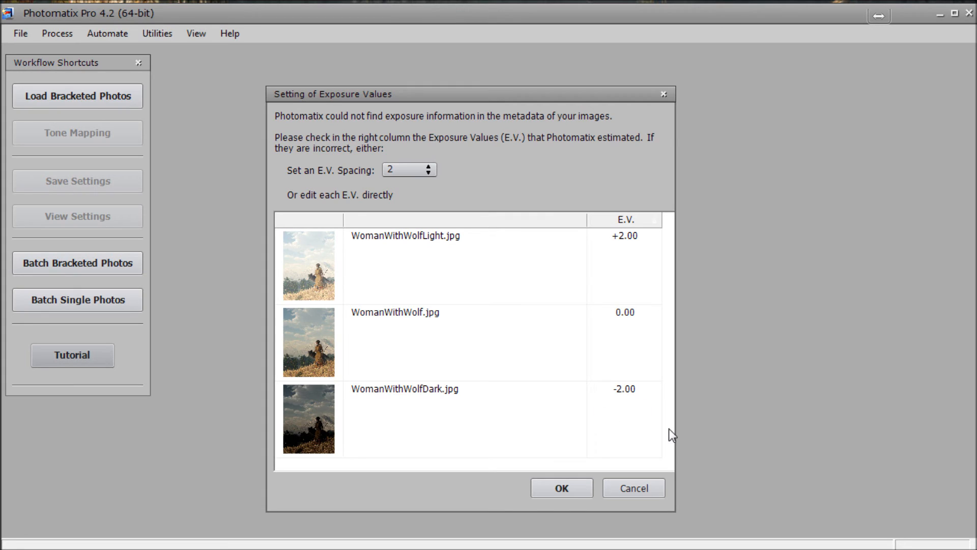
{"action": "left_click", "coordinate": [570, 487]}
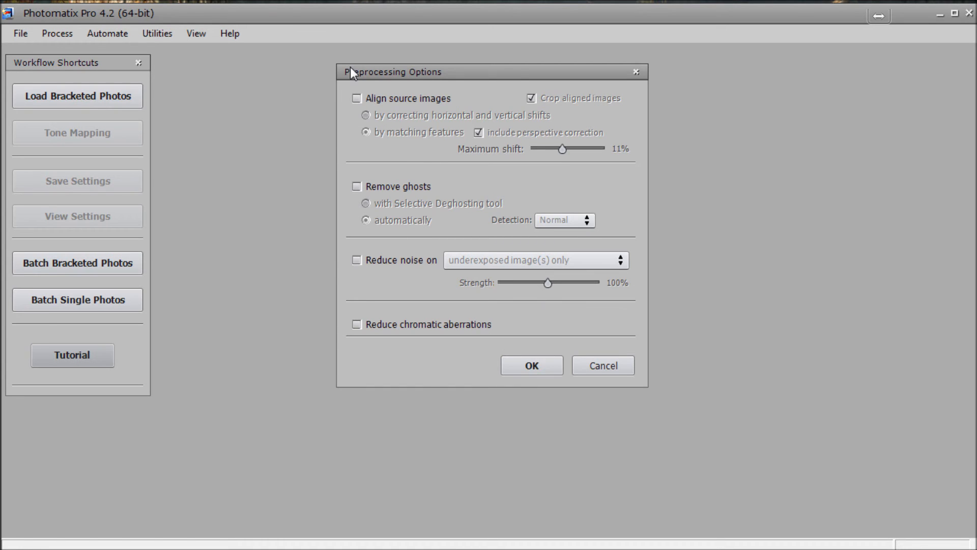
{"action": "left_click", "coordinate": [540, 374]}
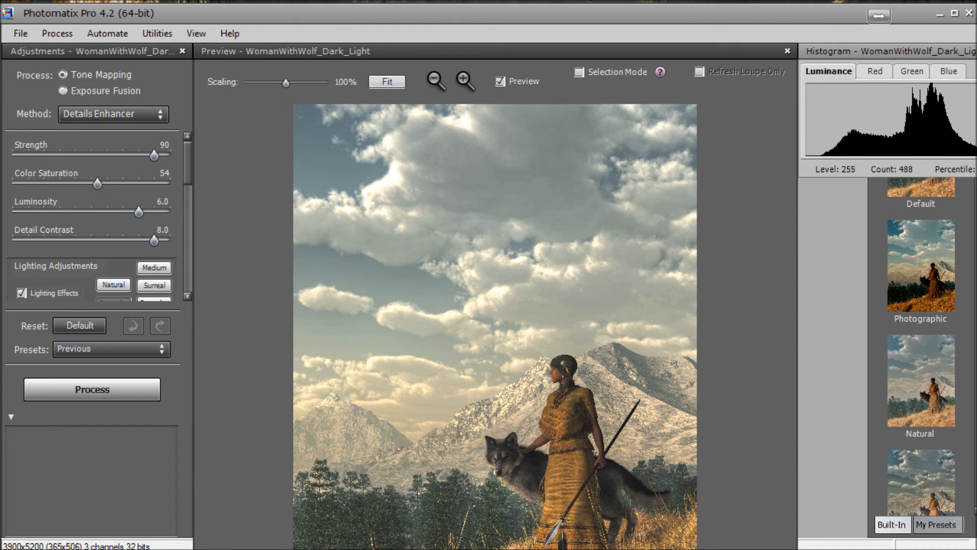
Step: Close the Histogram window covering the preset thumbnails
{"action": "left_click_drag", "start_coordinate": [935, 54], "coordinate": [879, 67]}
{"action": "left_click", "coordinate": [948, 67]}
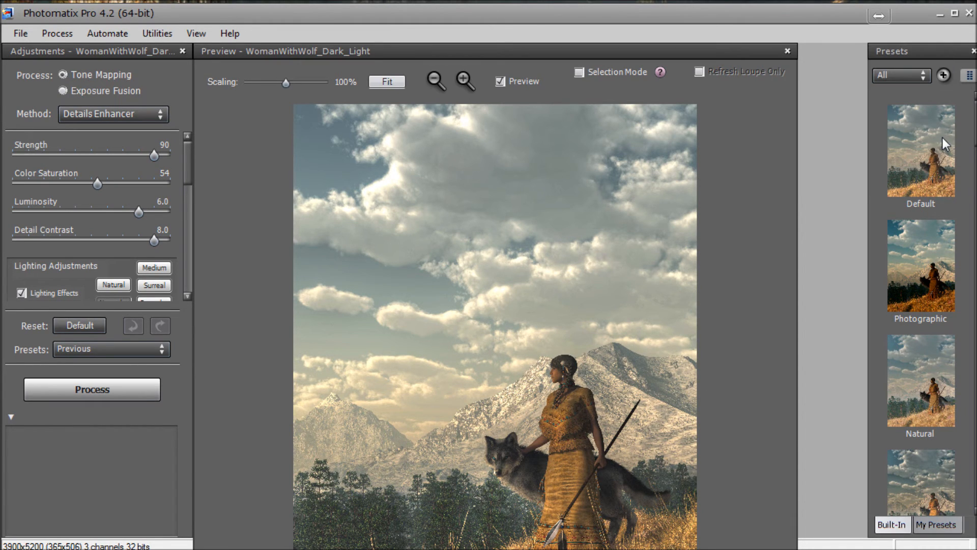
Step: Try the built-in Default, Photographic, Natural and Painterly presets on the merged image
{"action": "left_click", "coordinate": [945, 148]}
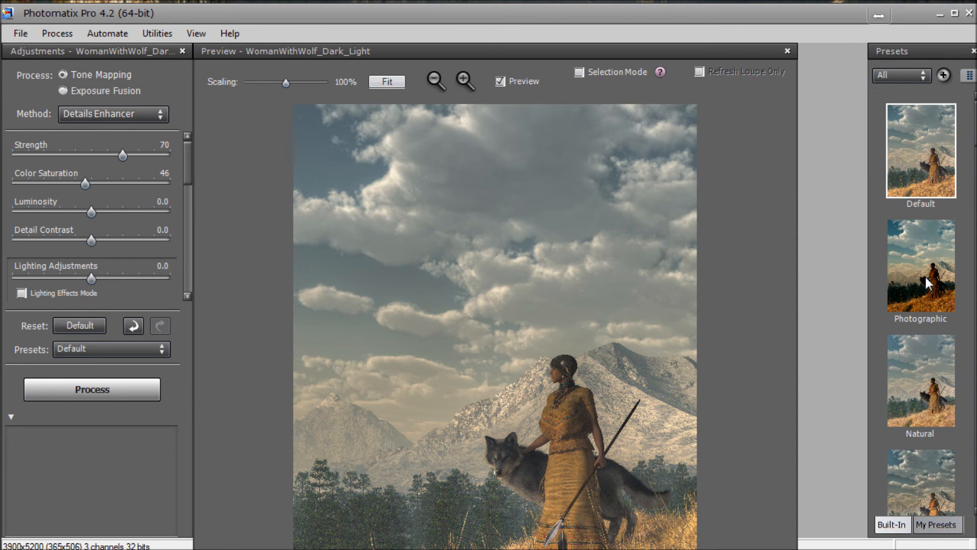
{"action": "left_click", "coordinate": [925, 274]}
{"action": "left_click", "coordinate": [912, 393]}
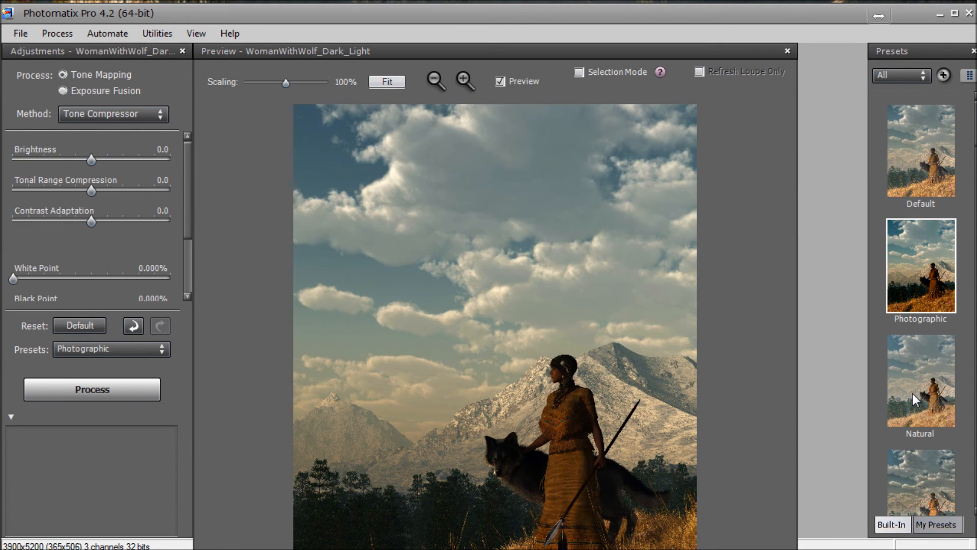
{"action": "left_click", "coordinate": [921, 483]}
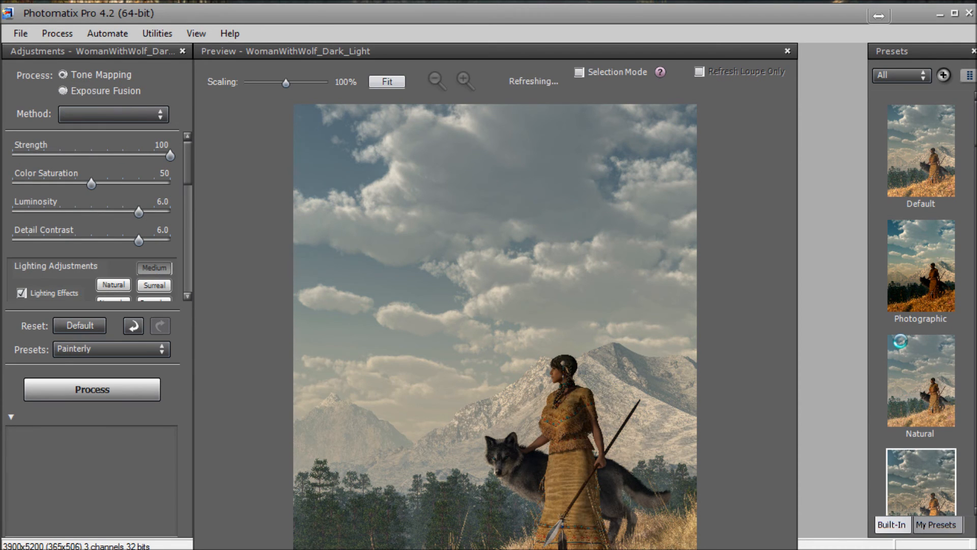
Step: Try the Soft preset with Strength set to 54
{"action": "scroll", "coordinate": [965, 288], "scroll_direction": "down", "scroll_amount": 10}
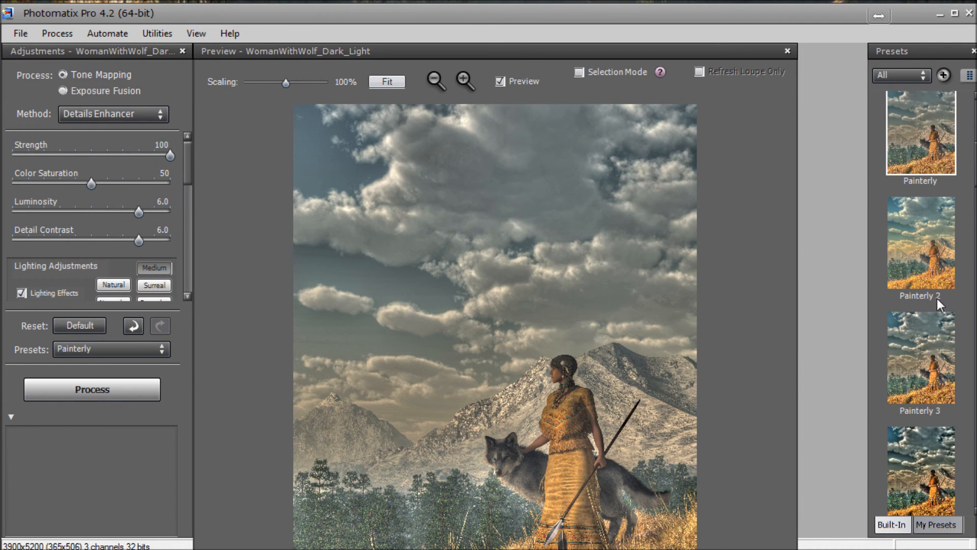
{"action": "scroll", "coordinate": [935, 303], "scroll_direction": "down", "scroll_amount": 15}
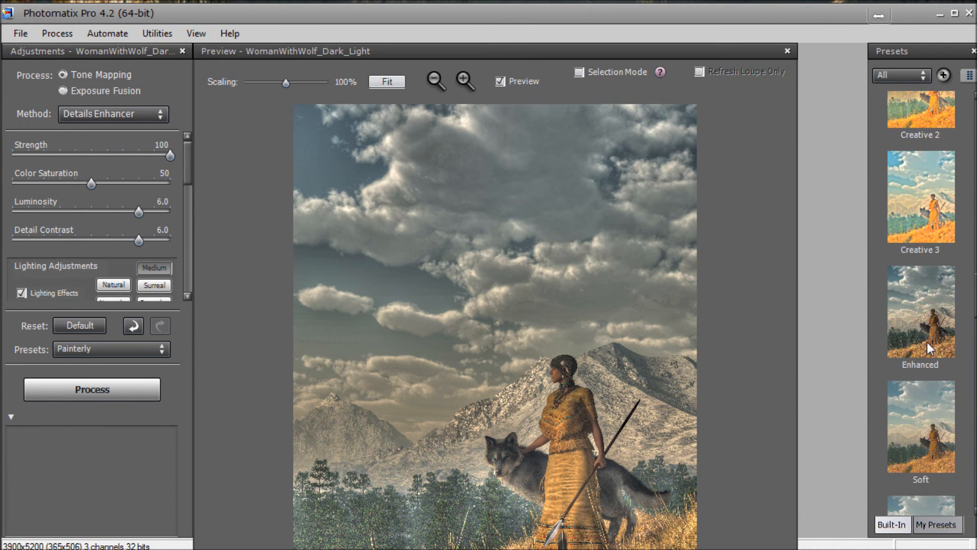
{"action": "left_click", "coordinate": [896, 341]}
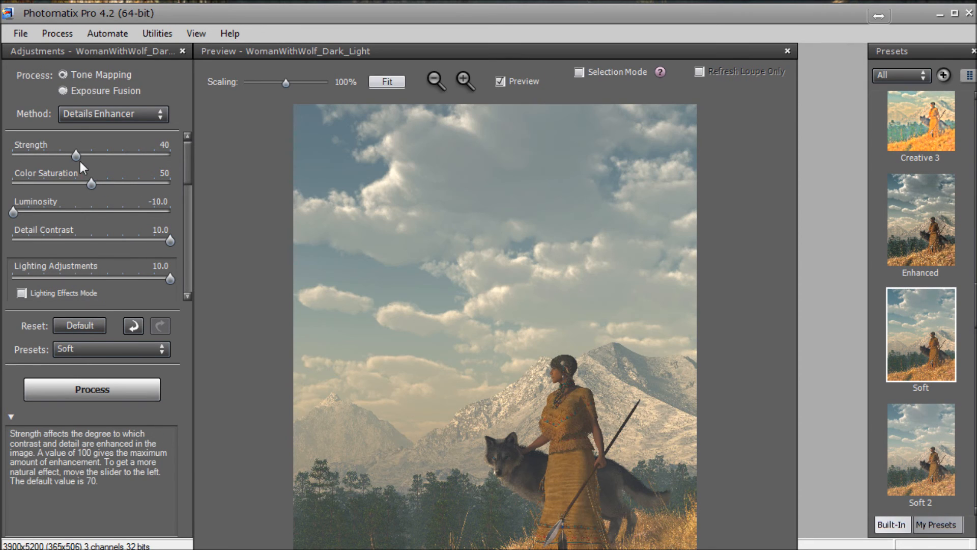
{"action": "left_click_drag", "start_coordinate": [74, 155], "coordinate": [98, 154]}
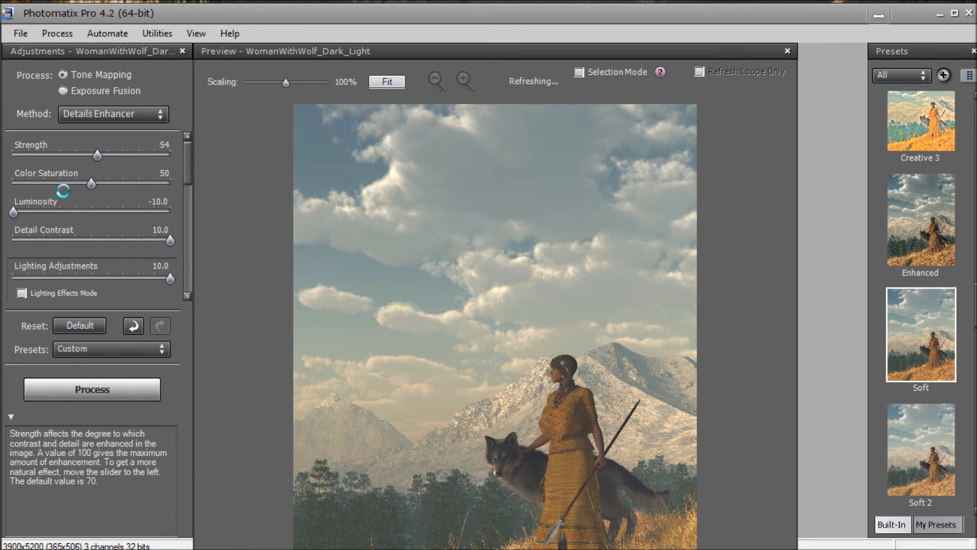
Step: Apply the Enhanced preset and raise Strength to 99
{"action": "left_click", "coordinate": [931, 239]}
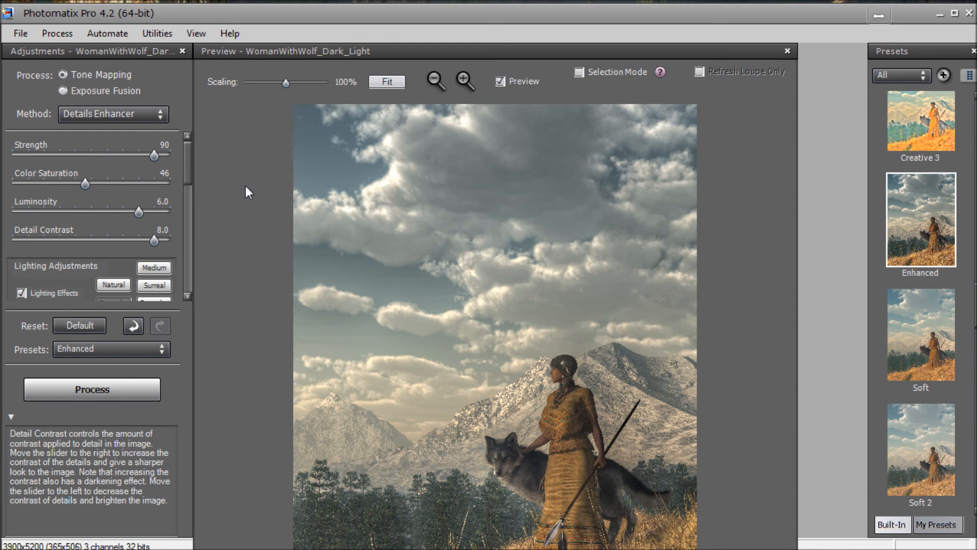
{"action": "left_click_drag", "start_coordinate": [155, 157], "coordinate": [190, 197]}
Step: Set White Point to 0.516%, Black Point to 0.250% and Gamma to 0.93
{"action": "scroll", "coordinate": [60, 283], "scroll_direction": "down", "scroll_amount": 6}
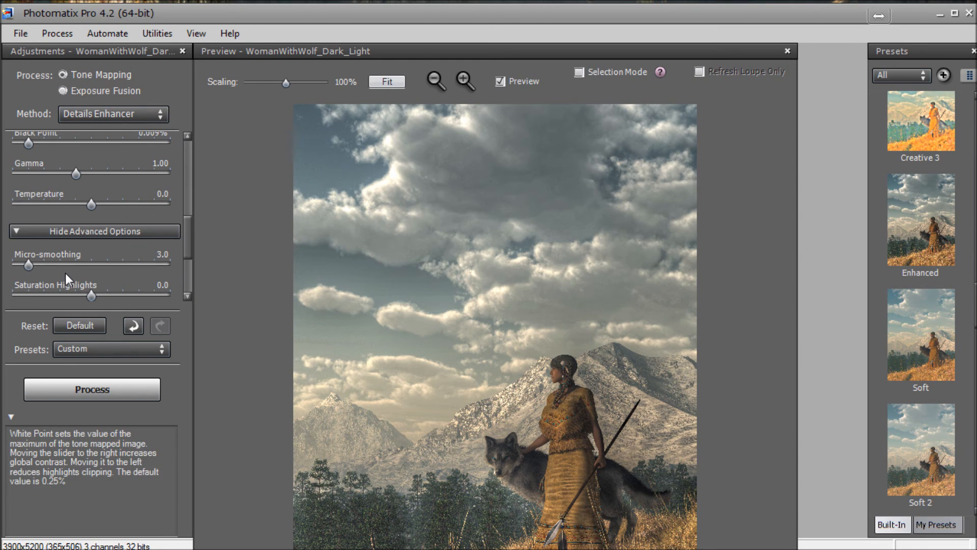
{"action": "scroll", "coordinate": [47, 179], "scroll_direction": "up", "scroll_amount": 3}
{"action": "left_click_drag", "start_coordinate": [29, 234], "coordinate": [82, 265]}
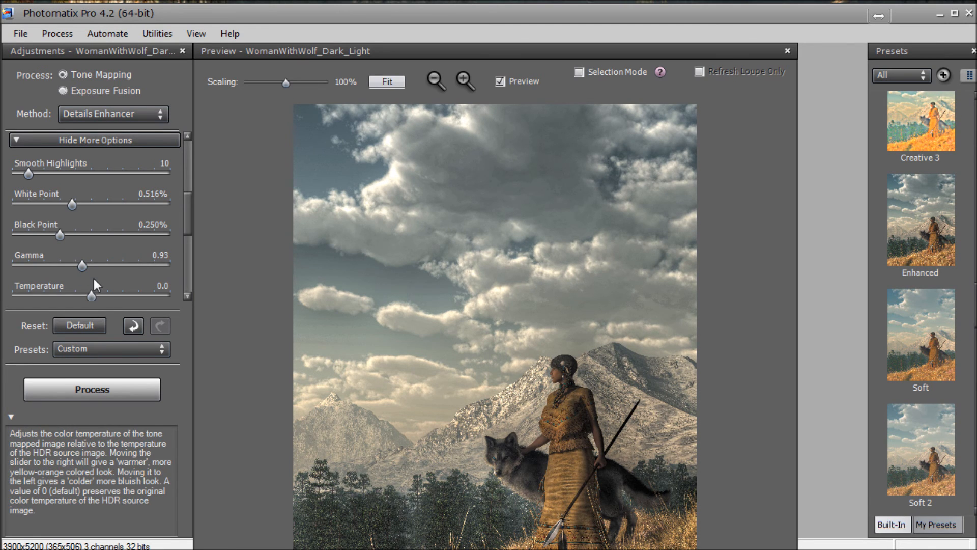
Step: Set Temperature to 1.5 and raise Color Saturation slightly
{"action": "left_click_drag", "start_coordinate": [93, 295], "coordinate": [98, 294]}
{"action": "scroll", "coordinate": [92, 260], "scroll_direction": "up", "scroll_amount": 5}
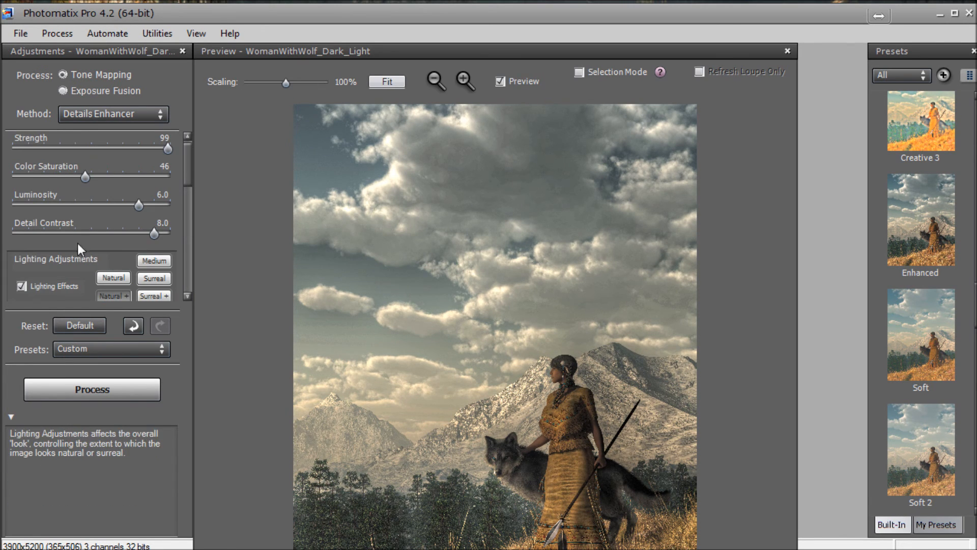
{"action": "scroll", "coordinate": [66, 215], "scroll_direction": "down", "scroll_amount": 4}
{"action": "scroll", "coordinate": [51, 204], "scroll_direction": "up", "scroll_amount": 2}
{"action": "scroll", "coordinate": [50, 209], "scroll_direction": "up", "scroll_amount": 2}
{"action": "left_click_drag", "start_coordinate": [85, 177], "coordinate": [97, 177]}
{"action": "scroll", "coordinate": [92, 218], "scroll_direction": "down", "scroll_amount": 4}
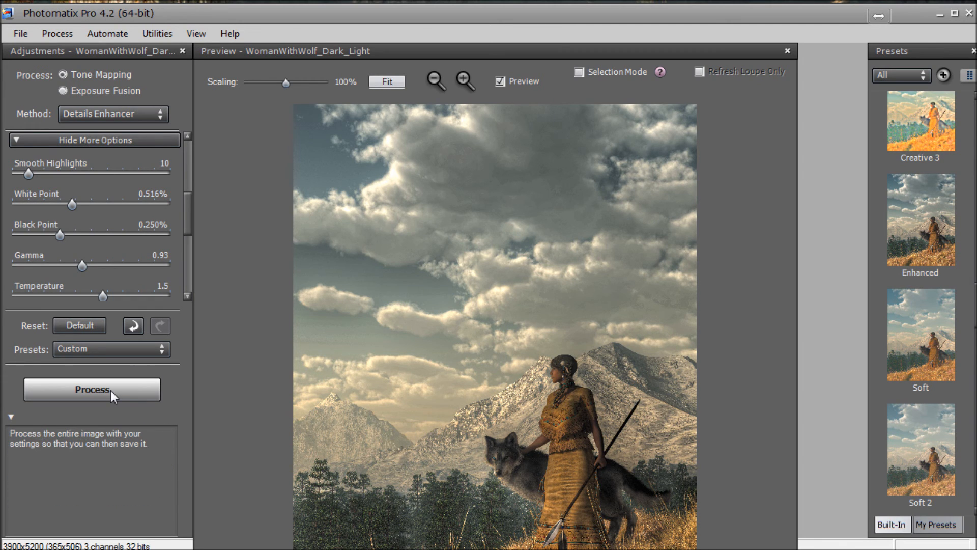
Step: Process the full image without any finishing touch and save it to the Desktop as WomanWithWolf_Dark_Light_tonemapped.jpg
{"action": "left_click", "coordinate": [92, 390]}
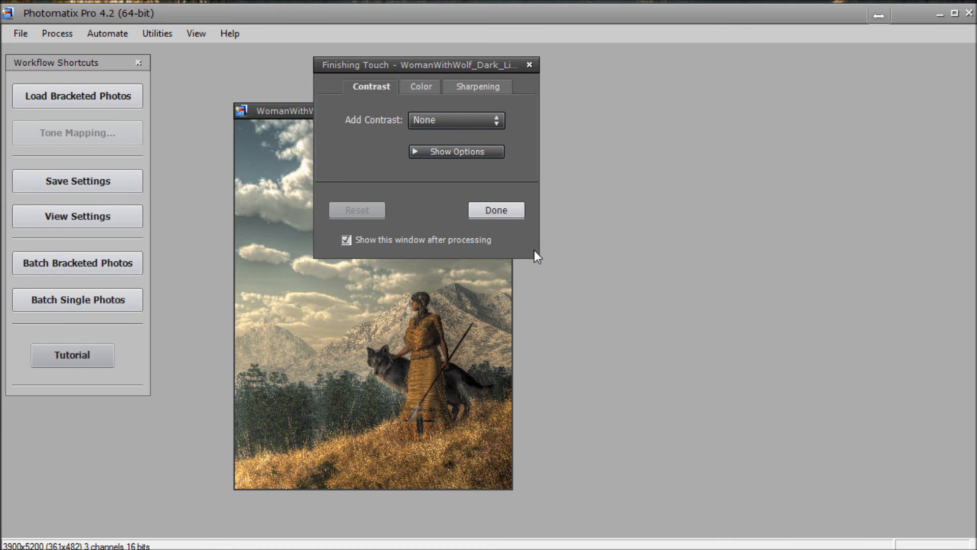
{"action": "left_click", "coordinate": [509, 209]}
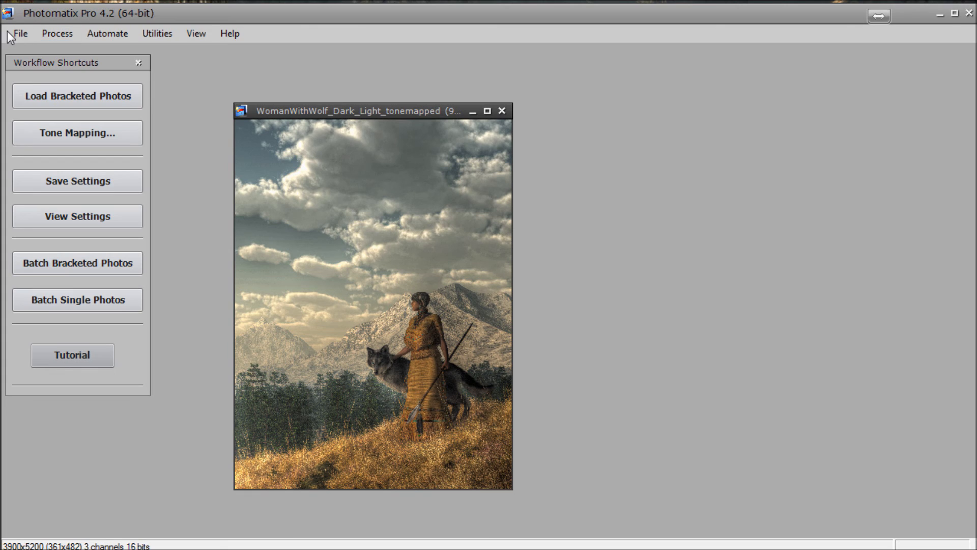
{"action": "left_click", "coordinate": [20, 35]}
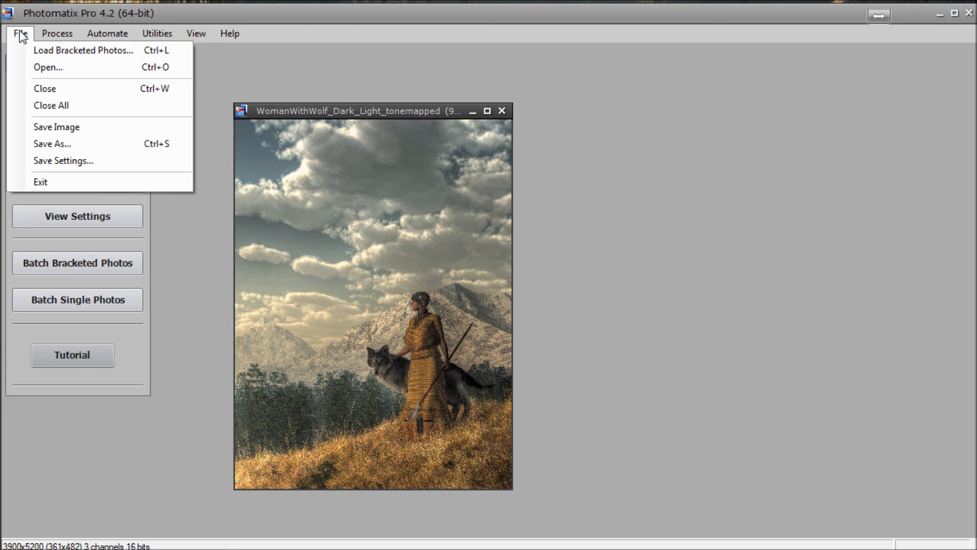
{"action": "left_click", "coordinate": [45, 128]}
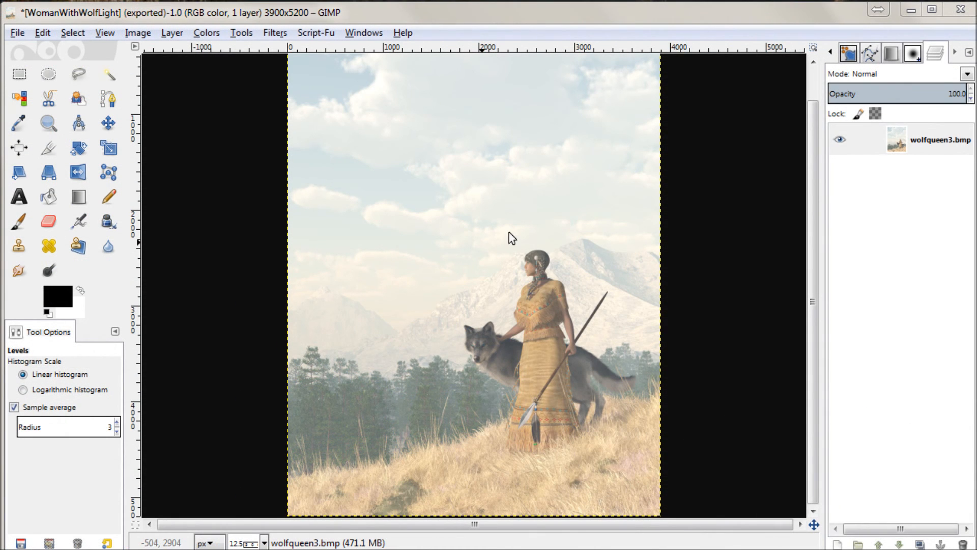
Step: Switch to GIMP and undo the Levels adjustment on the wolf picture
{"action": "left_click", "coordinate": [42, 32]}
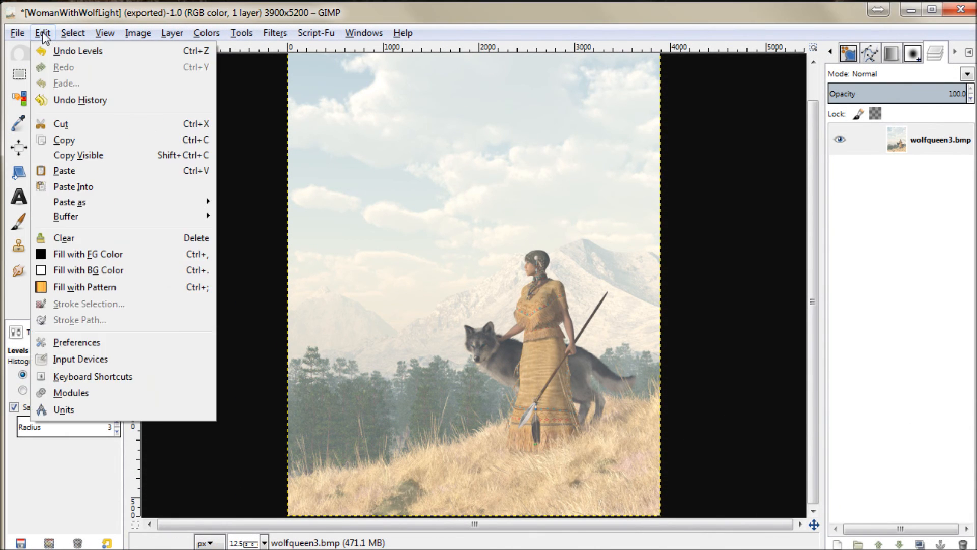
{"action": "left_click", "coordinate": [61, 48]}
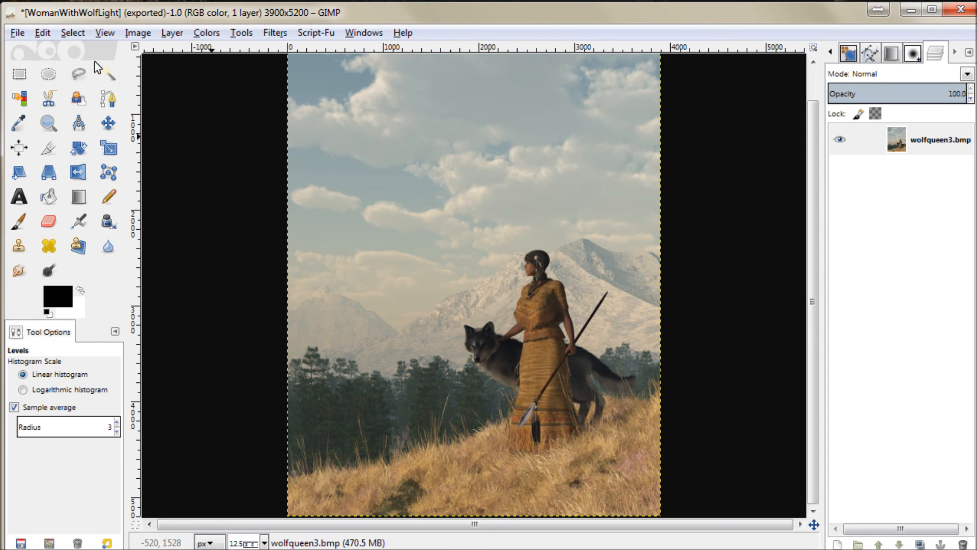
Step: Open WomanWithWolf_Dark_Light_tonemapped.jpg from the Desktop folder as a separate image
{"action": "left_click", "coordinate": [18, 33]}
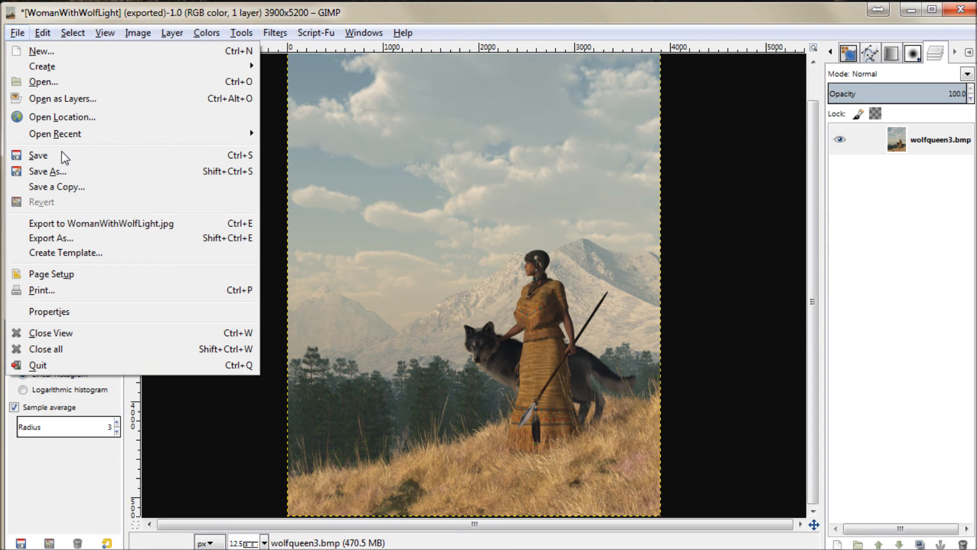
{"action": "left_click", "coordinate": [40, 81]}
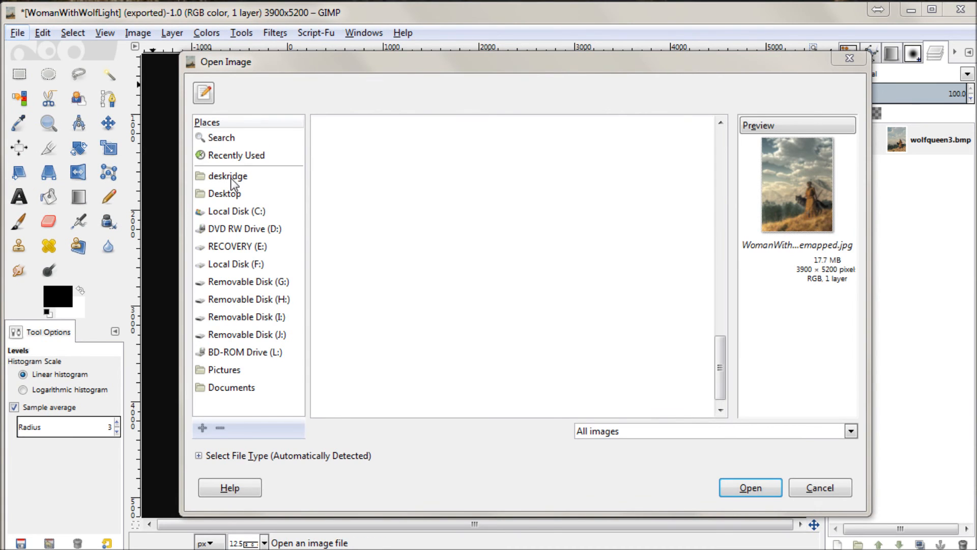
{"action": "left_click", "coordinate": [224, 194]}
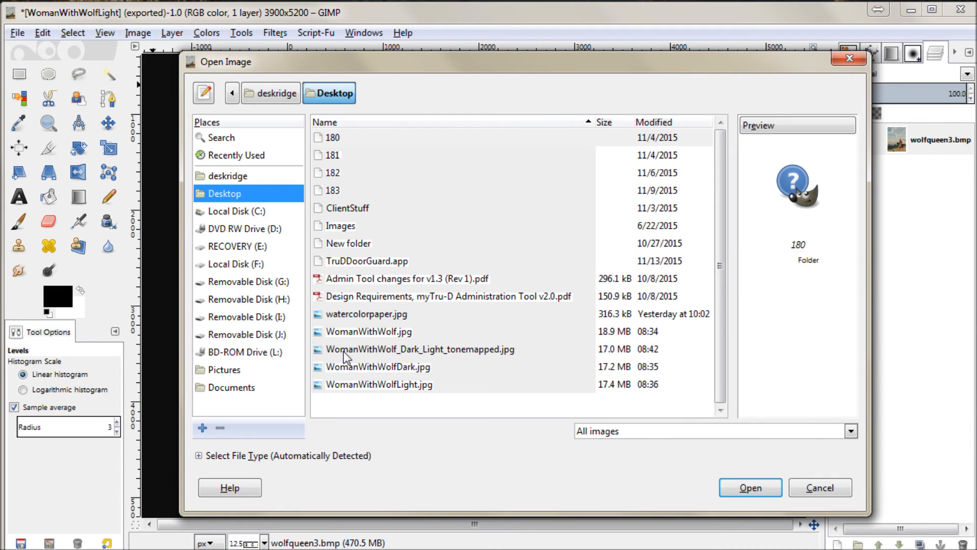
{"action": "double_click", "coordinate": [466, 352]}
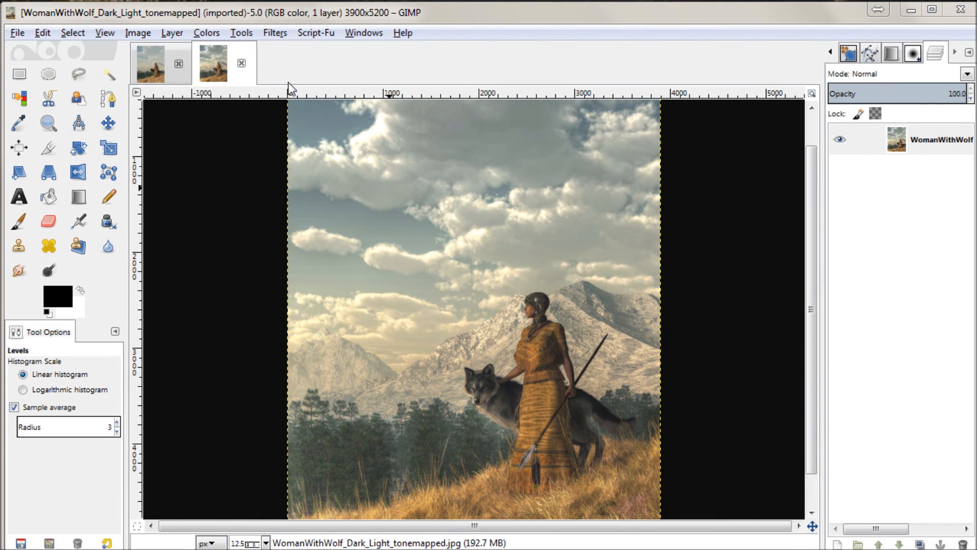
Step: Copy the entire tone-mapped picture and paste it into the original wolf picture's image
{"action": "left_click", "coordinate": [74, 34]}
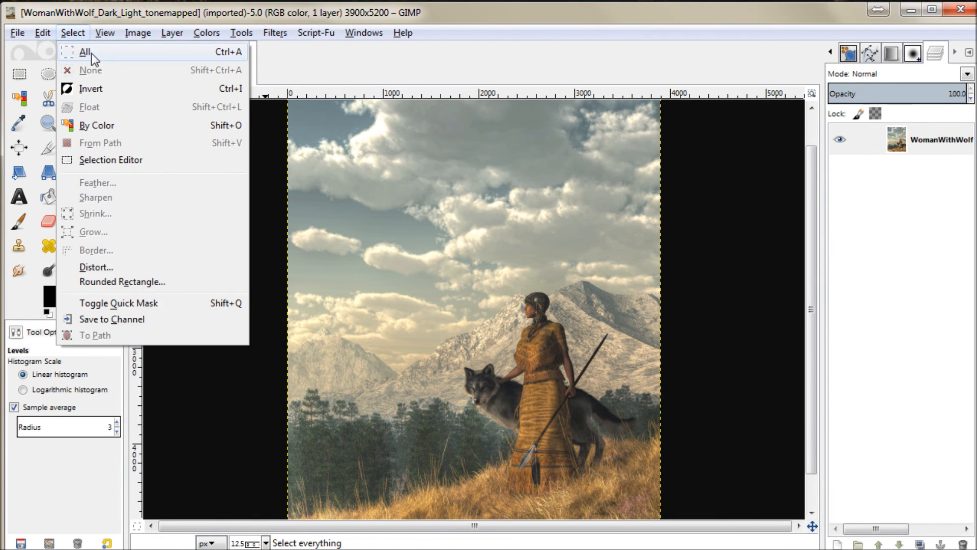
{"action": "left_click", "coordinate": [79, 48]}
{"action": "left_click", "coordinate": [41, 33]}
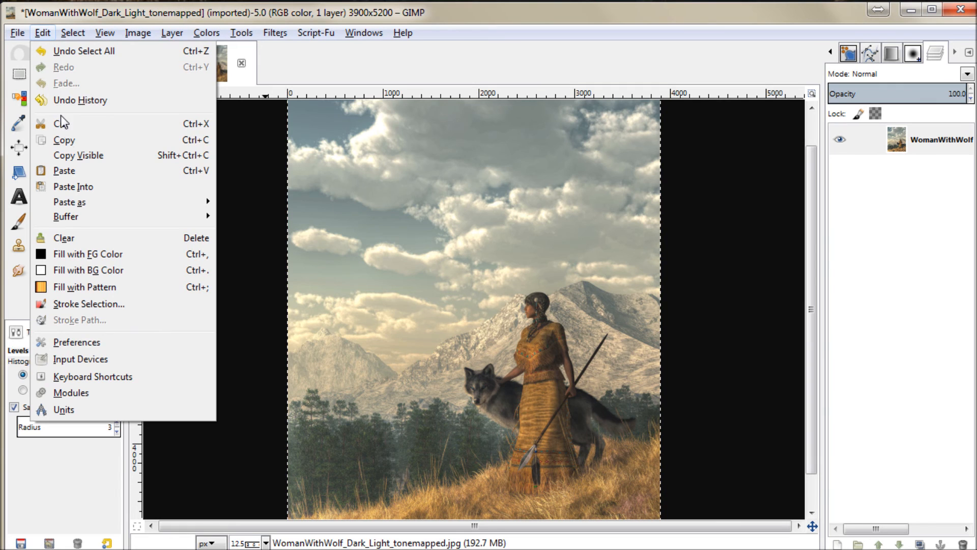
{"action": "left_click", "coordinate": [66, 141]}
{"action": "left_click", "coordinate": [156, 61]}
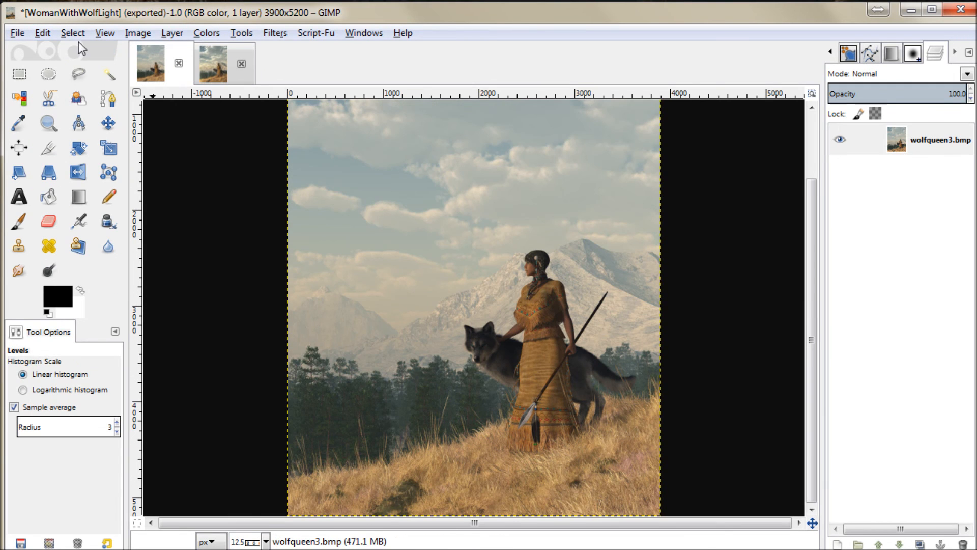
{"action": "left_click", "coordinate": [43, 33]}
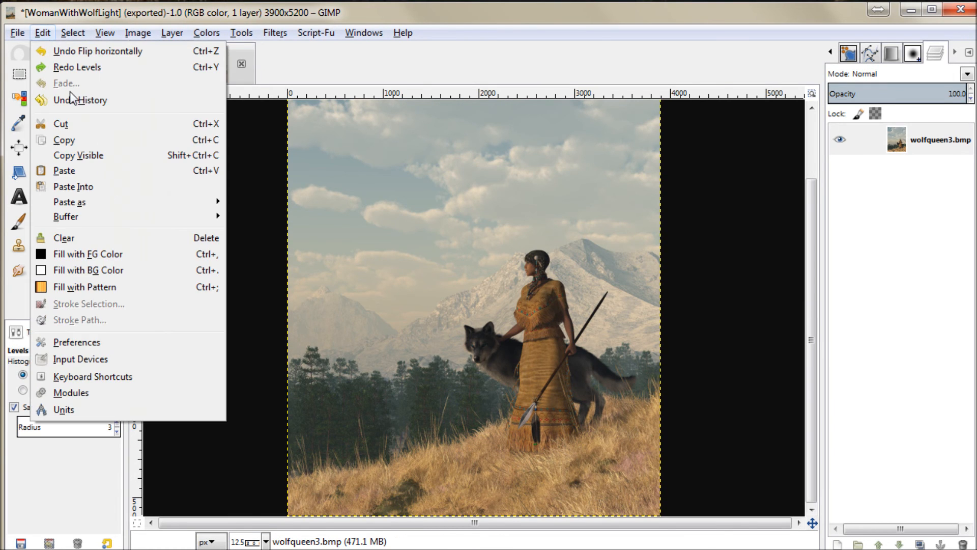
{"action": "left_click", "coordinate": [70, 168]}
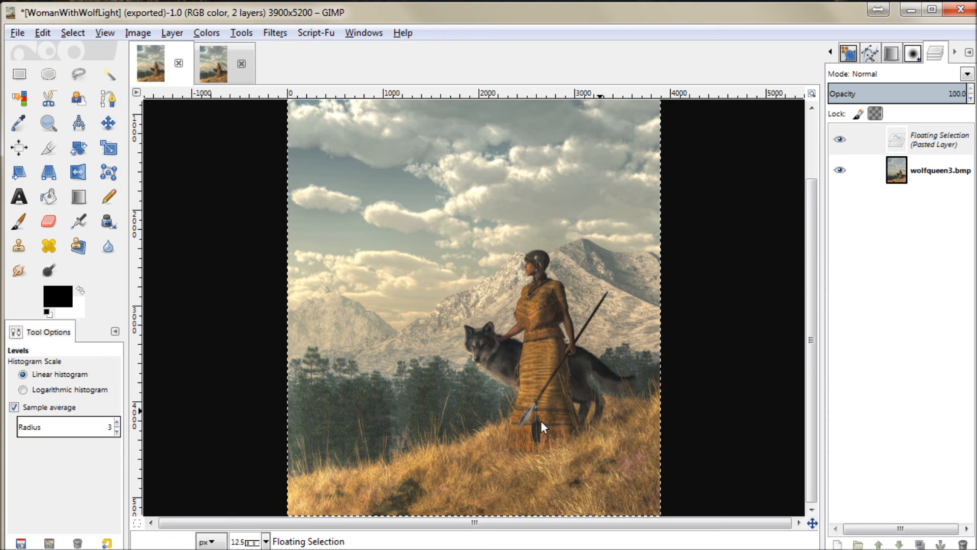
Step: Zoom in on the woman and wolf and compare the picture with the pasted tone-mapped layer hidden and shown
{"action": "left_click", "coordinate": [48, 123]}
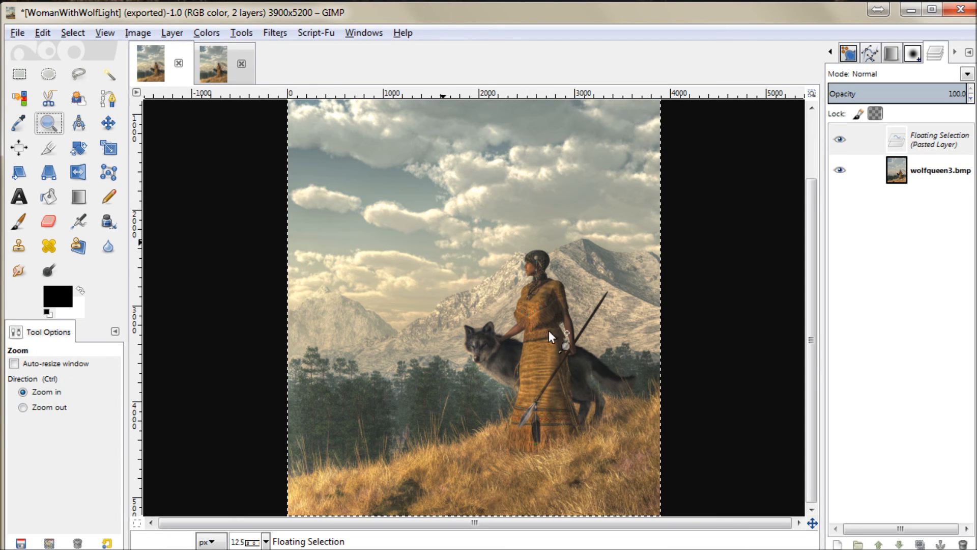
{"action": "left_click", "coordinate": [591, 382]}
{"action": "scroll", "coordinate": [721, 427], "scroll_direction": "down", "scroll_amount": 2}
{"action": "scroll", "coordinate": [721, 427], "scroll_direction": "up", "scroll_amount": 2}
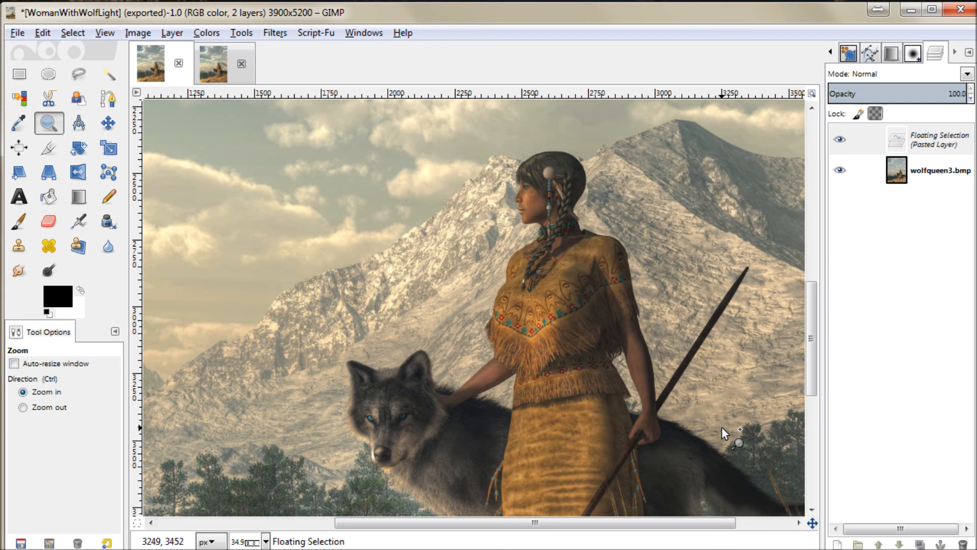
{"action": "left_click", "coordinate": [843, 143]}
{"action": "left_click", "coordinate": [842, 142]}
{"action": "left_click", "coordinate": [842, 143]}
{"action": "left_click", "coordinate": [842, 142]}
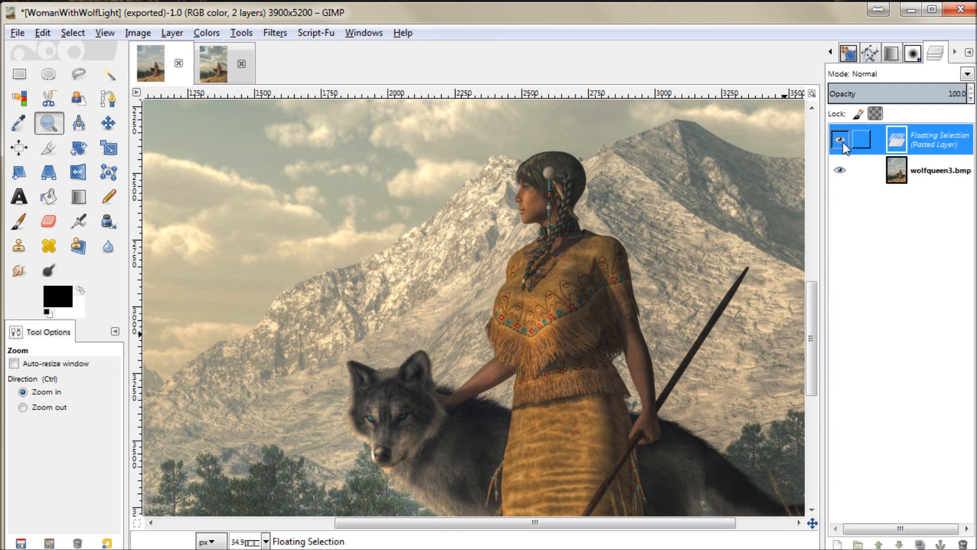
{"action": "left_click", "coordinate": [843, 142]}
{"action": "left_click", "coordinate": [842, 141]}
{"action": "left_click", "coordinate": [842, 142]}
{"action": "left_click", "coordinate": [842, 142]}
{"action": "left_click", "coordinate": [842, 142]}
{"action": "left_click", "coordinate": [842, 142]}
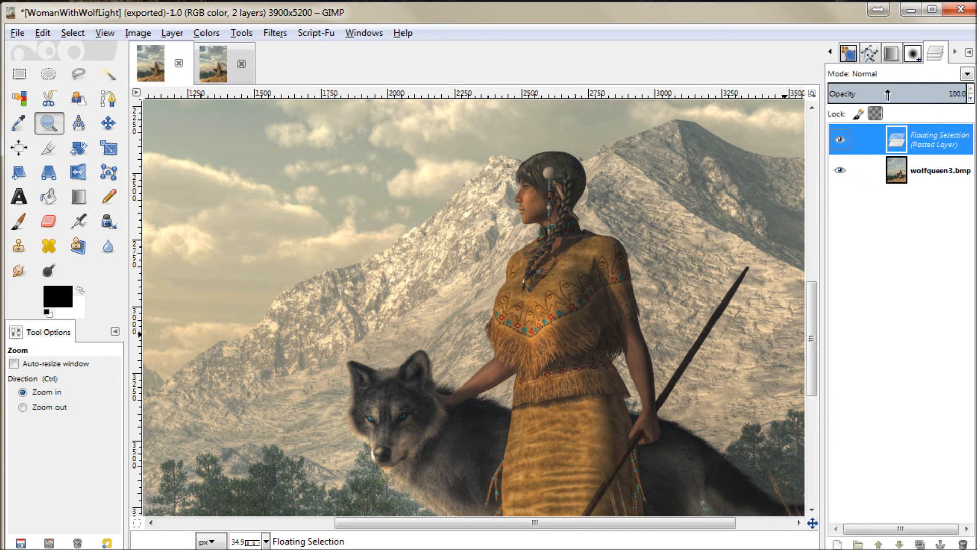
Step: Lower the pasted layer's opacity to 75.8 and compare the blend with the layer hidden and shown
{"action": "left_click", "coordinate": [933, 93]}
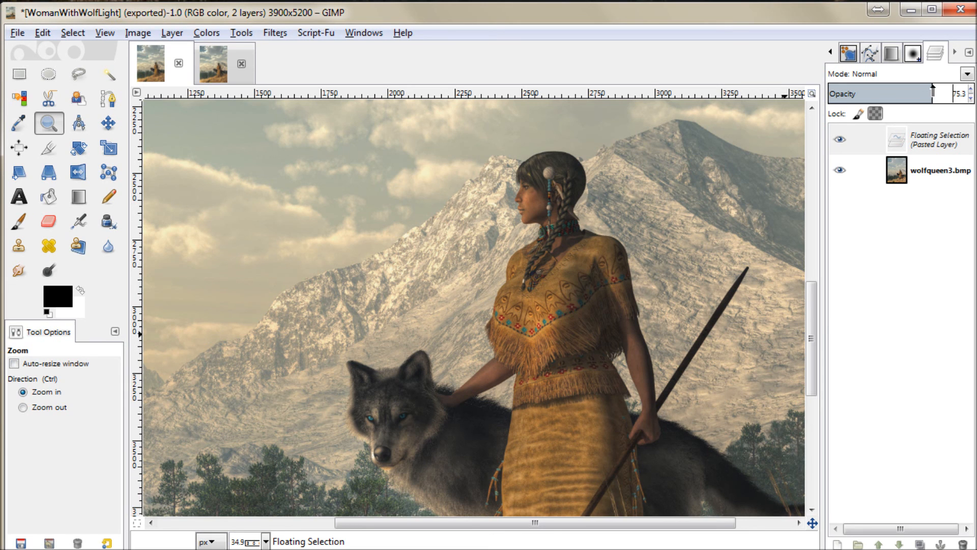
{"action": "left_click", "coordinate": [836, 141]}
{"action": "left_click", "coordinate": [836, 141]}
{"action": "left_click", "coordinate": [836, 141]}
{"action": "left_click", "coordinate": [836, 141]}
{"action": "left_click", "coordinate": [837, 142]}
{"action": "left_click", "coordinate": [837, 142]}
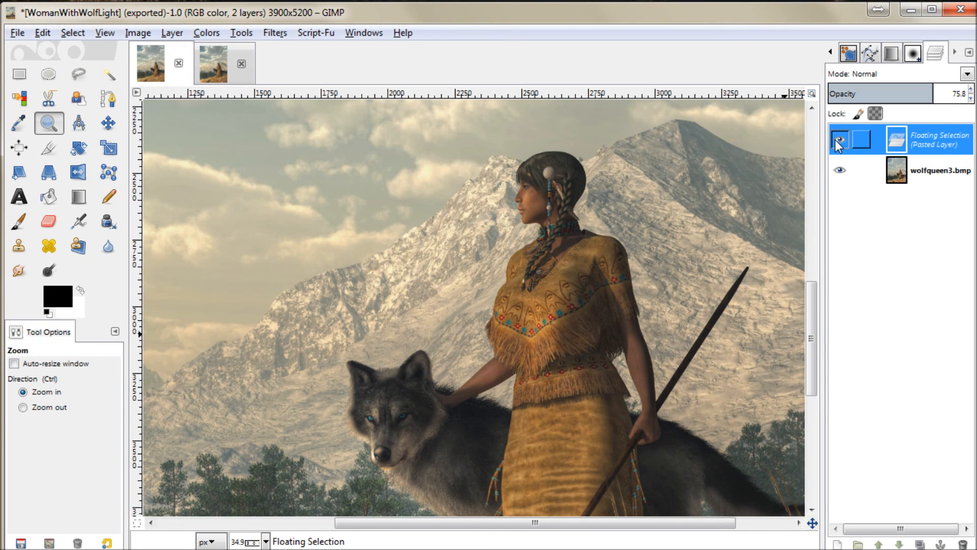
{"action": "scroll", "coordinate": [589, 359], "scroll_direction": "down", "scroll_amount": 6}
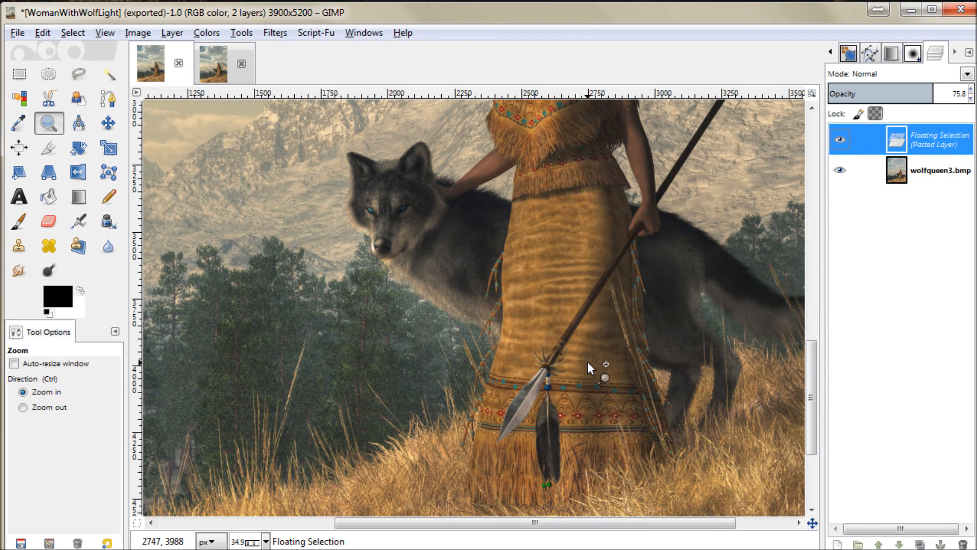
{"action": "scroll", "coordinate": [588, 361], "scroll_direction": "up", "scroll_amount": 8}
{"action": "scroll", "coordinate": [587, 361], "scroll_direction": "down", "scroll_amount": 4}
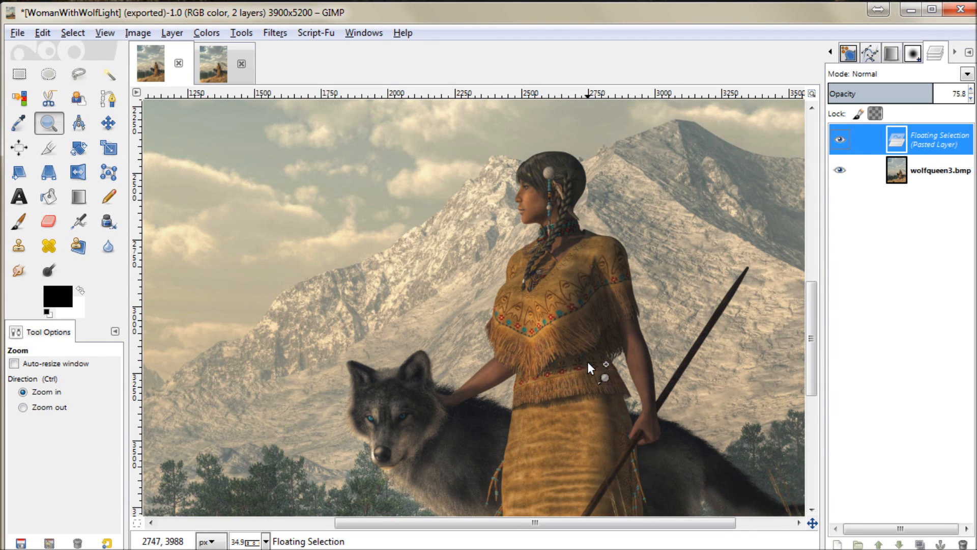
Step: Apply Levels to the pasted layer with a black input level of 22 and a midtone gamma of 1.47
{"action": "left_click", "coordinate": [138, 34]}
{"action": "left_click", "coordinate": [204, 34]}
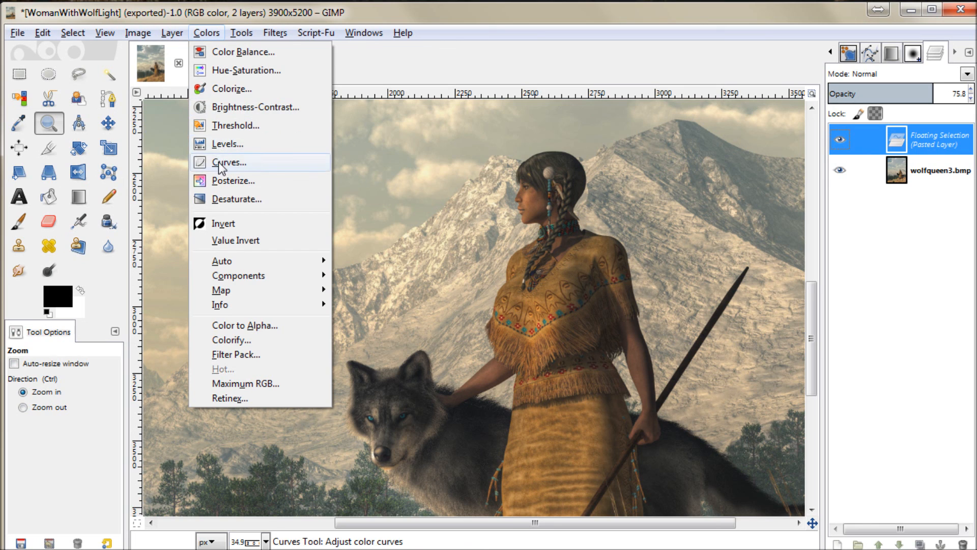
{"action": "left_click", "coordinate": [216, 143]}
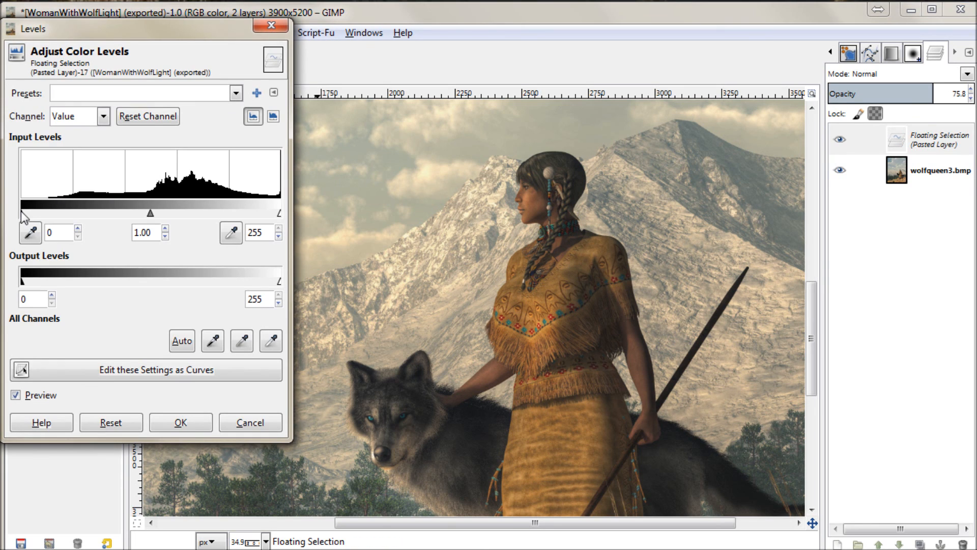
{"action": "left_click_drag", "start_coordinate": [151, 214], "coordinate": [142, 214]}
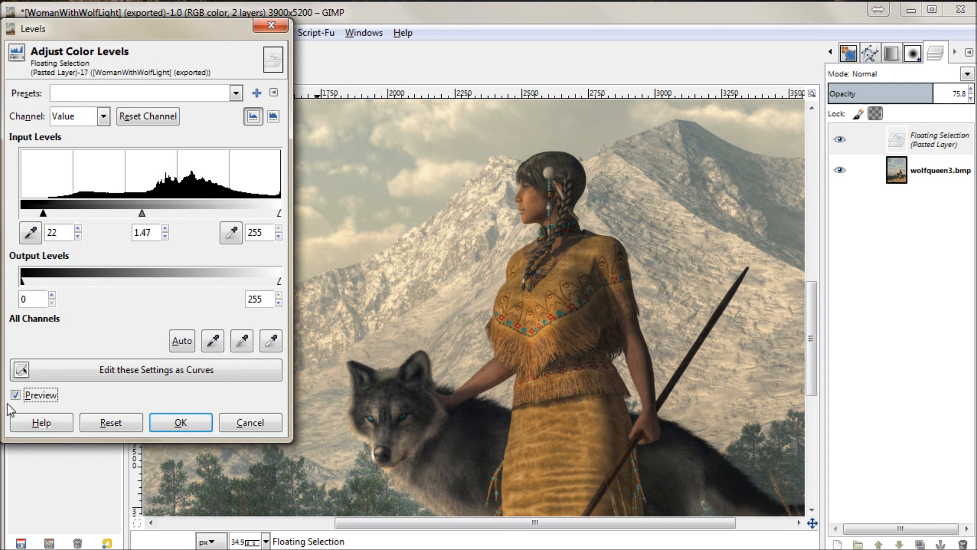
{"action": "left_click", "coordinate": [16, 397]}
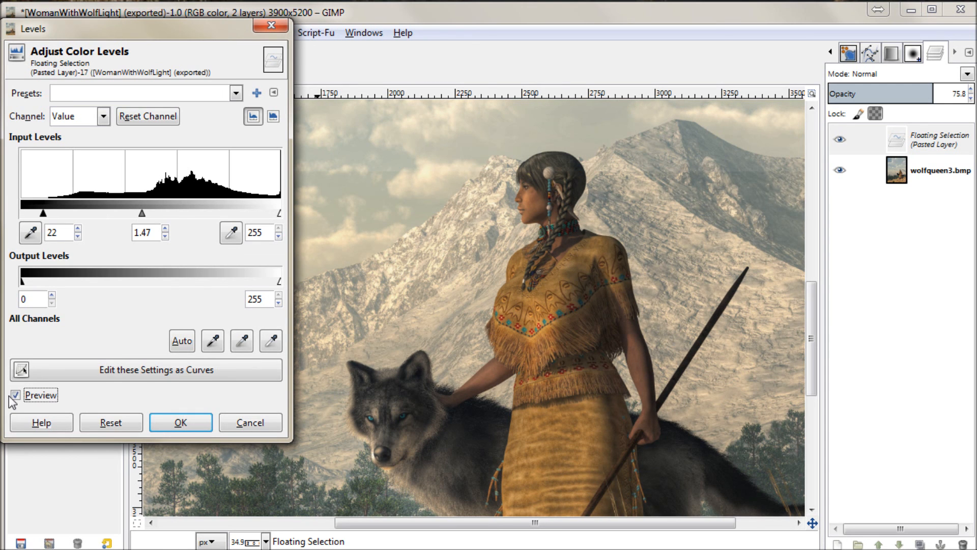
{"action": "left_click", "coordinate": [15, 396]}
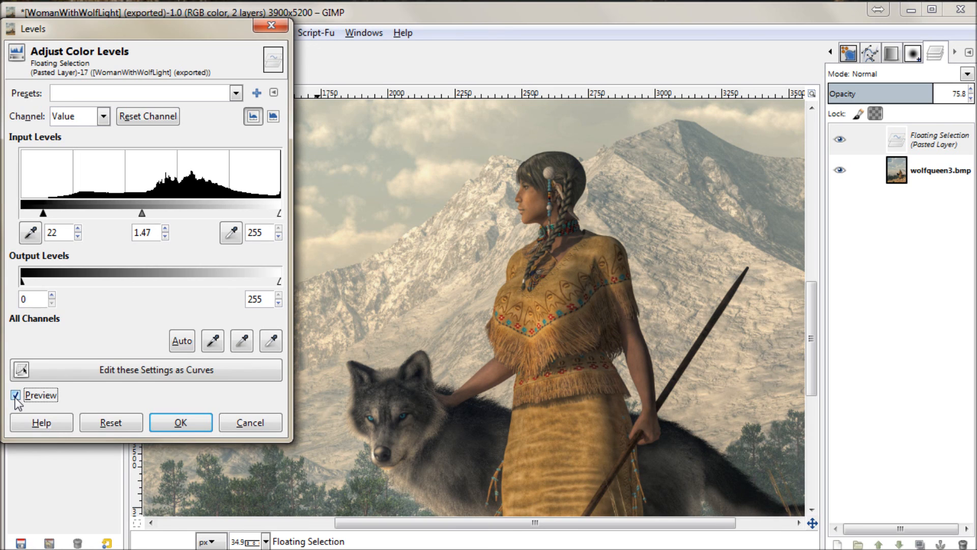
{"action": "left_click_drag", "start_coordinate": [43, 218], "coordinate": [42, 213]}
{"action": "left_click", "coordinate": [181, 423]}
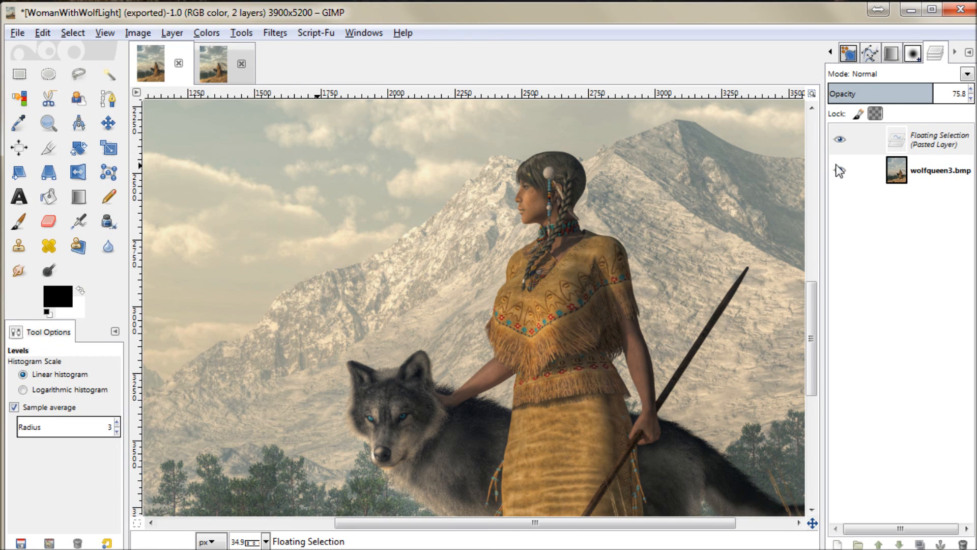
Step: Anchor the floating tone-mapped layer onto the wolfqueen3.bmp layer
{"action": "left_click", "coordinate": [968, 52]}
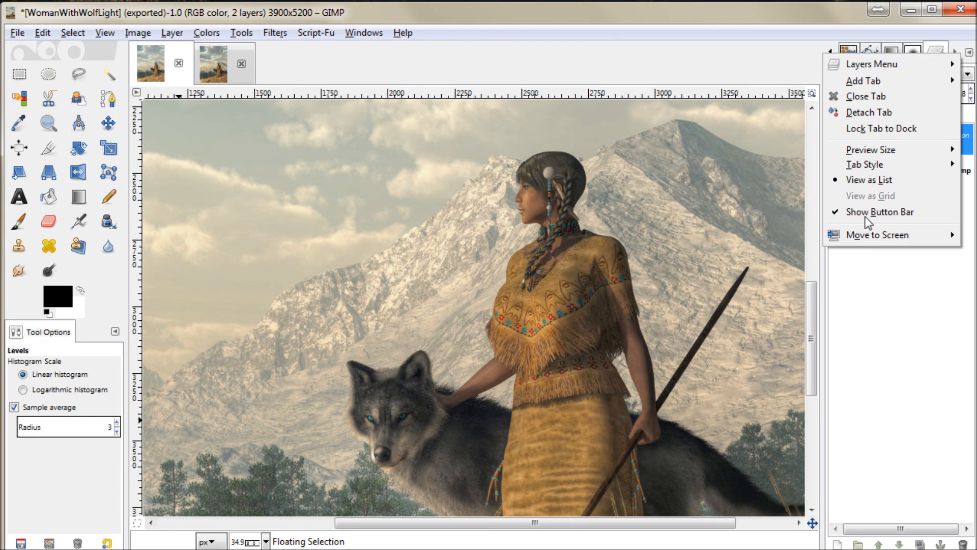
{"action": "left_click", "coordinate": [894, 357]}
{"action": "left_click", "coordinate": [940, 543]}
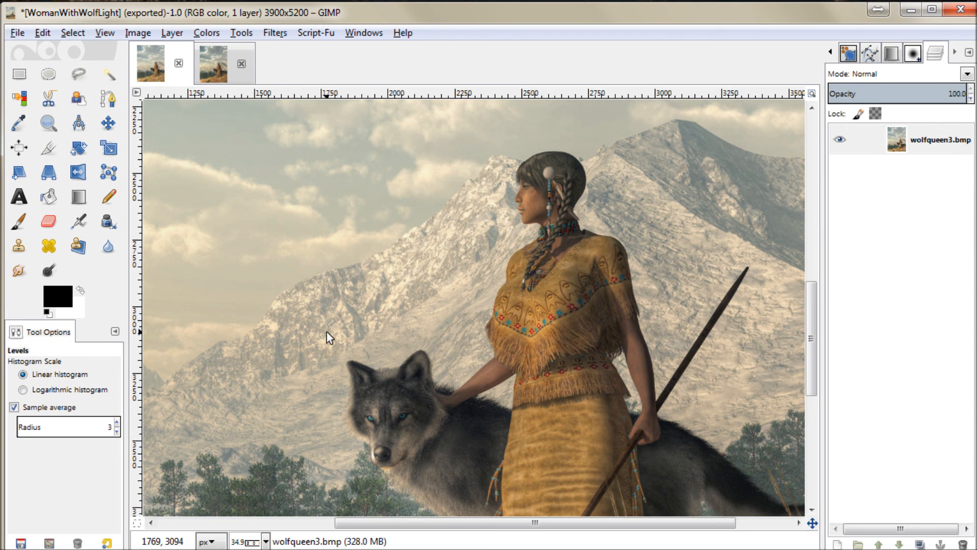
Step: Flip the merged wolf picture horizontally and look over the mirrored woman and wolf
{"action": "scroll", "coordinate": [459, 357], "scroll_direction": "down", "scroll_amount": 5}
{"action": "scroll", "coordinate": [460, 387], "scroll_direction": "up", "scroll_amount": 10}
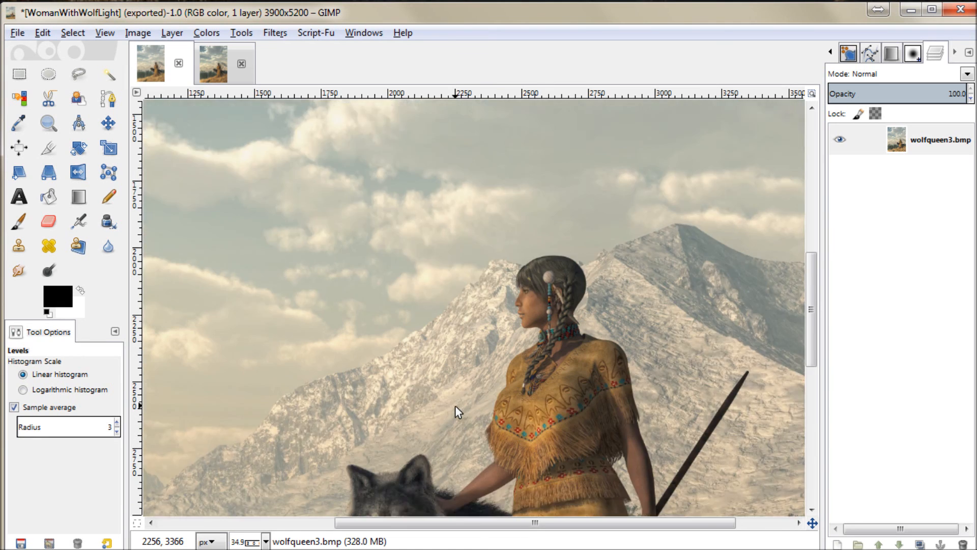
{"action": "scroll", "coordinate": [455, 406], "scroll_direction": "down", "scroll_amount": 7}
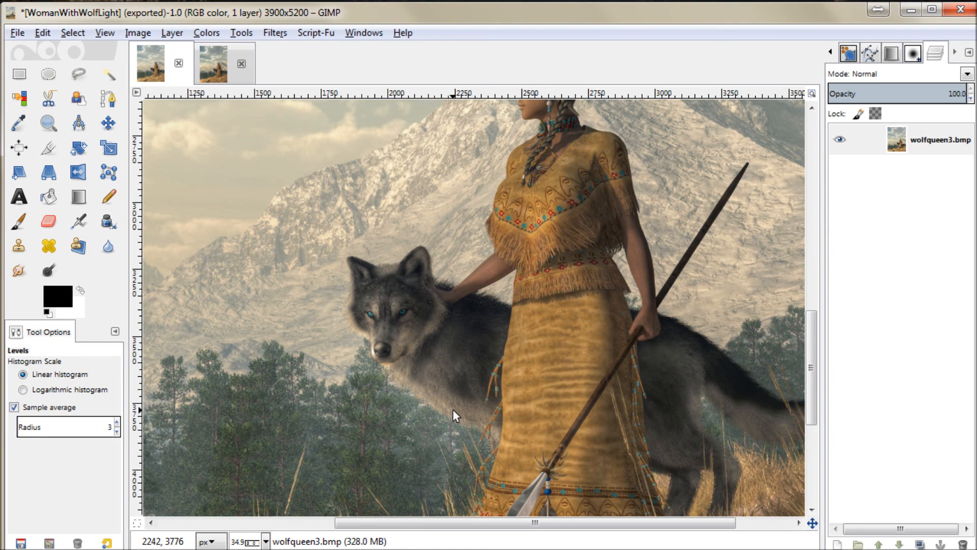
{"action": "left_click", "coordinate": [78, 173]}
{"action": "left_click", "coordinate": [262, 210]}
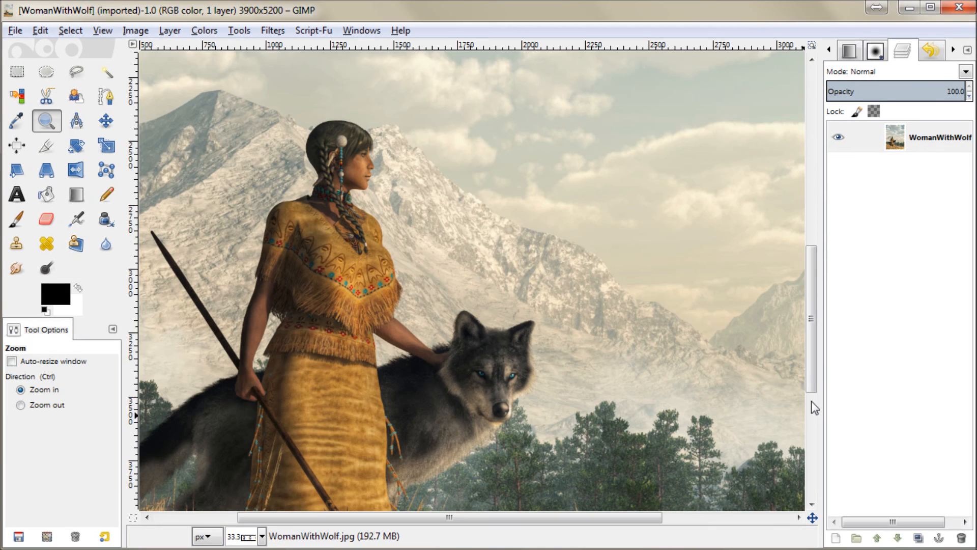
{"action": "scroll", "coordinate": [808, 385], "scroll_direction": "down", "scroll_amount": 3}
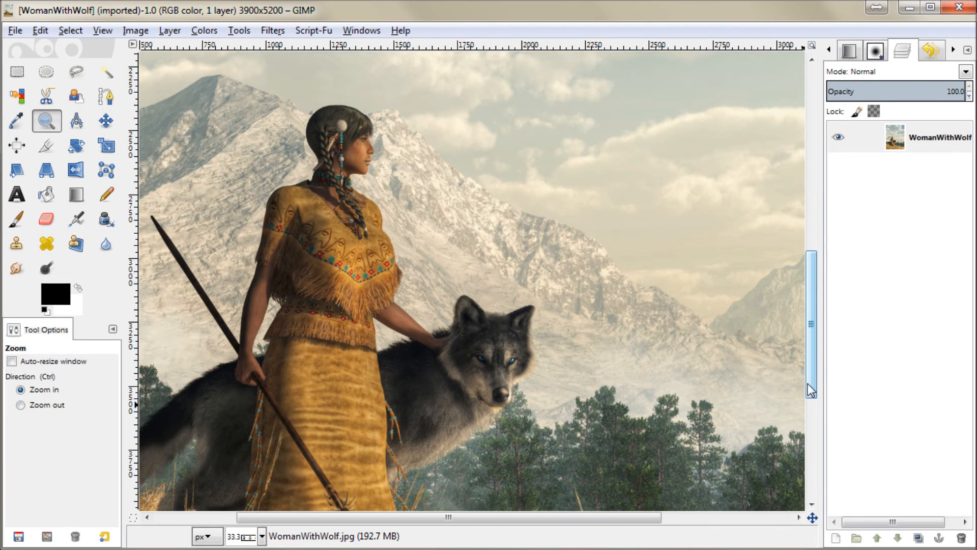